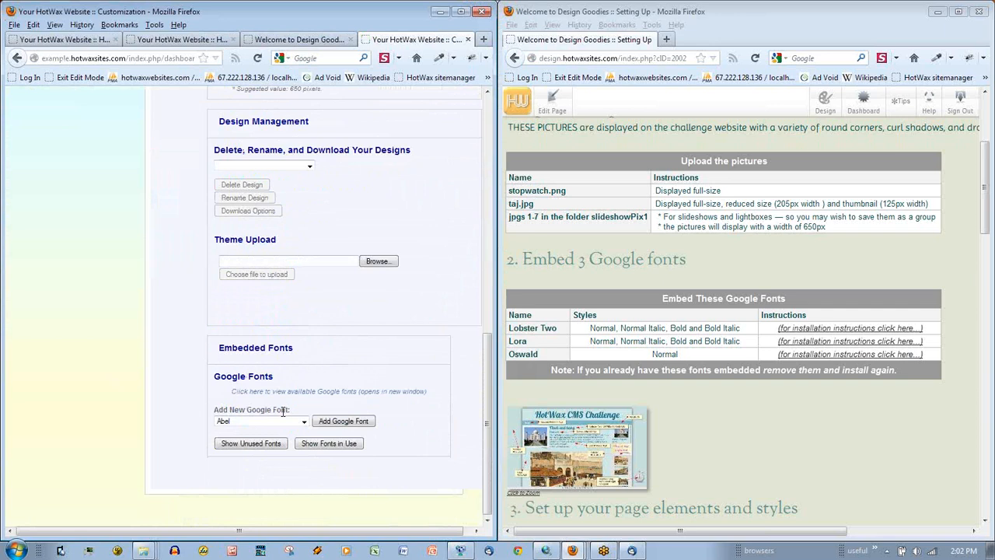
# - Add Lobster Two as an embedded Google font for the website
pyautogui.click(277, 422)
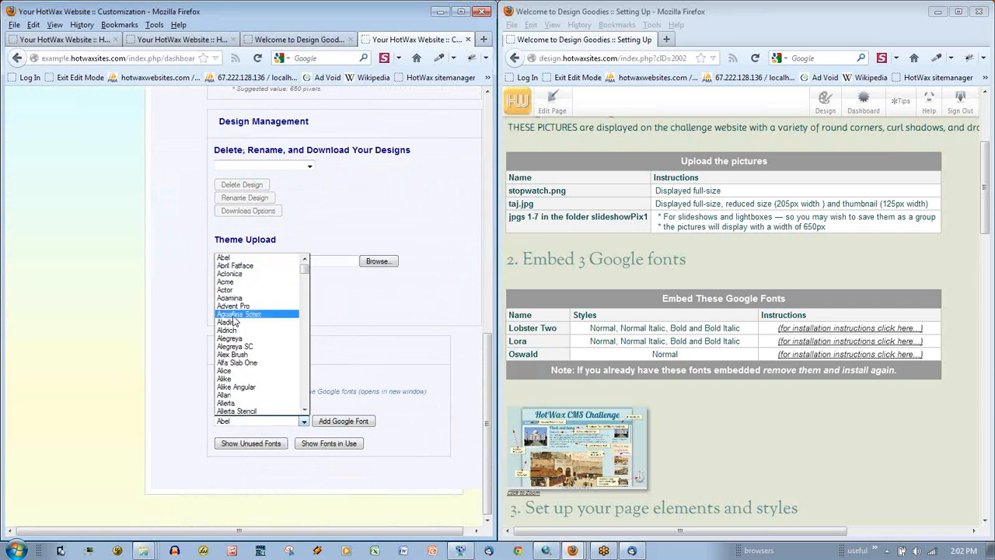
pyautogui.press('l')
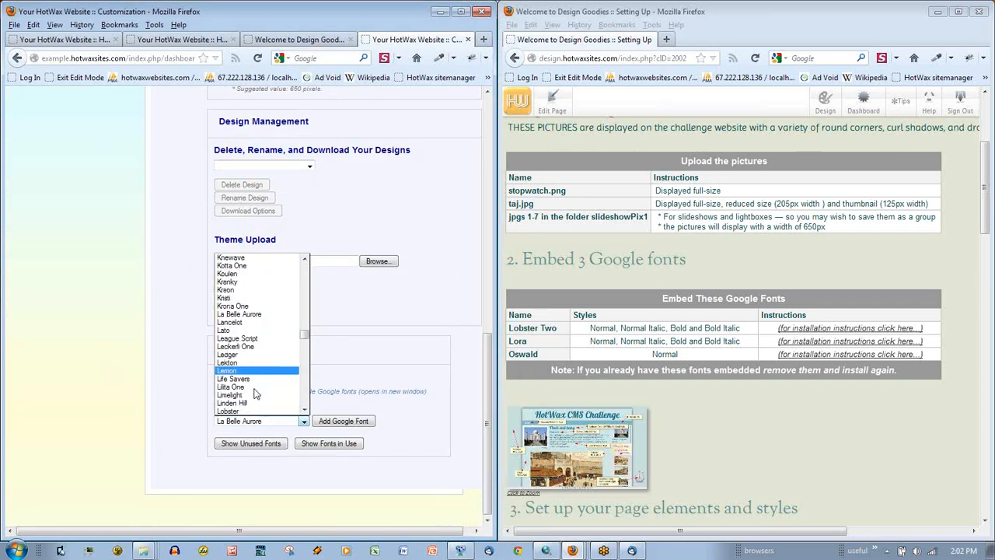
pyautogui.scroll(-2, 256, 394)
pyautogui.click(252, 371)
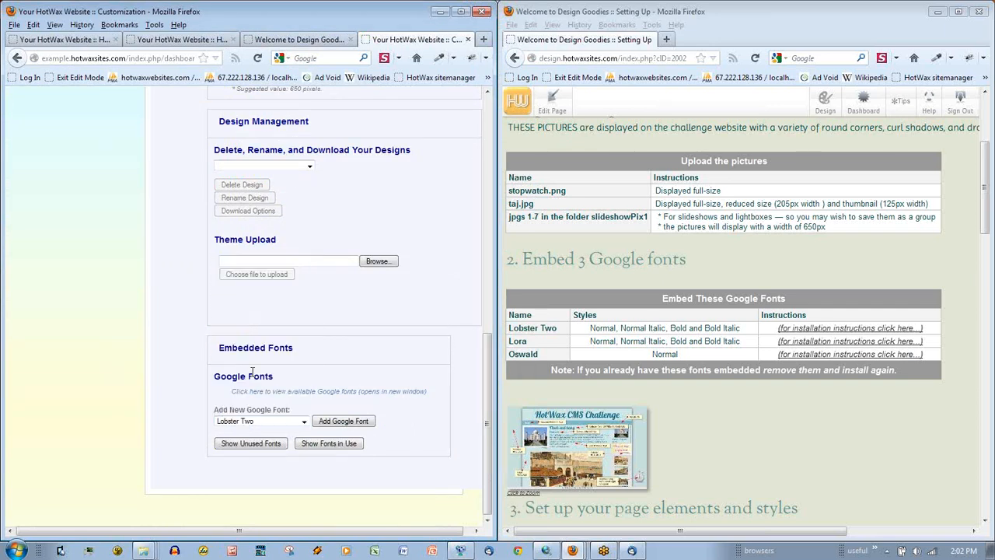
pyautogui.click(346, 423)
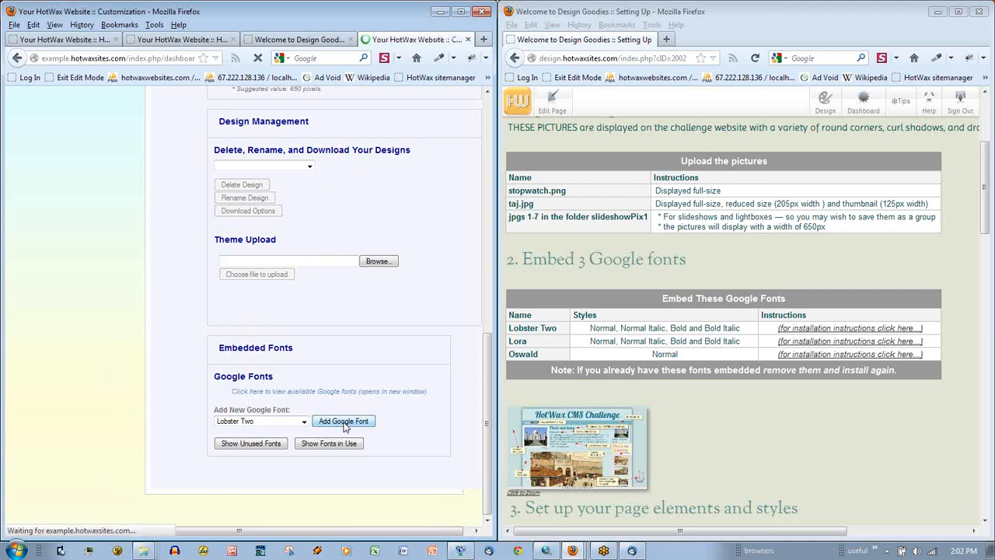
# - Add Lora as an embedded Google font
pyautogui.scroll(-15, 319, 423)
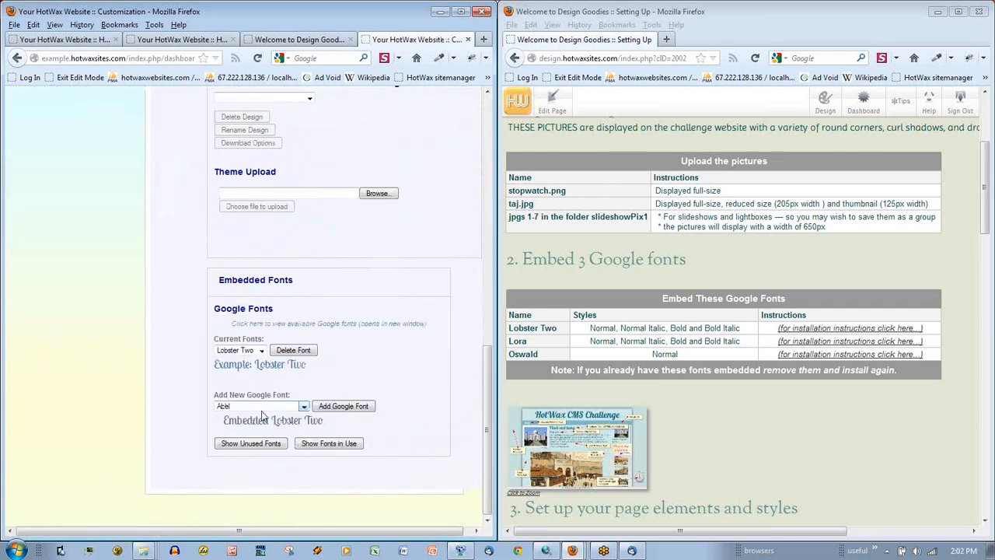
pyautogui.click(262, 409)
pyautogui.press('l')
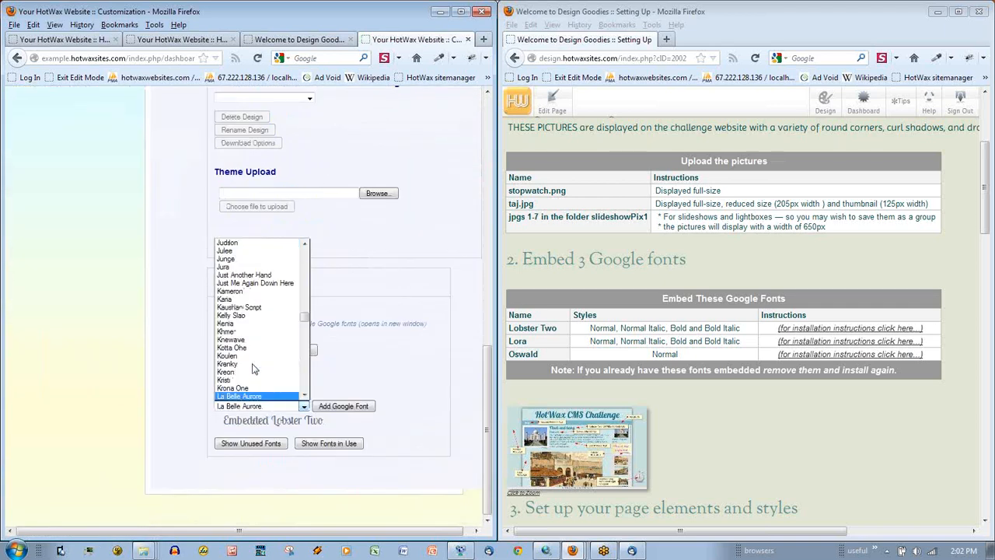
pyautogui.scroll(-2, 253, 368)
pyautogui.scroll(-4, 247, 373)
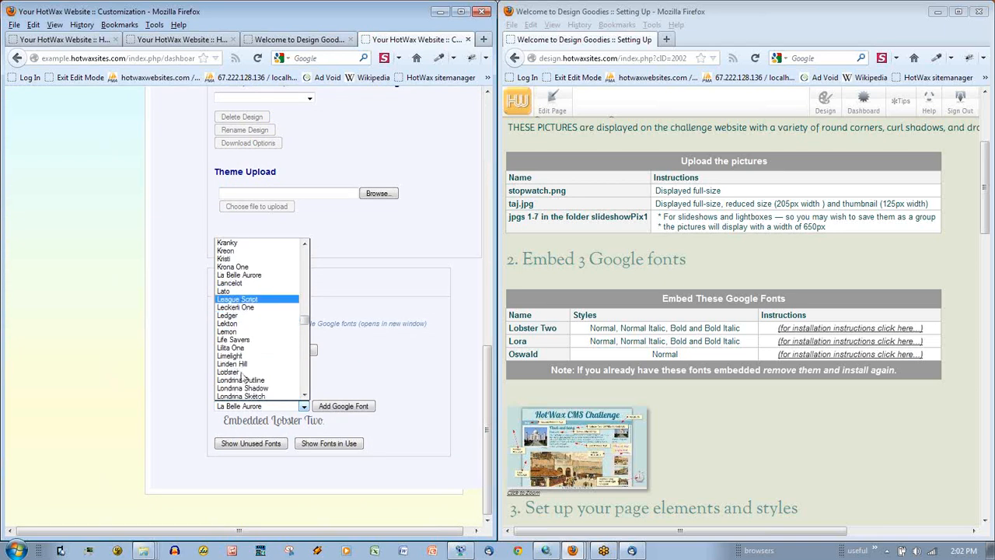
pyautogui.click(252, 376)
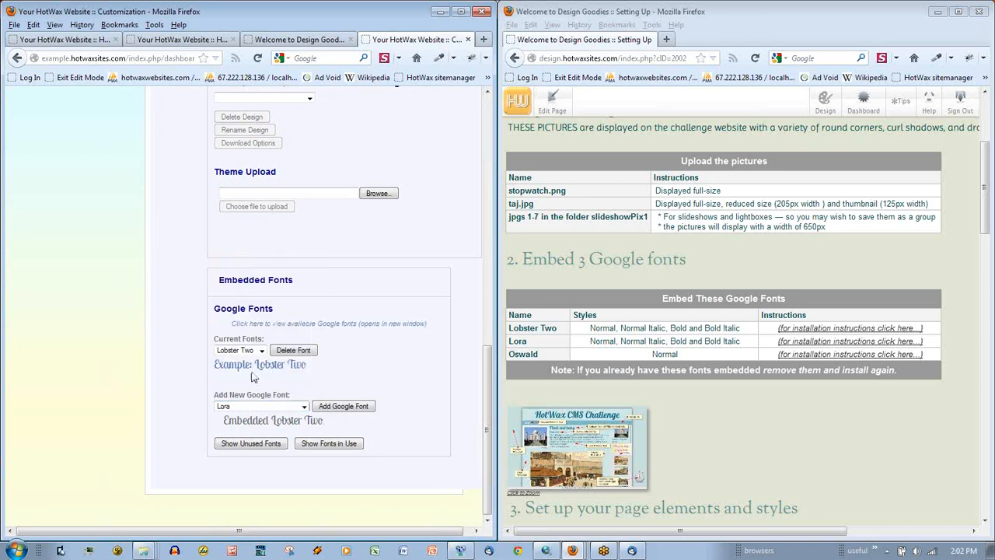
pyautogui.click(342, 407)
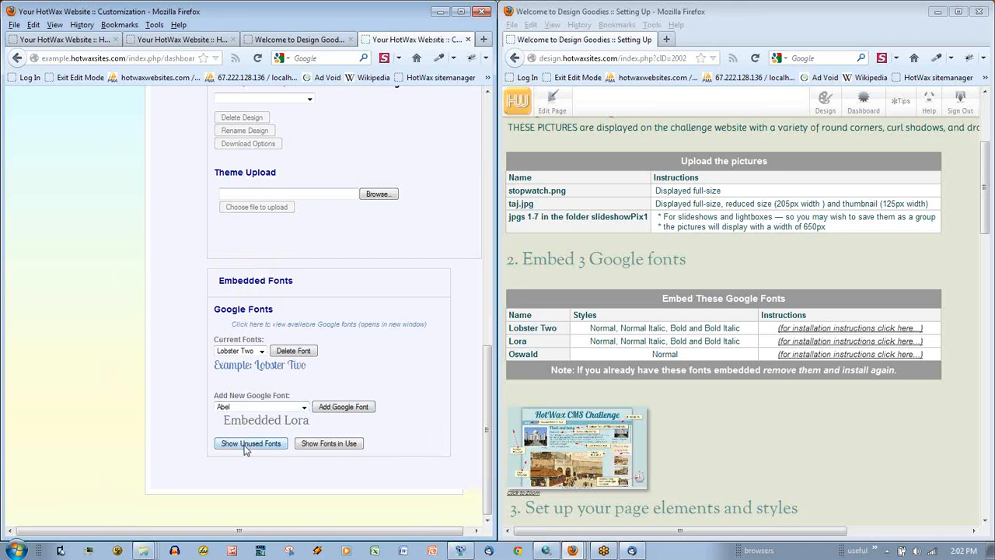
# - Find Oswald in the Google font list and add it as an embedded font
pyautogui.click(262, 407)
pyautogui.scroll(-20, 260, 367)
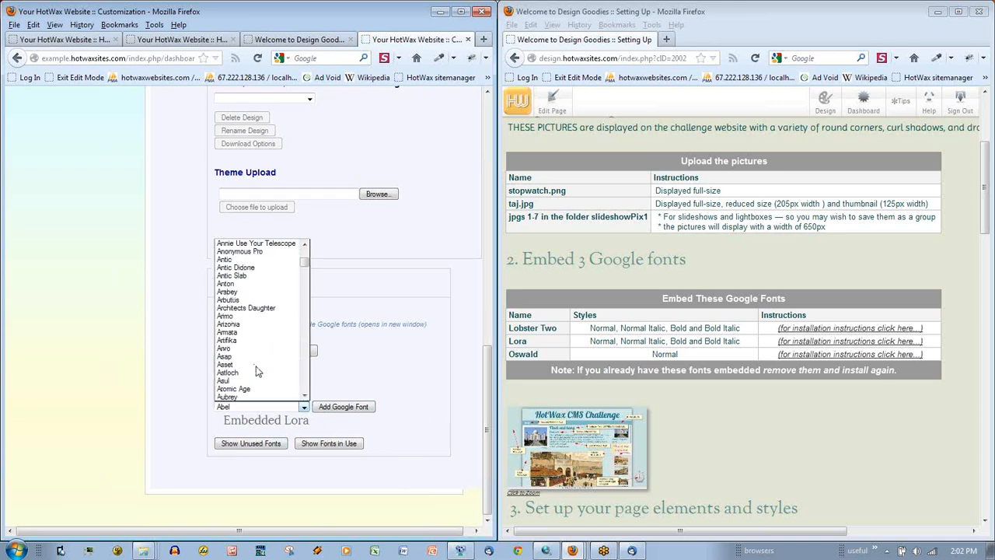
pyautogui.scroll(-15, 258, 373)
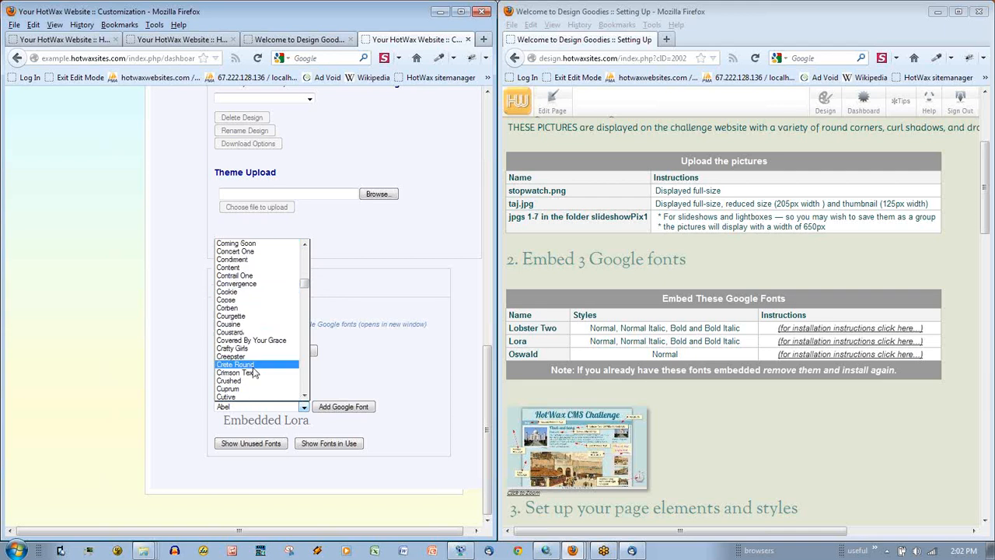
pyautogui.press('o')
pyautogui.press('Down')
pyautogui.press('Down')
pyautogui.press('Down')
pyautogui.press('Down')
pyautogui.press('Down')
pyautogui.press('Down')
pyautogui.press('Down')
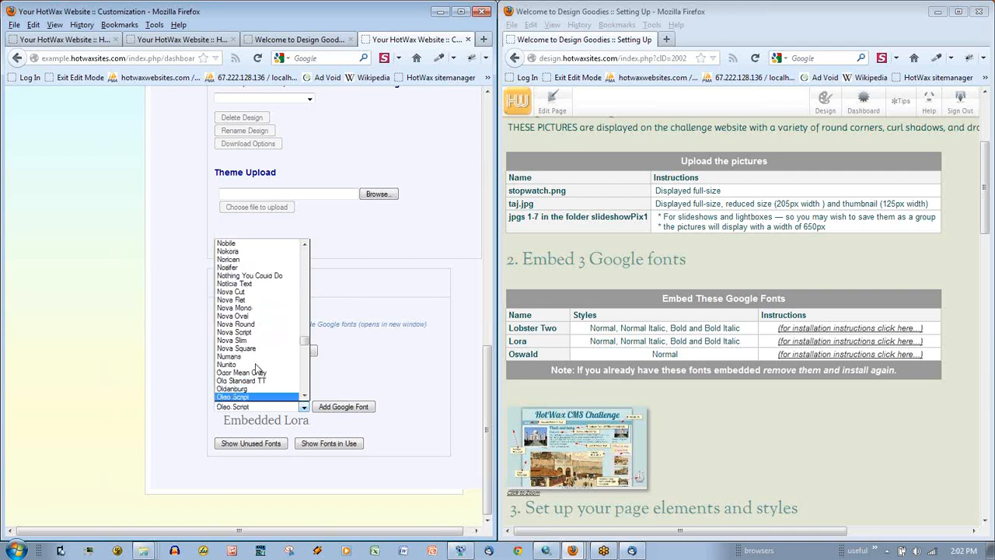
pyautogui.press('Down')
pyautogui.press('Down')
pyautogui.press('Down')
pyautogui.press('Down')
pyautogui.press('Down')
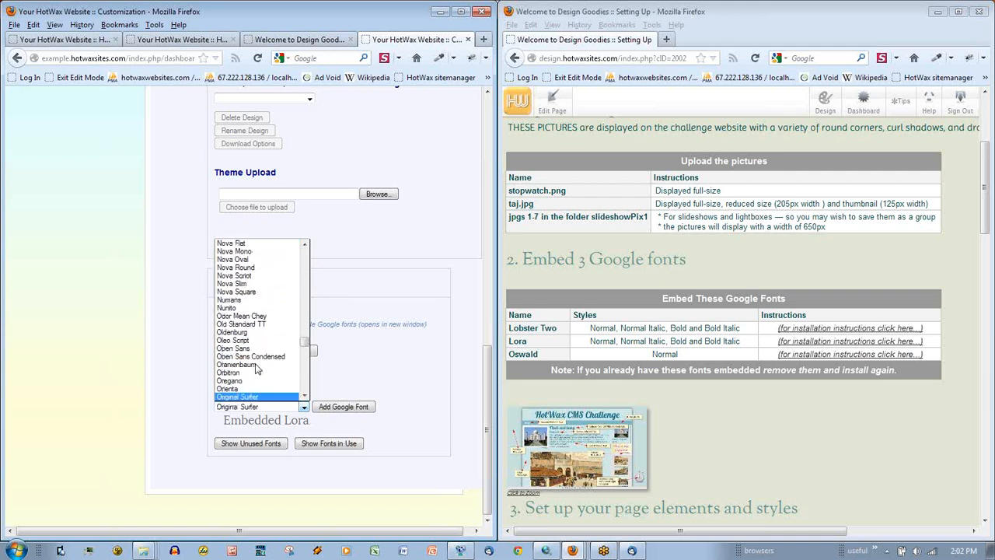
pyautogui.click(243, 391)
pyautogui.click(327, 410)
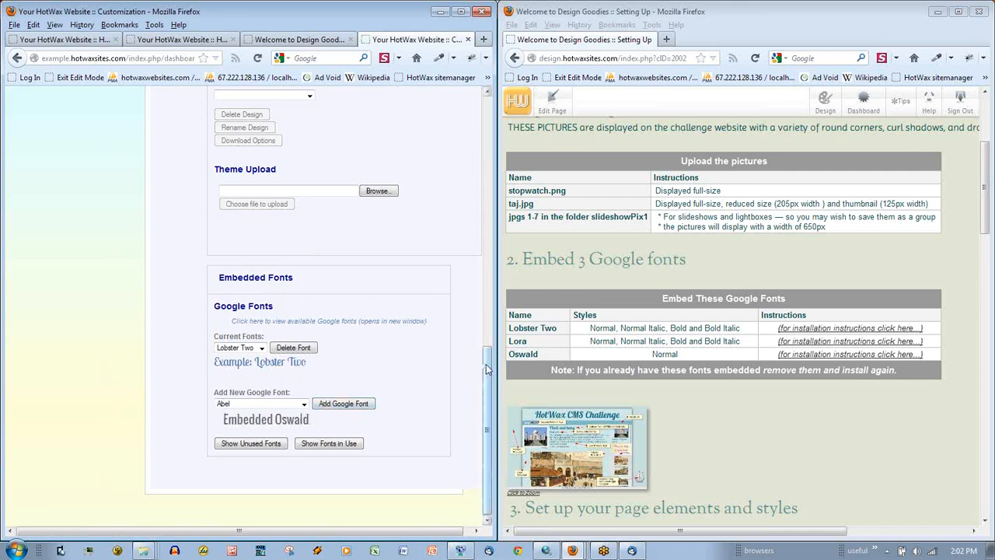
# - Open the Customize Design page and show the Page Elements table in the challenge instructions
pyautogui.moveTo(487, 371); pyautogui.dragTo(466, 114)
pyautogui.click(297, 251)
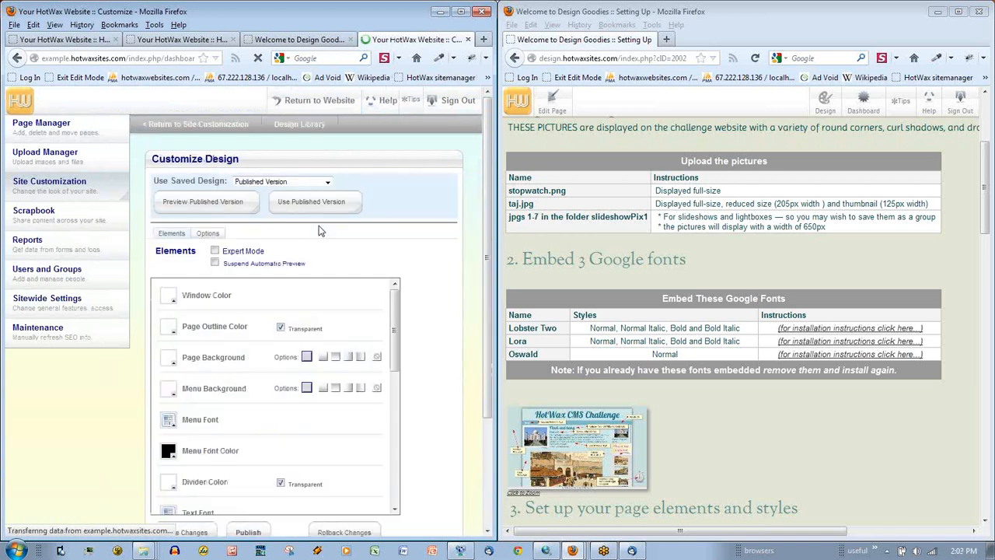
pyautogui.scroll(-5, 737, 437)
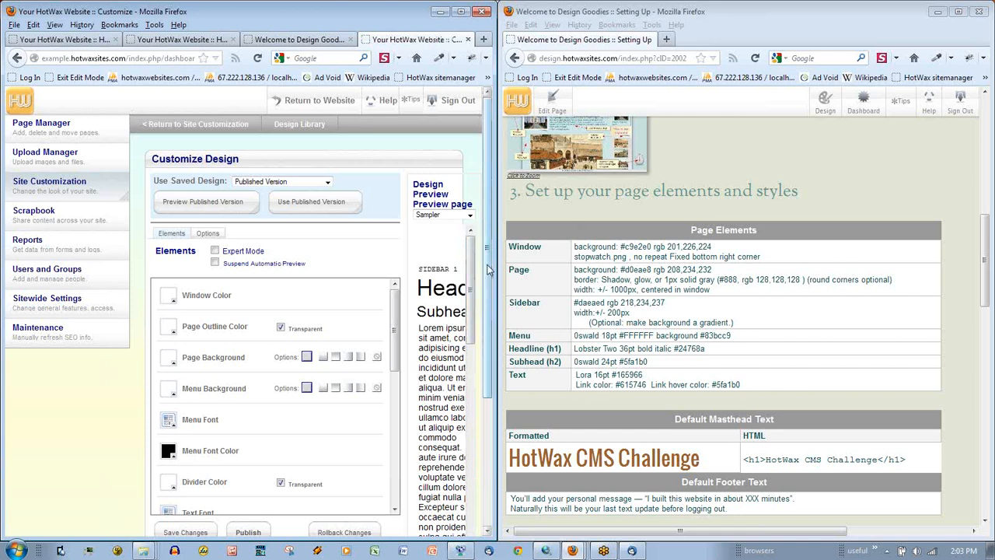
# - Show the Image Background Wizard and choose stopwatch.png as the background image
pyautogui.scroll(-4, 489, 285)
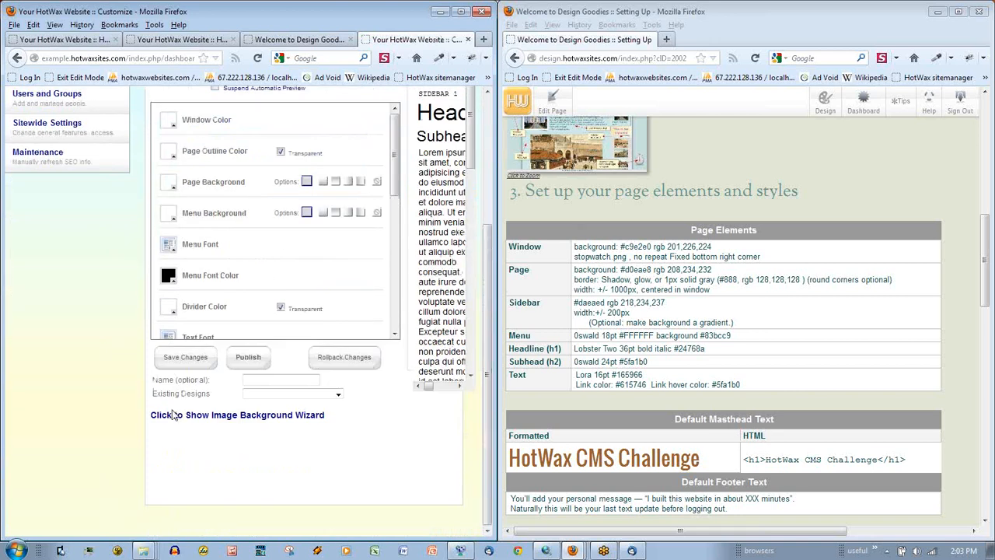
pyautogui.click(174, 414)
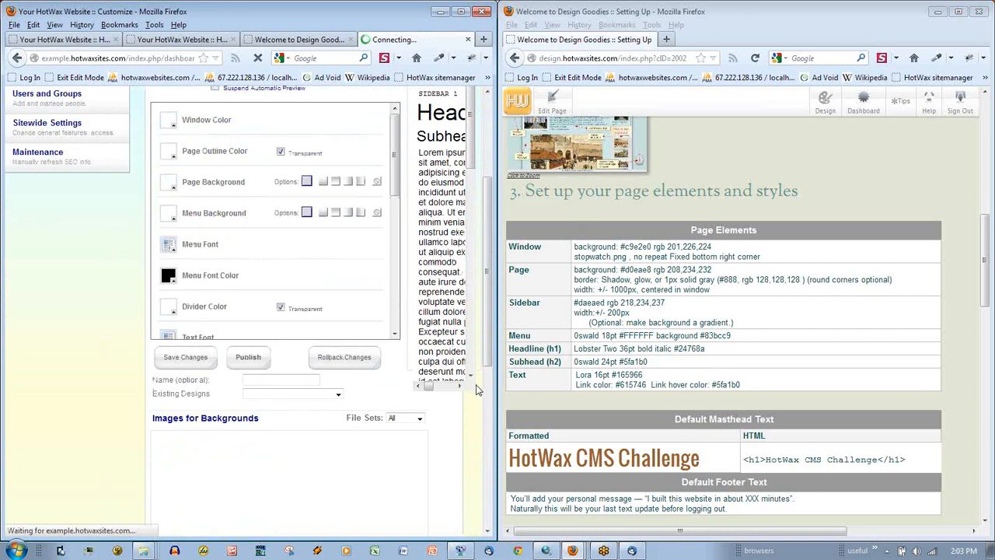
pyautogui.scroll(-3, 488, 311)
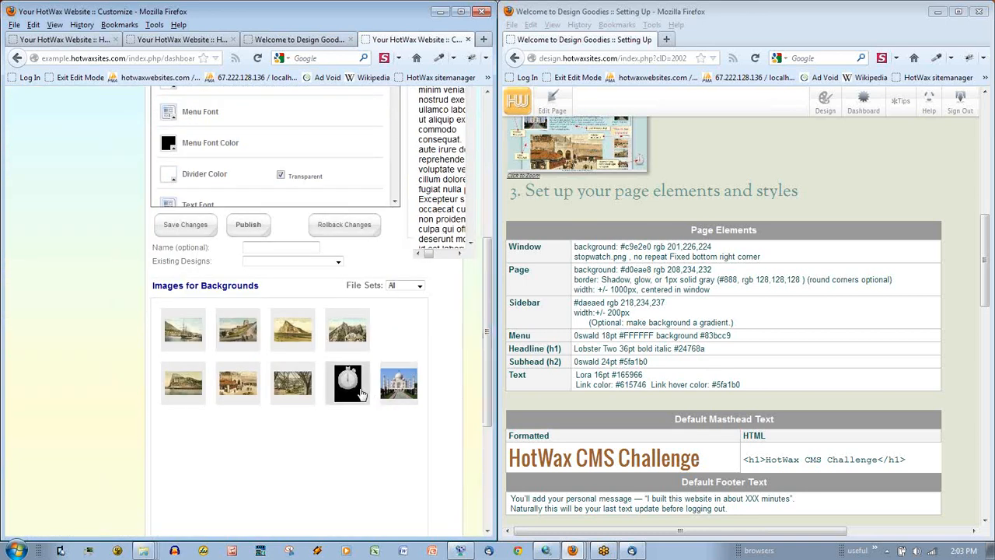
pyautogui.click(360, 395)
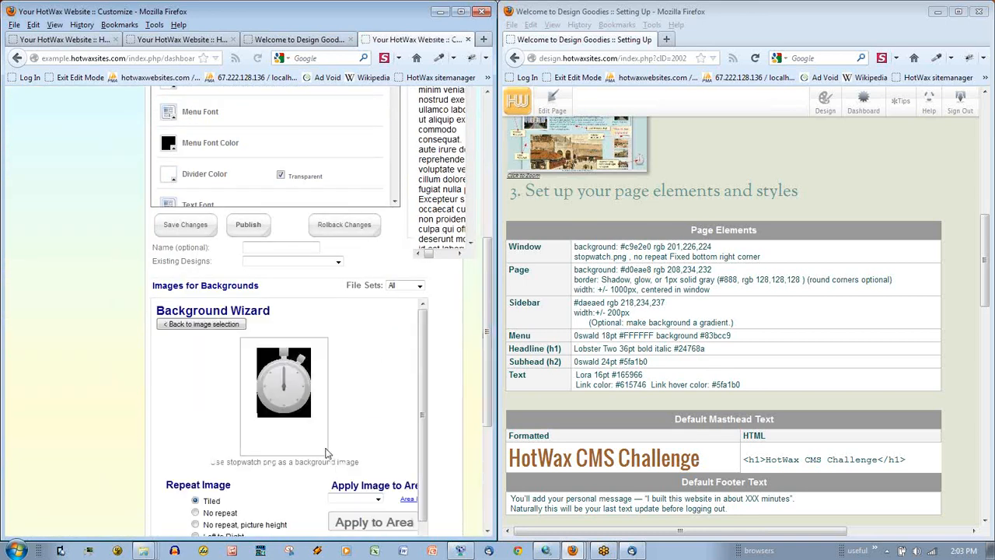
# - Apply the stopwatch image to the Window area with No repeat, Fixed (don't scroll) and the Right Bottom position
pyautogui.scroll(-3, 327, 453)
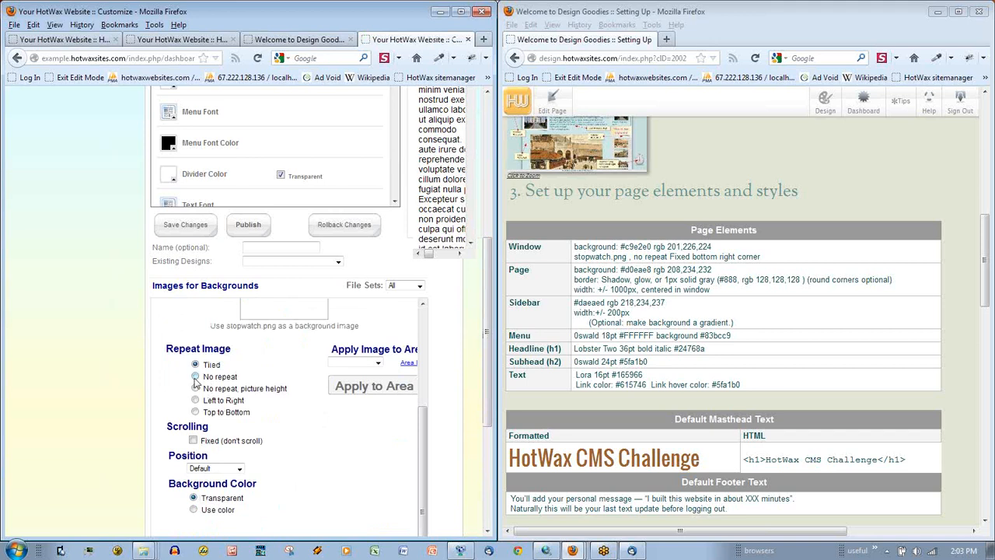
pyautogui.click(195, 376)
pyautogui.click(193, 440)
pyautogui.click(216, 468)
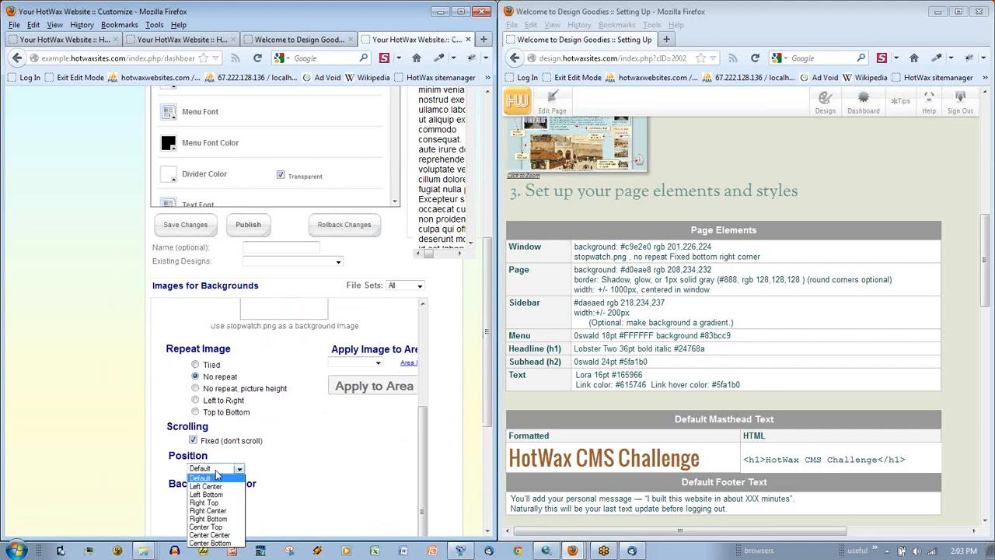
pyautogui.click(208, 519)
pyautogui.click(354, 363)
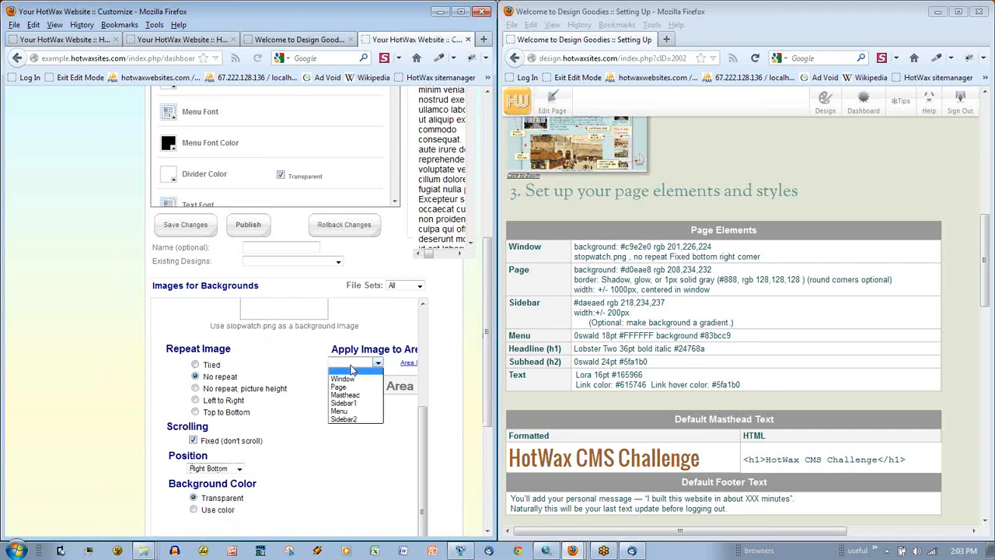
pyautogui.click(349, 379)
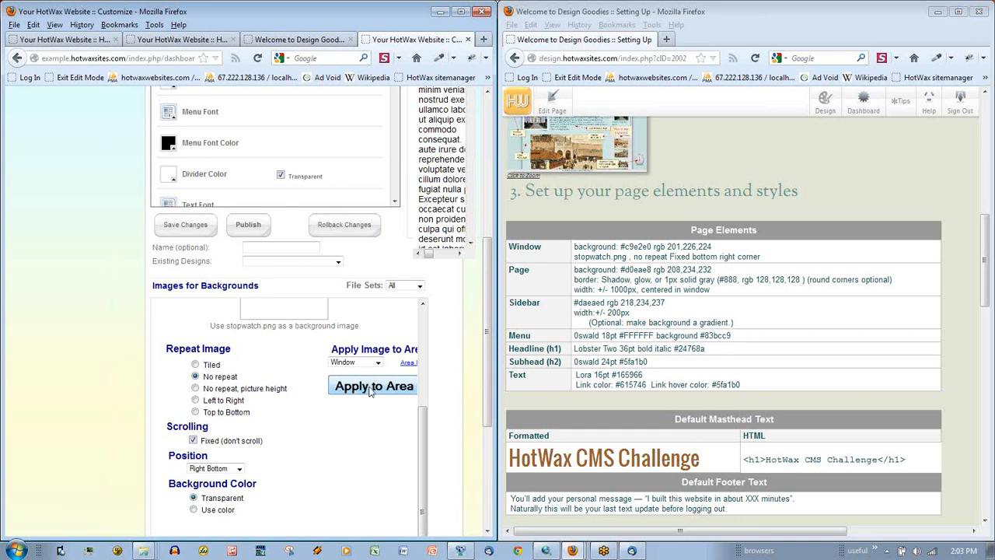
pyautogui.click(370, 389)
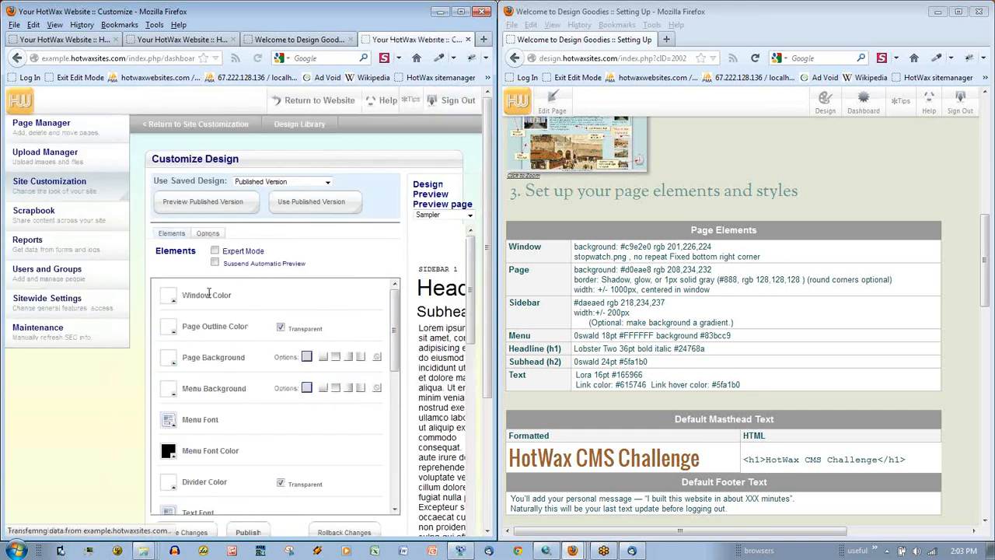
# - Set the Window Color to c9e2e0, copying the hex code from the Page Elements table
pyautogui.click(169, 297)
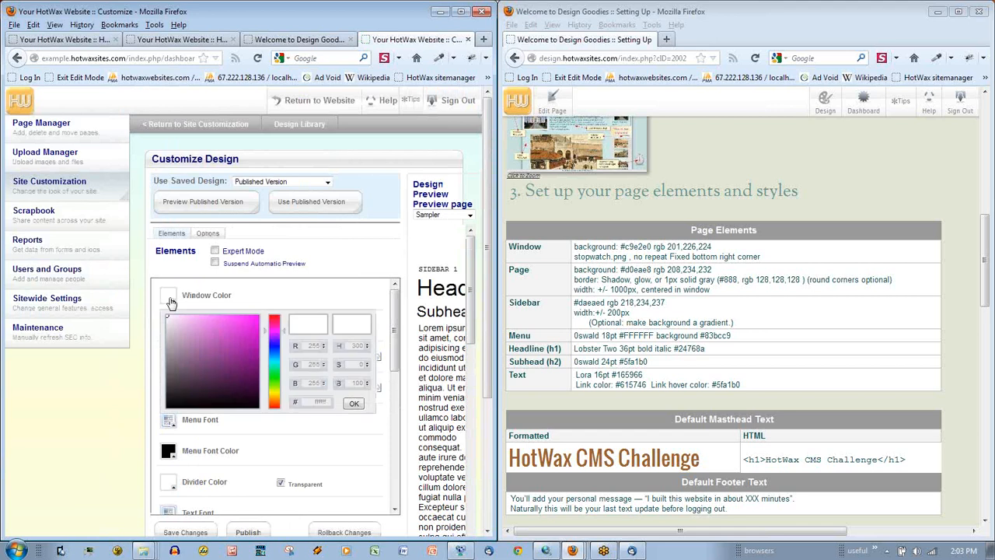
pyautogui.doubleClick(643, 247)
pyautogui.hotkey('ctrl', 'c')
pyautogui.click(325, 404)
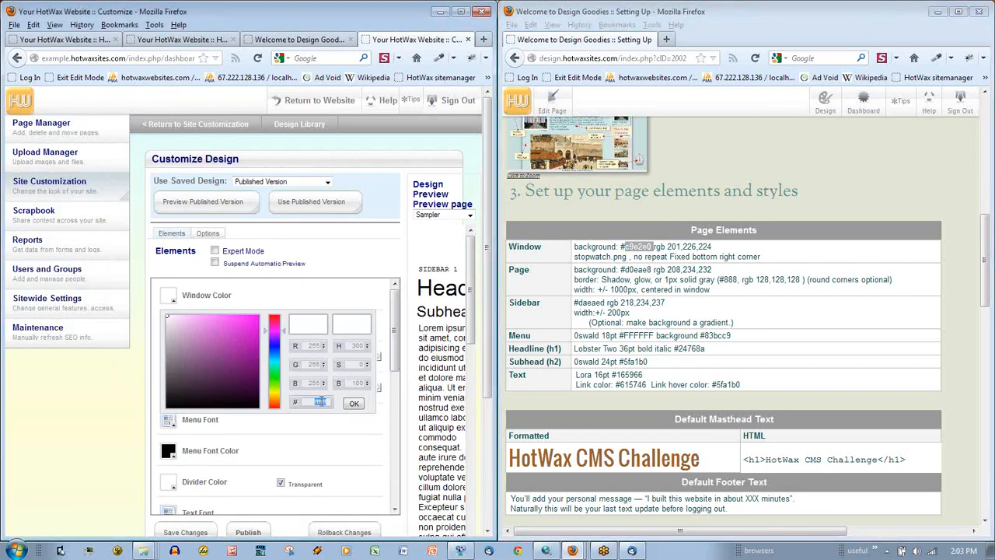
pyautogui.hotkey('ctrl', 'v')
pyautogui.click(354, 405)
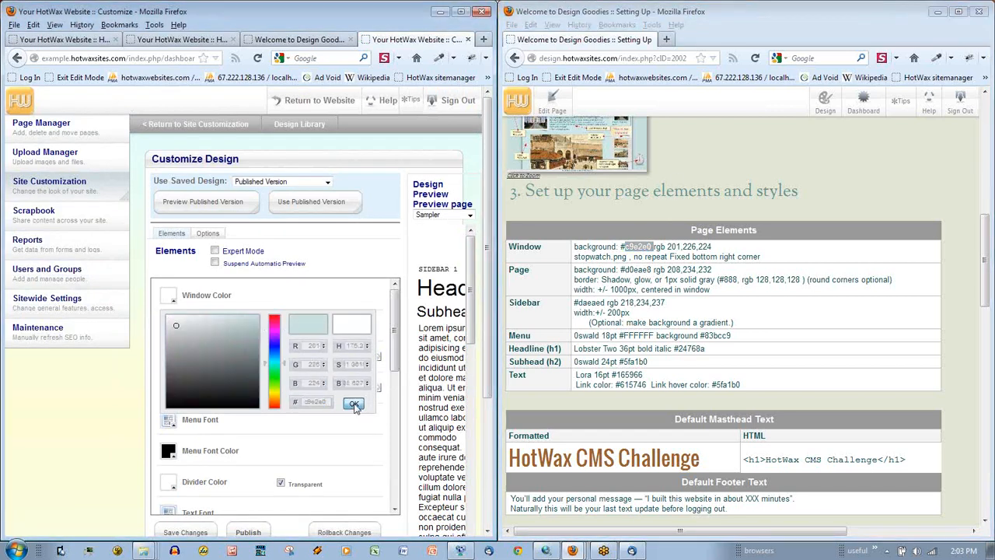
pyautogui.click(354, 405)
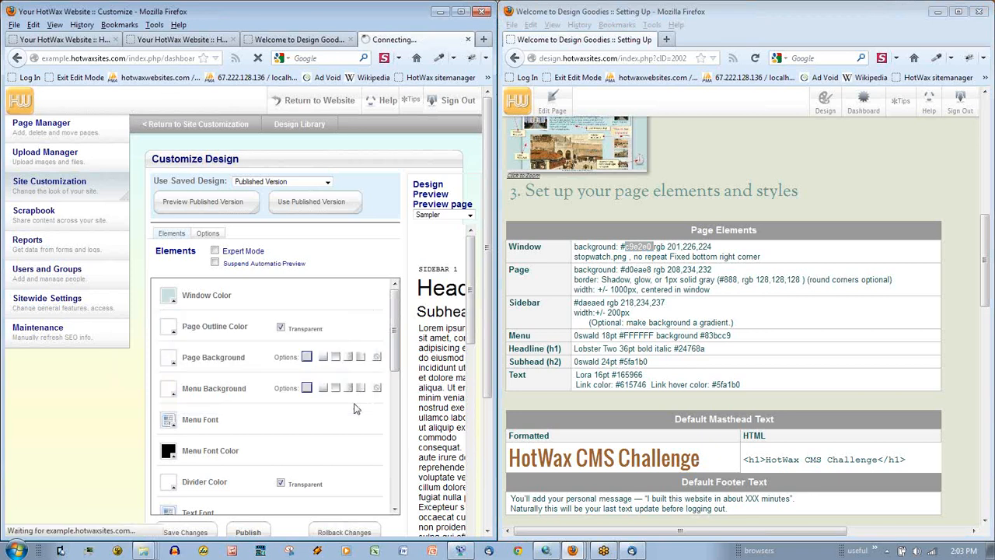
# - Set the Page Background color to d0eae8, copying the hex code from the Page Elements table
pyautogui.click(169, 357)
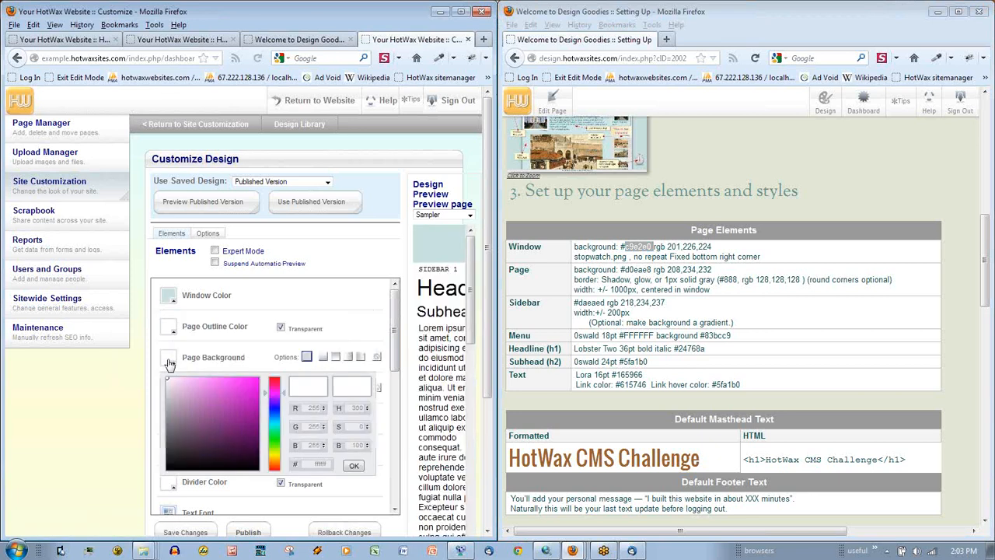
pyautogui.moveTo(276, 428); pyautogui.dragTo(273, 442)
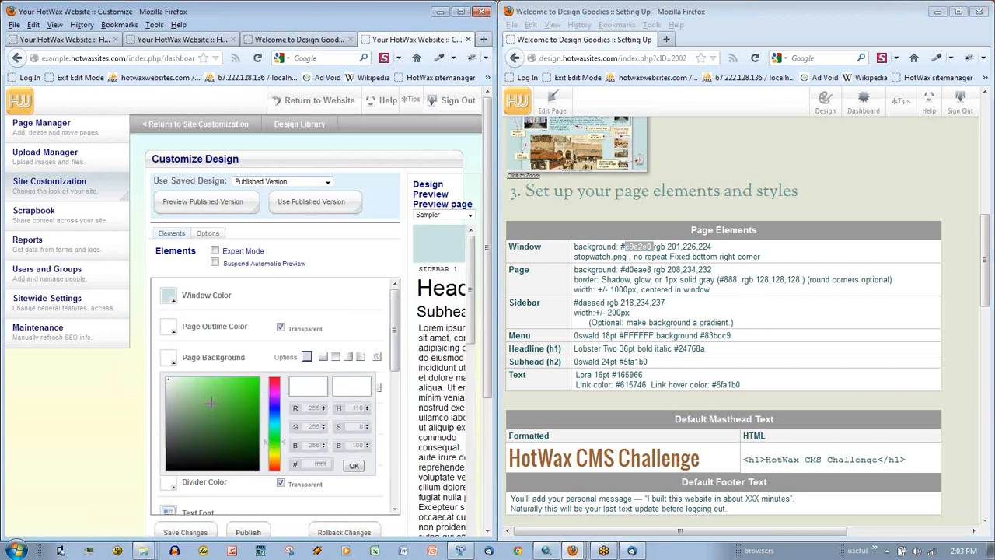
pyautogui.moveTo(210, 402); pyautogui.dragTo(181, 390)
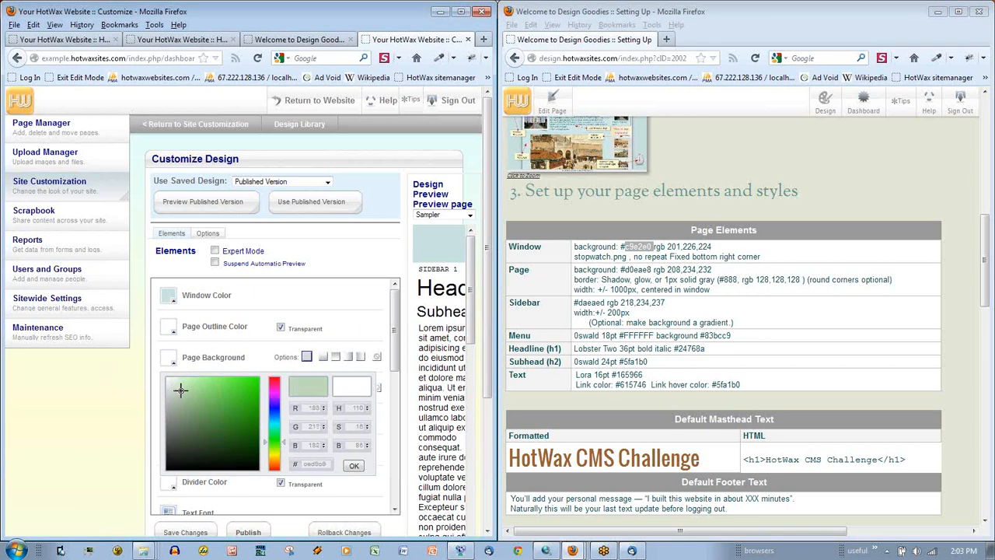
pyautogui.doubleClick(647, 270)
pyautogui.click(316, 463)
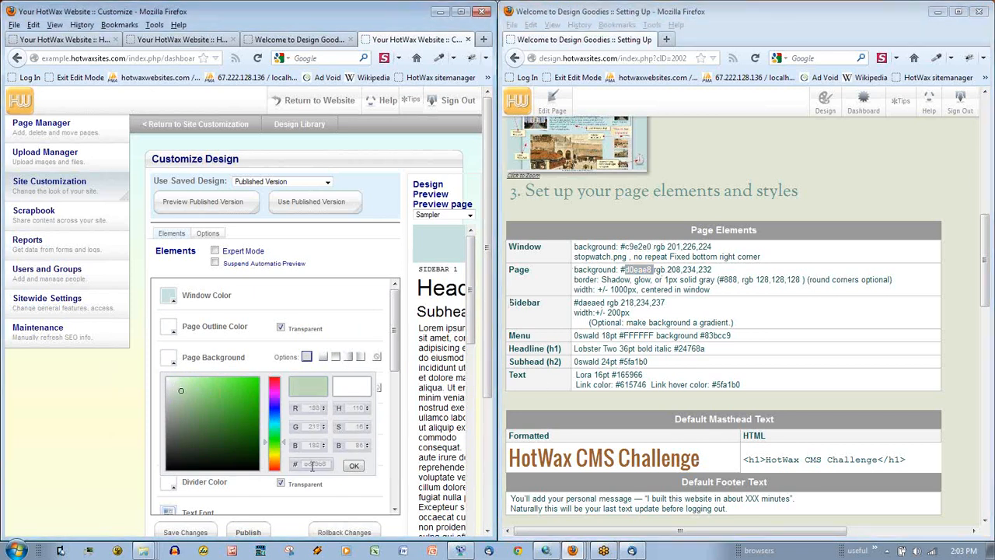
pyautogui.hotkey('ctrl', 'v')
pyautogui.click(352, 467)
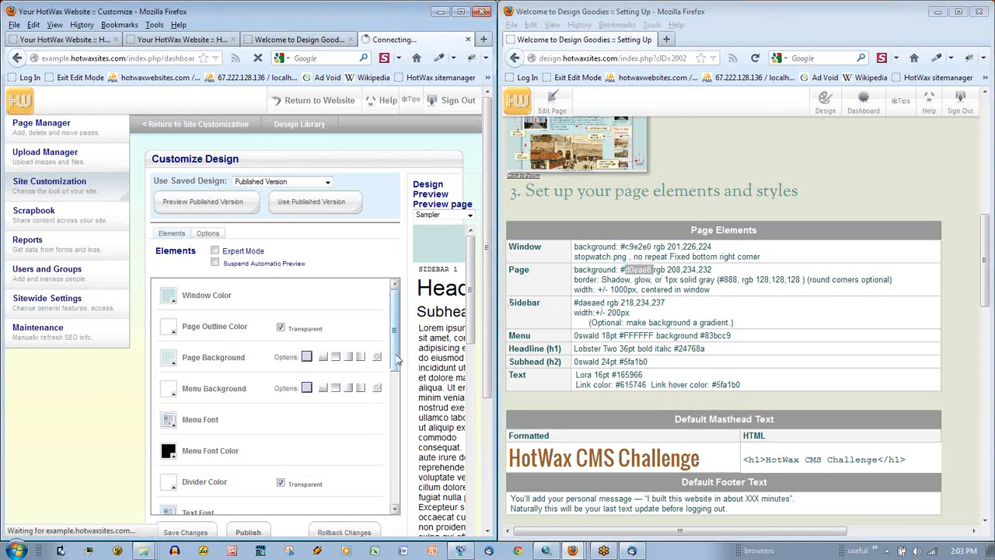
# - Set the Sidebar Background color to daeaed, copying the hex code from the Page Elements table, and apply the fourth background option, a gradient
pyautogui.doubleClick(594, 303)
pyautogui.scroll(-5, 248, 464)
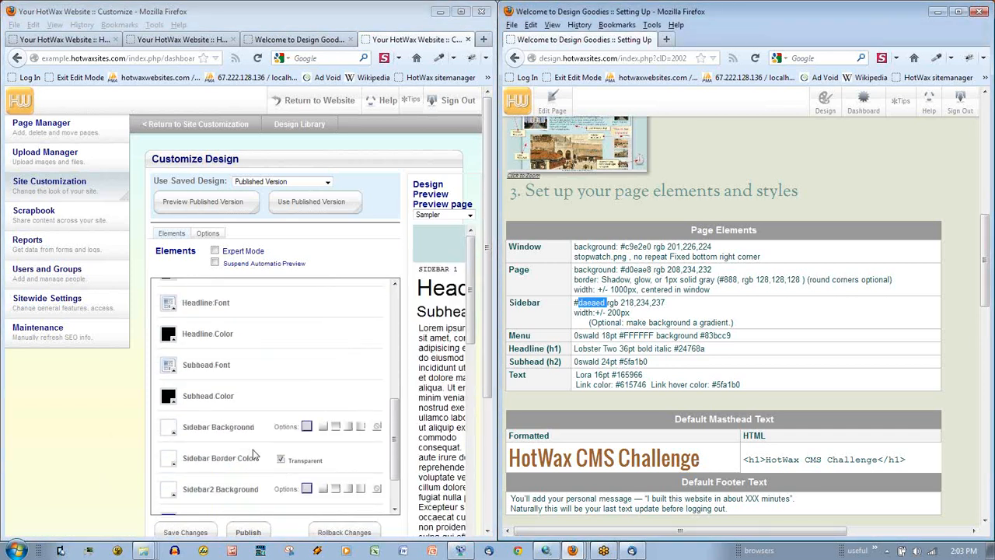
pyautogui.click(171, 419)
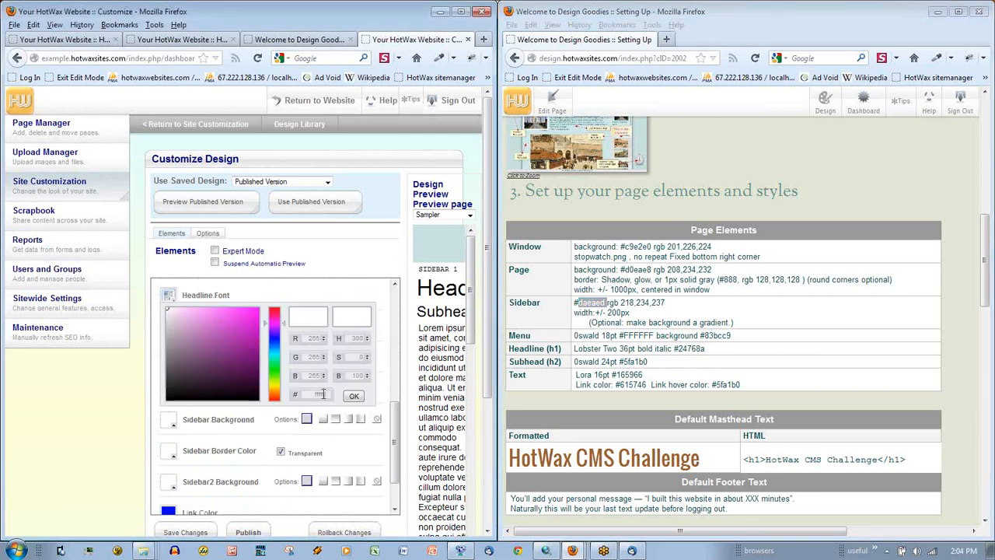
pyautogui.doubleClick(324, 394)
pyautogui.hotkey('ctrl', 'v')
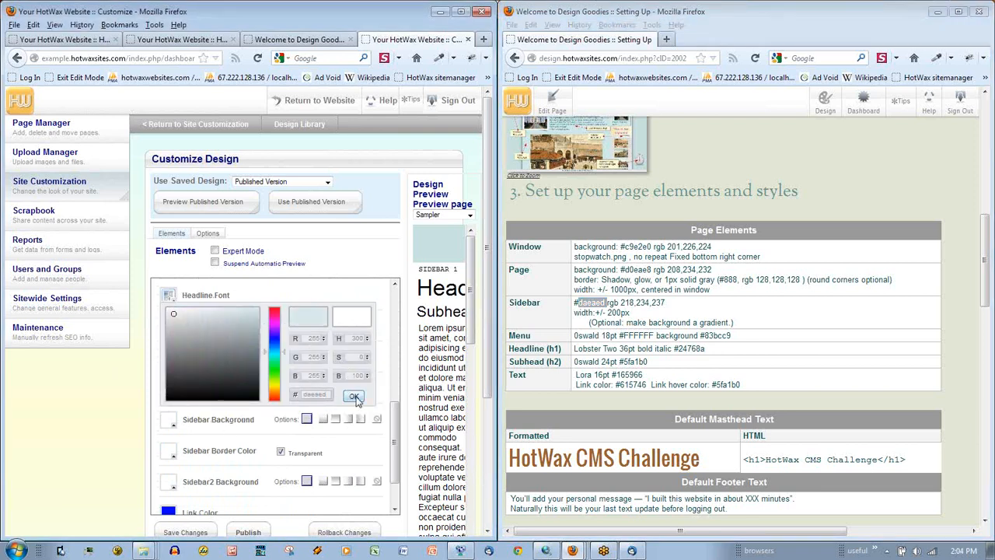
pyautogui.click(356, 398)
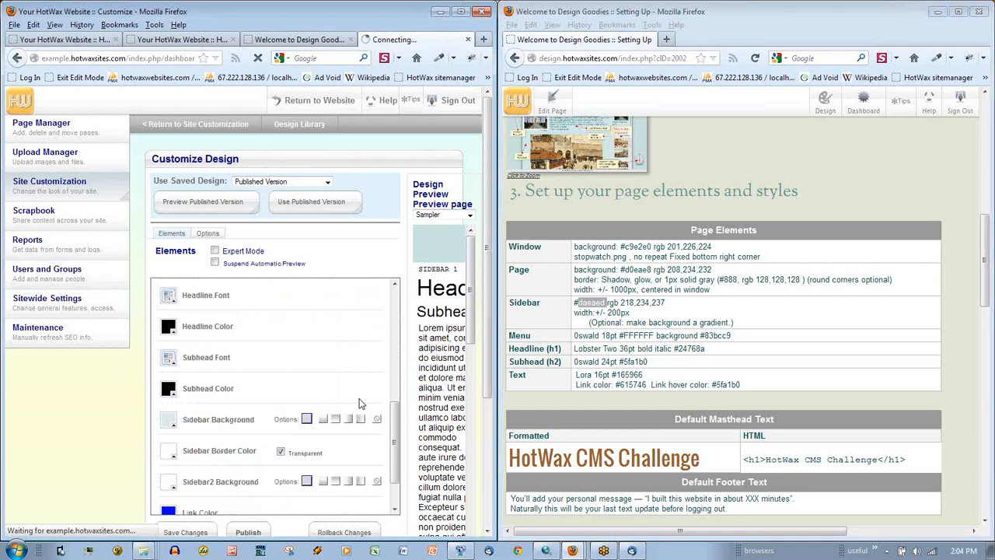
pyautogui.click(349, 419)
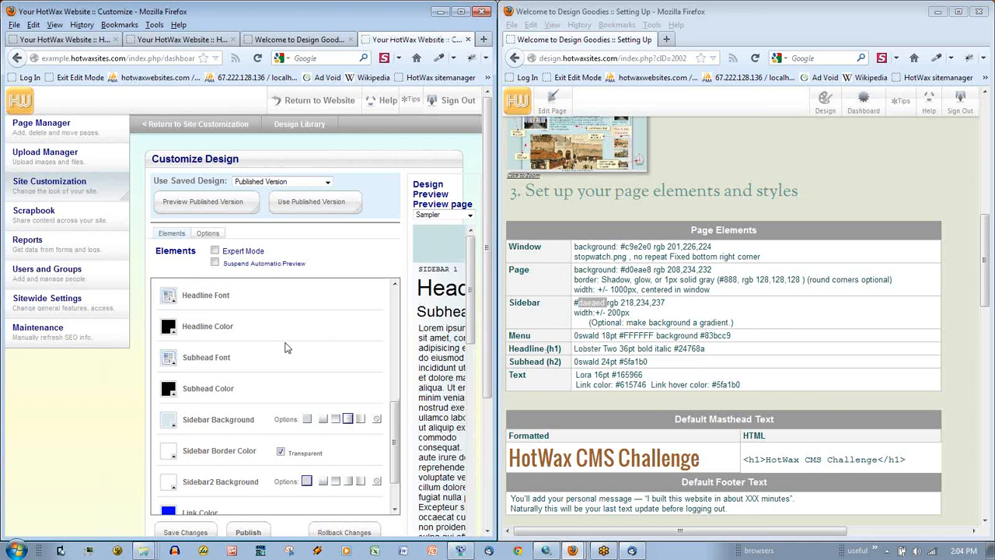
# - Set the Menu Font to Oswald at size 18 with normal style and normal weight
pyautogui.scroll(5, 285, 348)
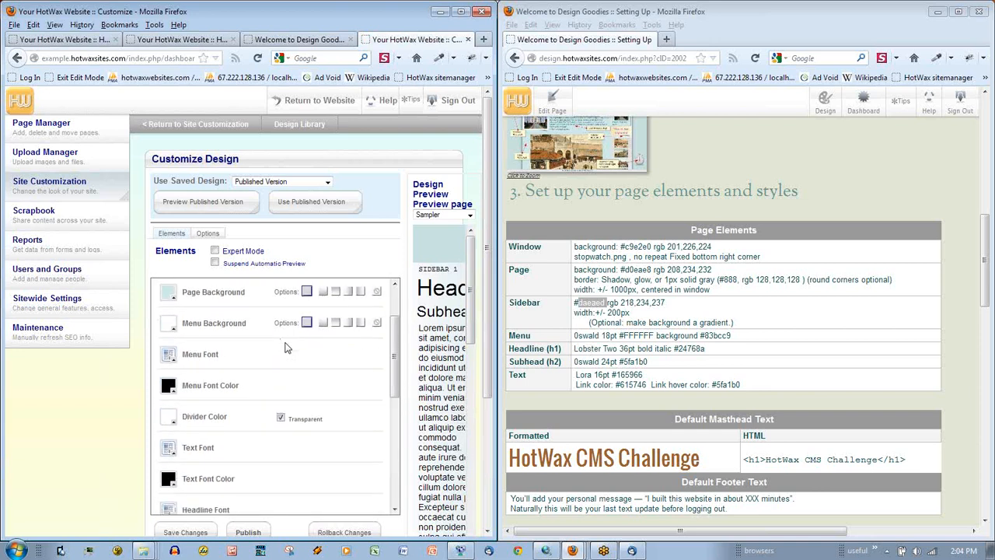
pyautogui.scroll(-3, 262, 346)
pyautogui.click(170, 337)
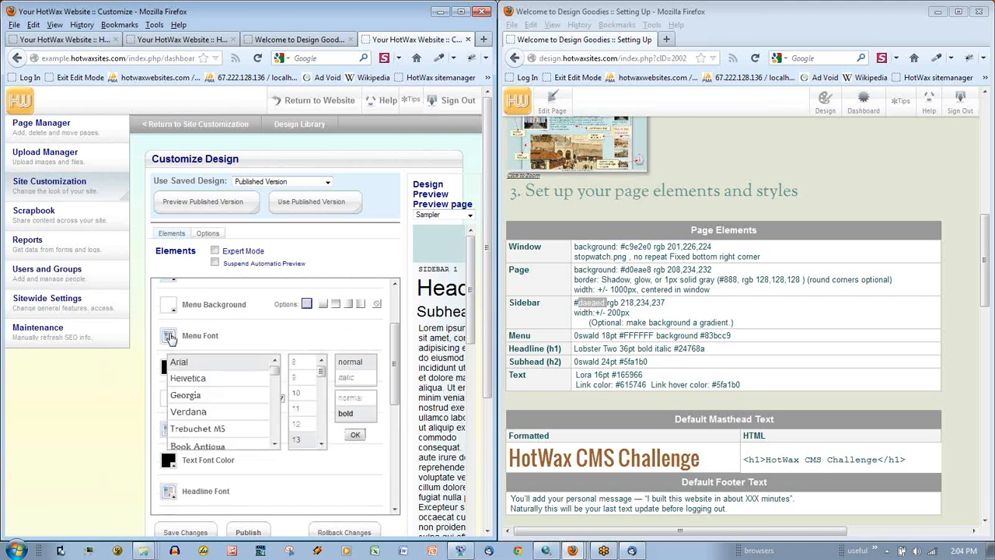
pyautogui.click(249, 415)
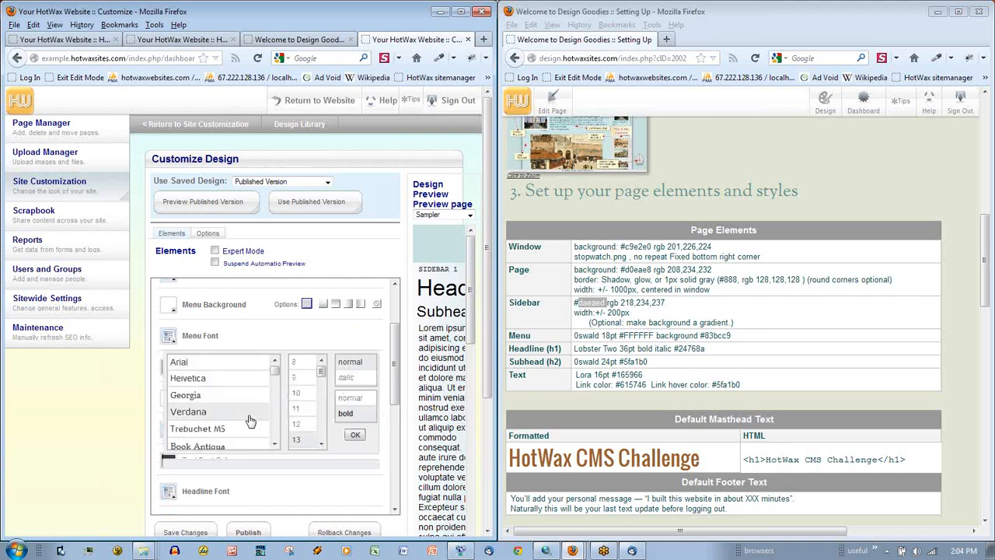
pyautogui.scroll(-6, 248, 420)
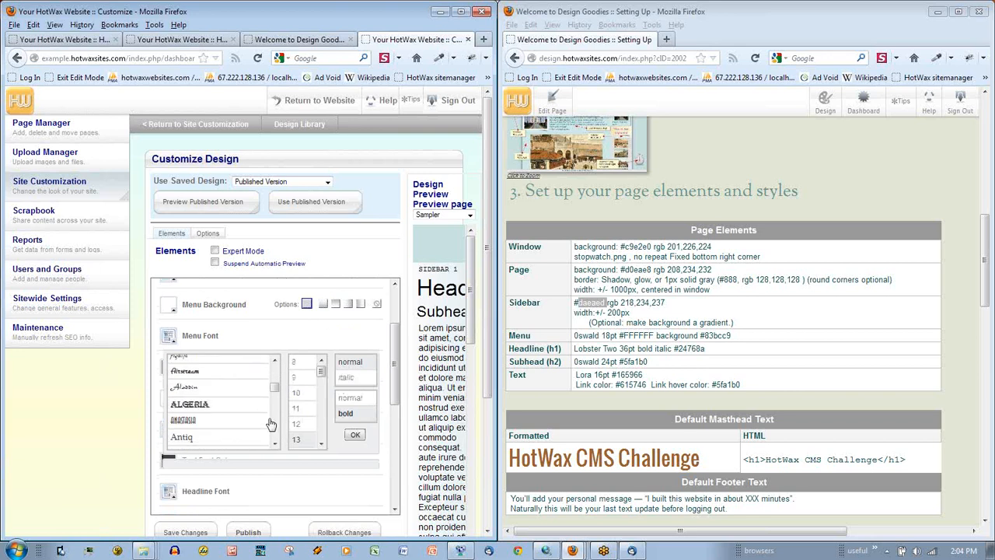
pyautogui.scroll(-6, 274, 427)
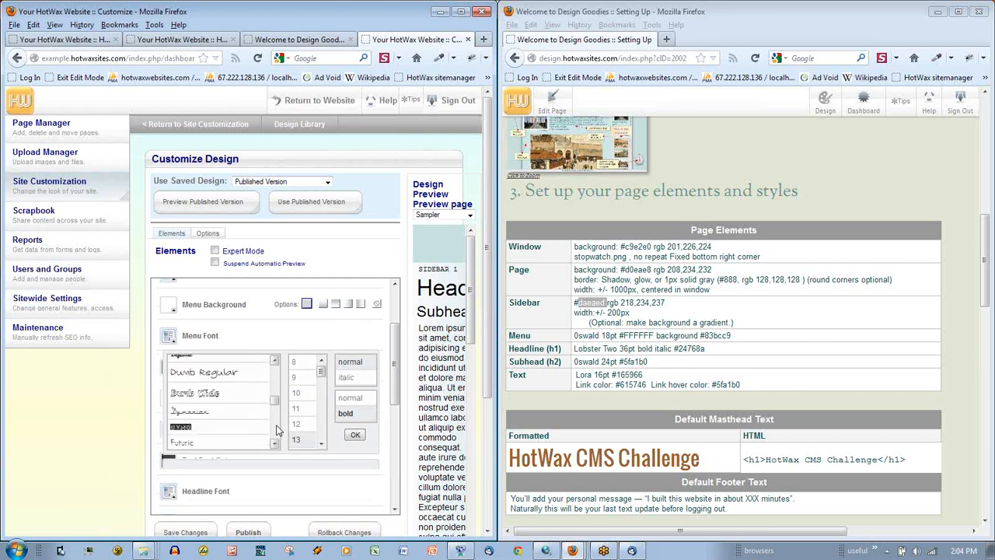
pyautogui.scroll(-6, 276, 430)
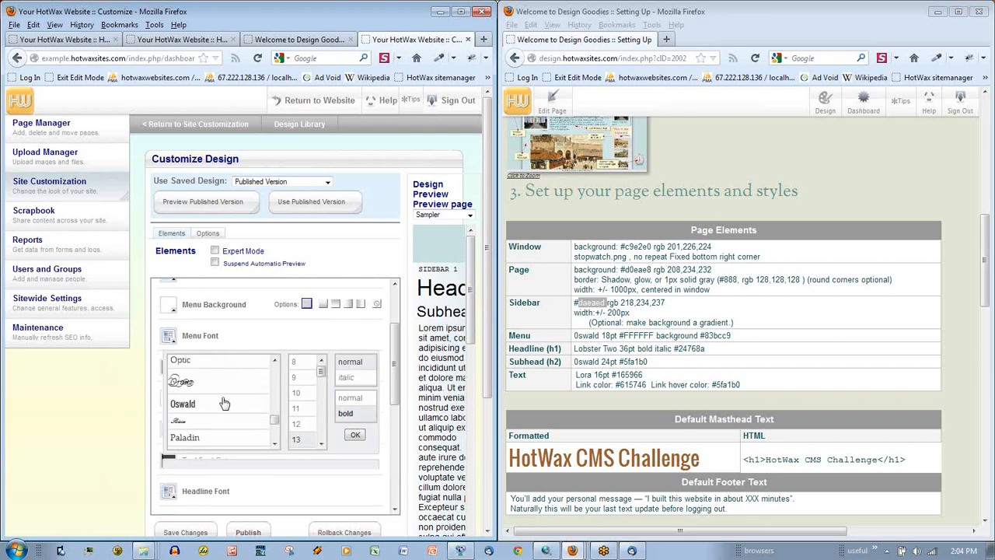
pyautogui.click(221, 404)
pyautogui.scroll(-3, 321, 435)
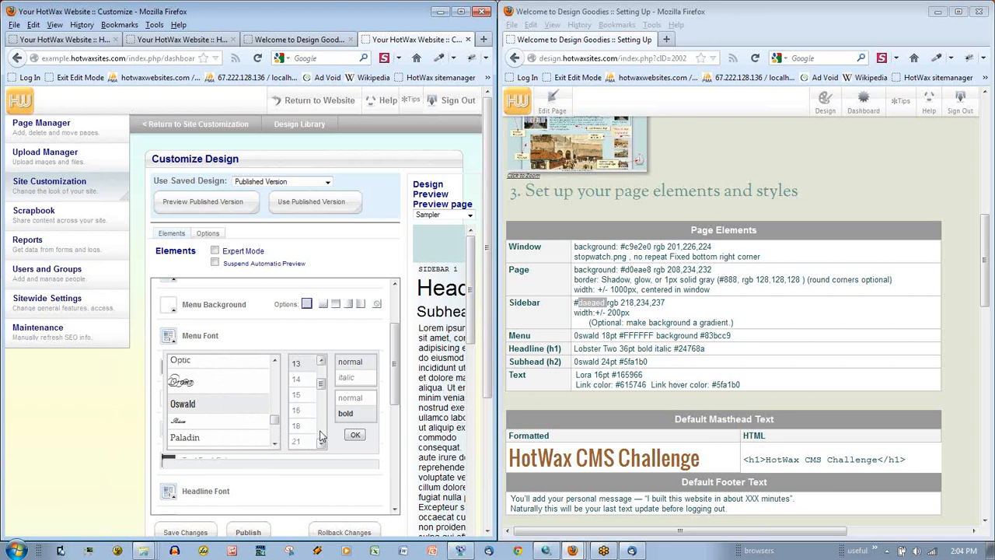
pyautogui.click(304, 428)
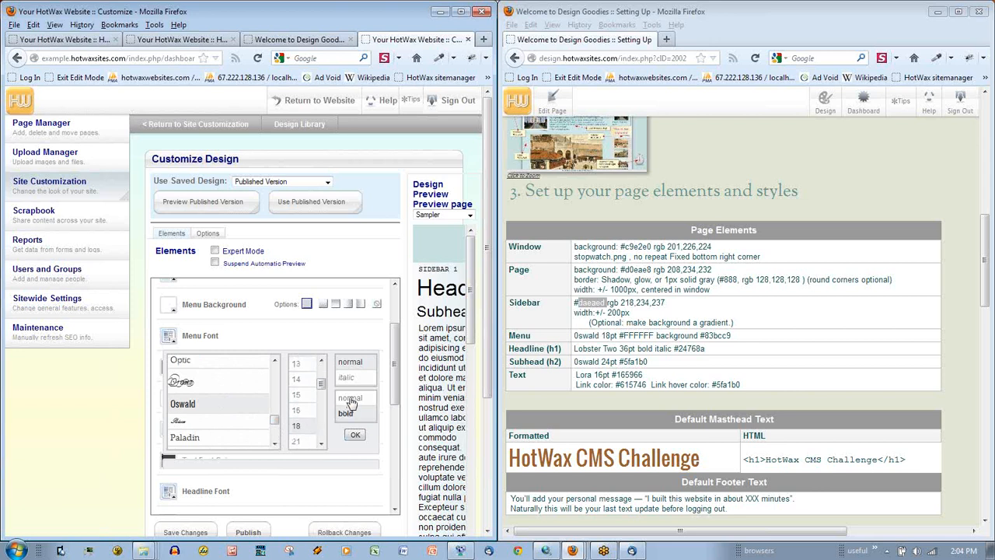
pyautogui.click(350, 398)
pyautogui.click(356, 435)
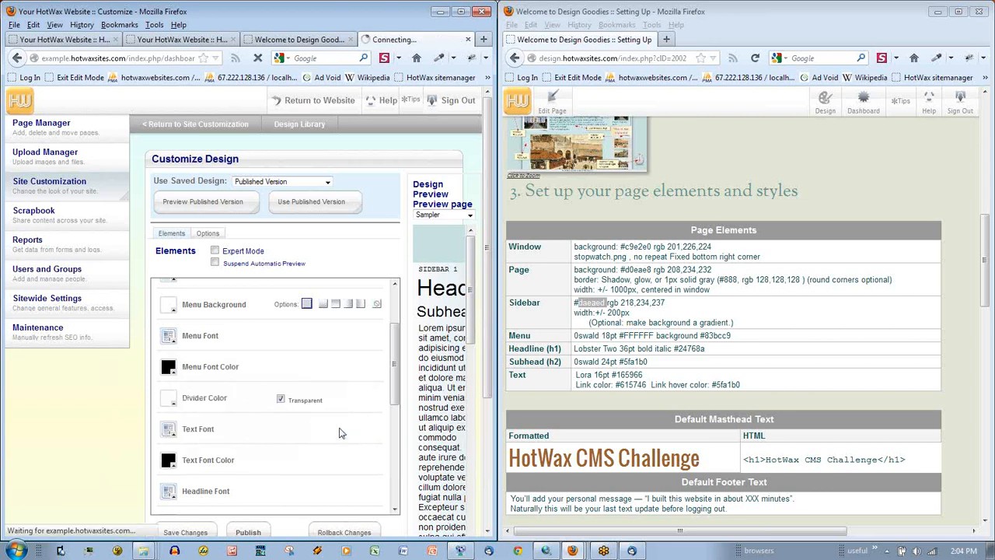
# - Set the Menu Font Color to white, ffffff
pyautogui.click(169, 367)
pyautogui.doubleClick(325, 473)
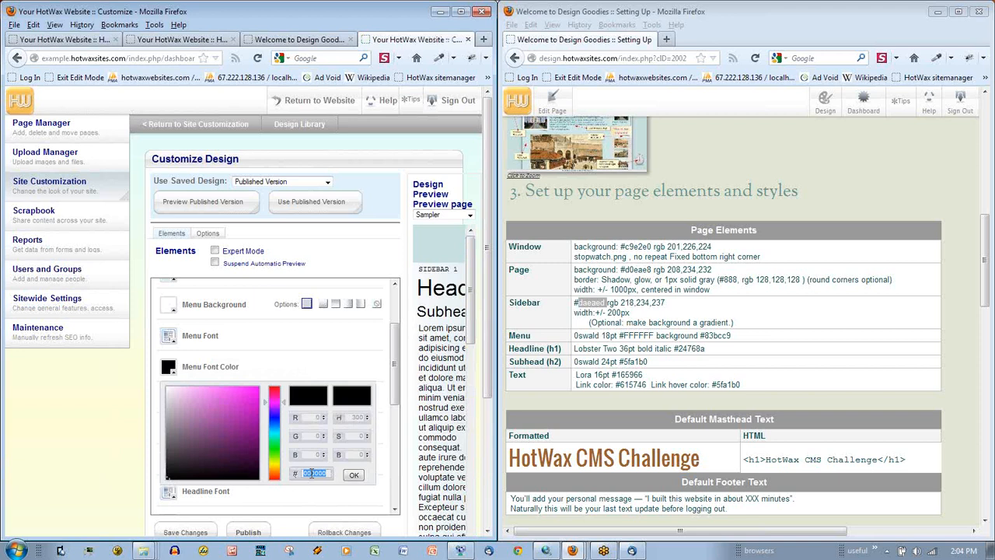
pyautogui.moveTo(175, 407); pyautogui.dragTo(156, 378)
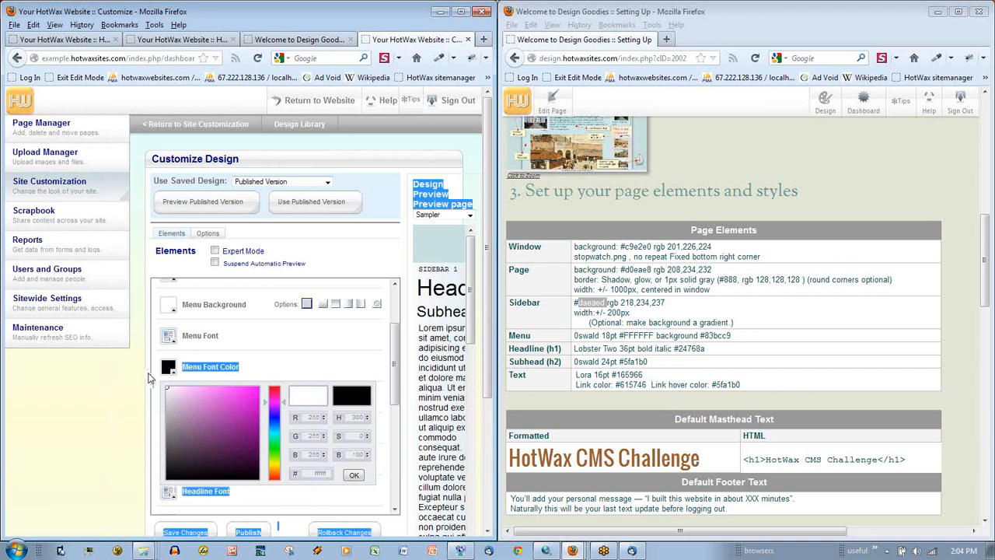
pyautogui.click(355, 474)
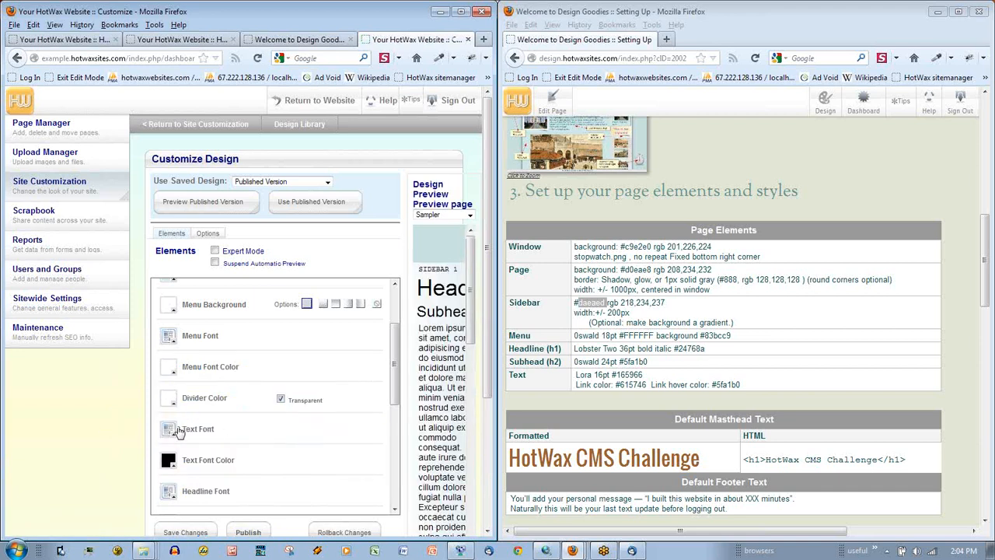
# - Set the Menu Background color to 83bcc9, copying the hex code from the Menu row of the Page Elements table
pyautogui.scroll(1, 253, 341)
pyautogui.click(168, 332)
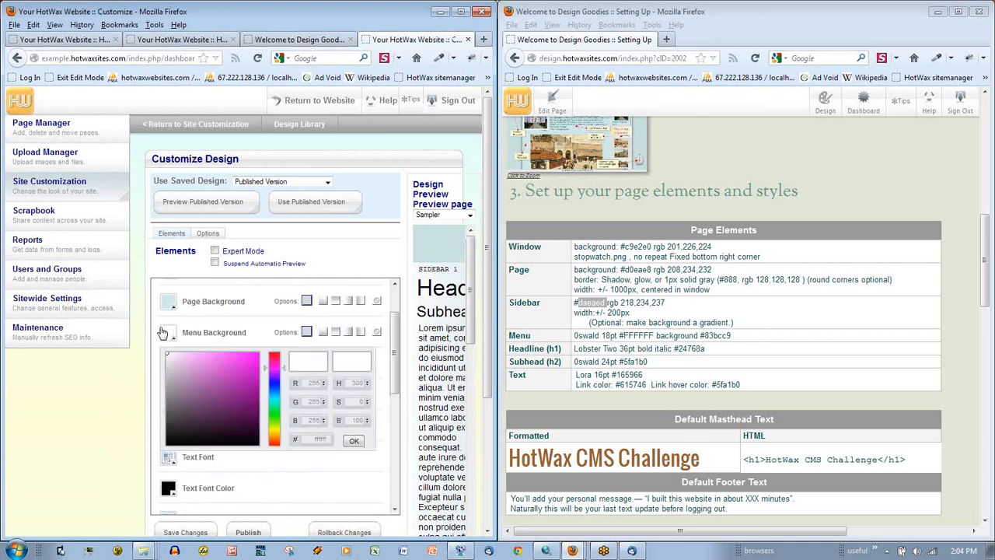
pyautogui.doubleClick(717, 335)
pyautogui.hotkey('ctrl', 'c')
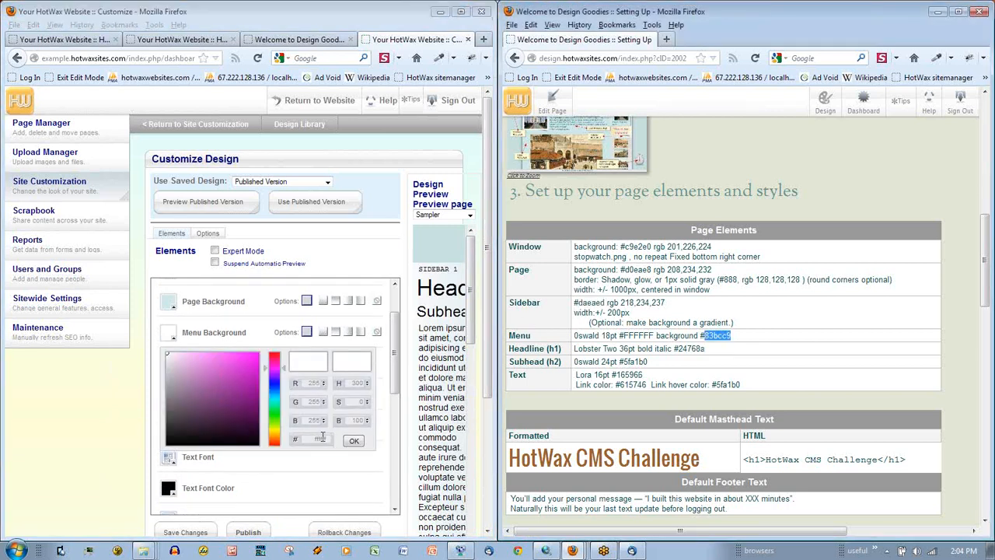
pyautogui.click(322, 438)
pyautogui.hotkey('ctrl', 'v')
pyautogui.click(354, 440)
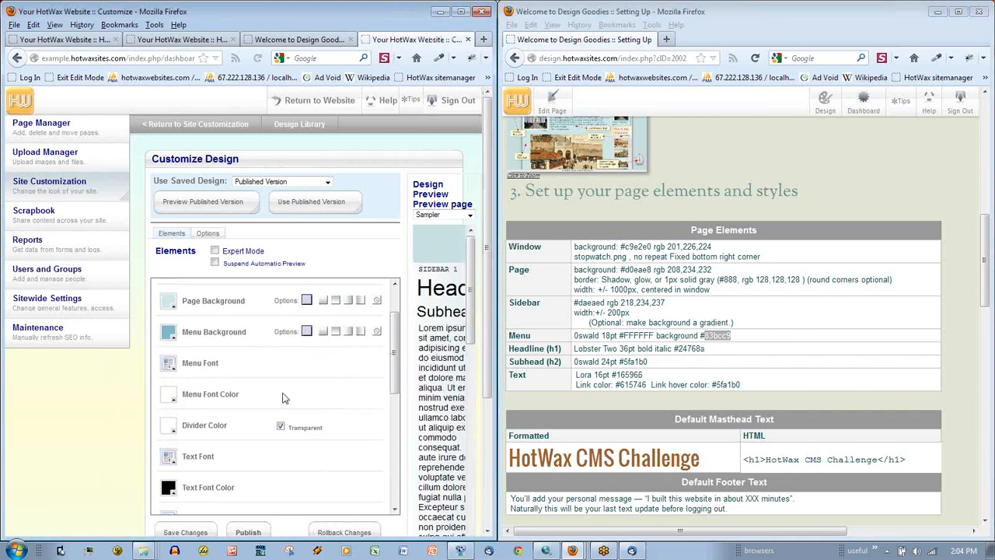
# - Set the Headline Font to Lobster Two in bold italic
pyautogui.scroll(-2, 283, 398)
pyautogui.scroll(-3, 268, 399)
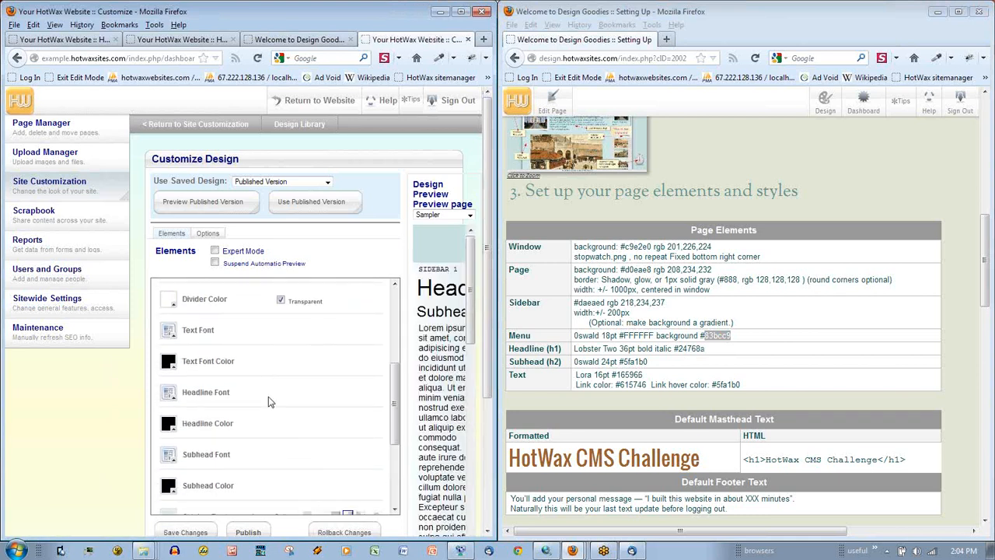
pyautogui.click(170, 382)
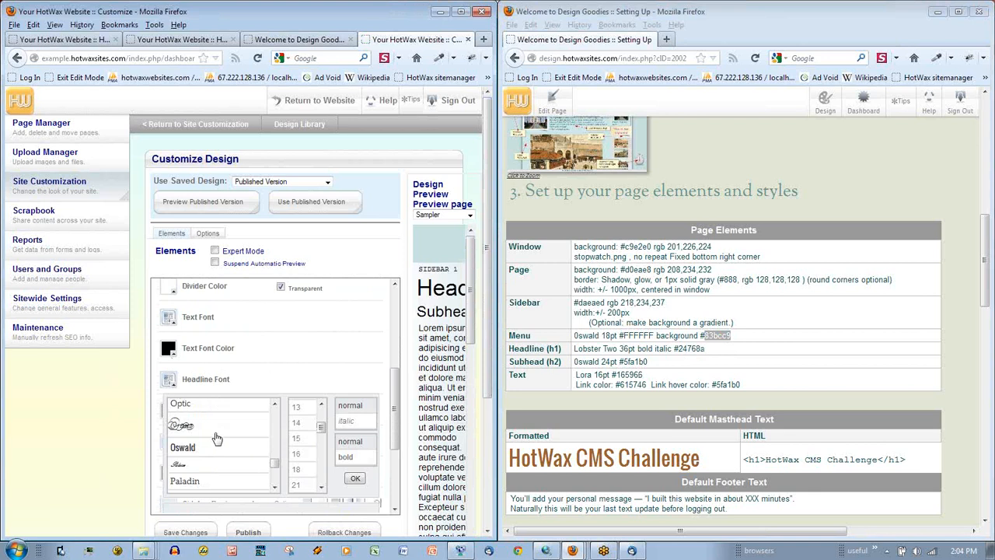
pyautogui.scroll(5, 217, 439)
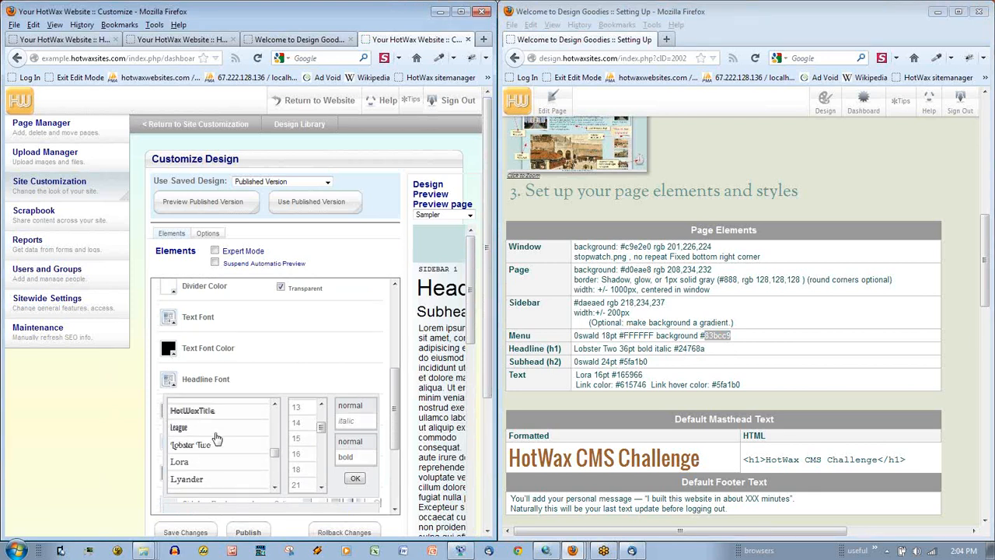
pyautogui.click(206, 445)
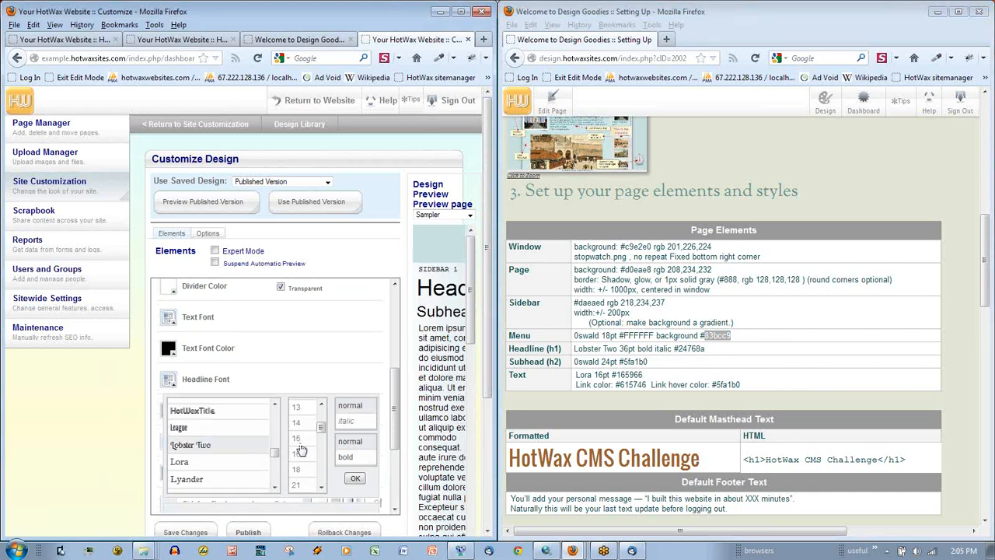
pyautogui.click(345, 457)
pyautogui.click(346, 421)
pyautogui.click(354, 478)
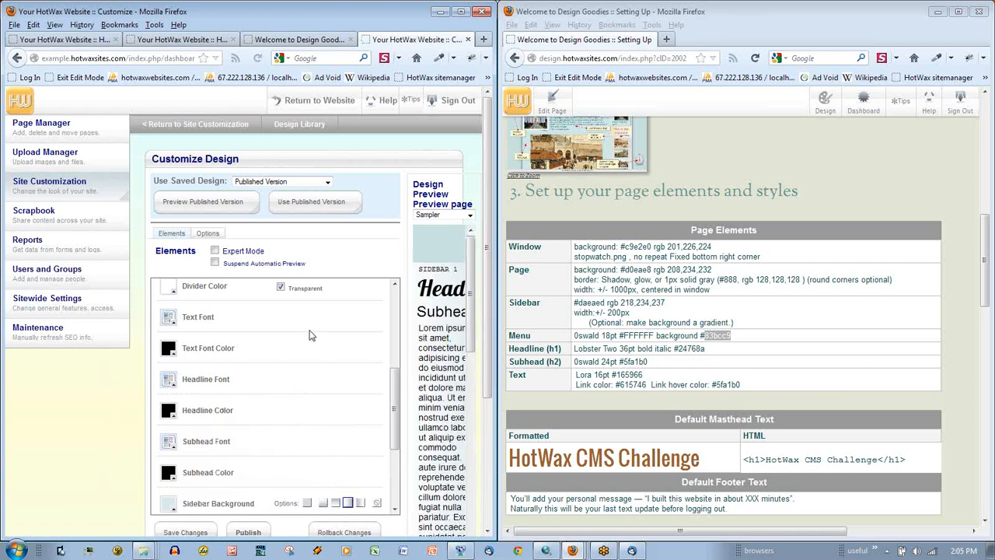
# - Set the Headline Color to 24768a, copying the hex code from the Headline (h1) row of the Page Elements table
pyautogui.doubleClick(692, 349)
pyautogui.hotkey('ctrl', 'c')
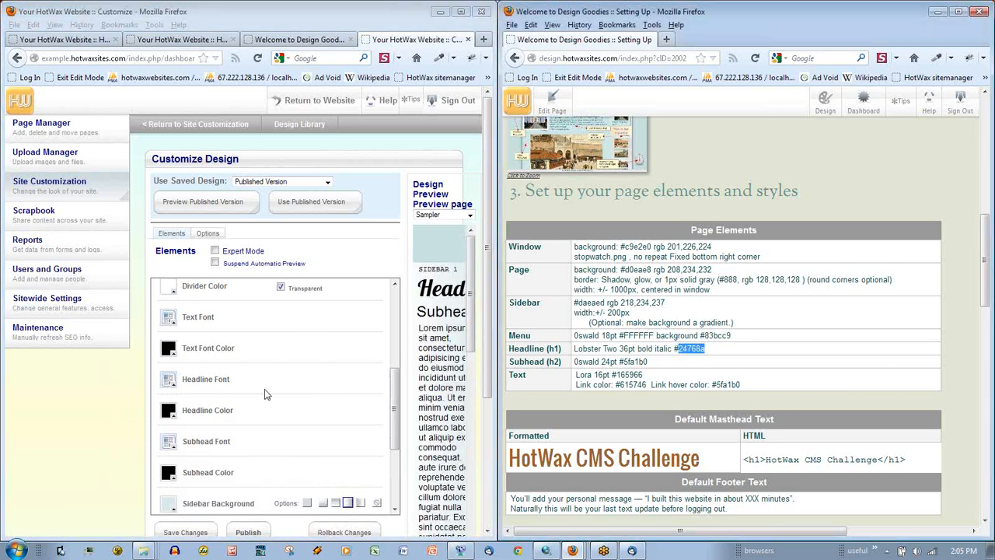
pyautogui.click(169, 411)
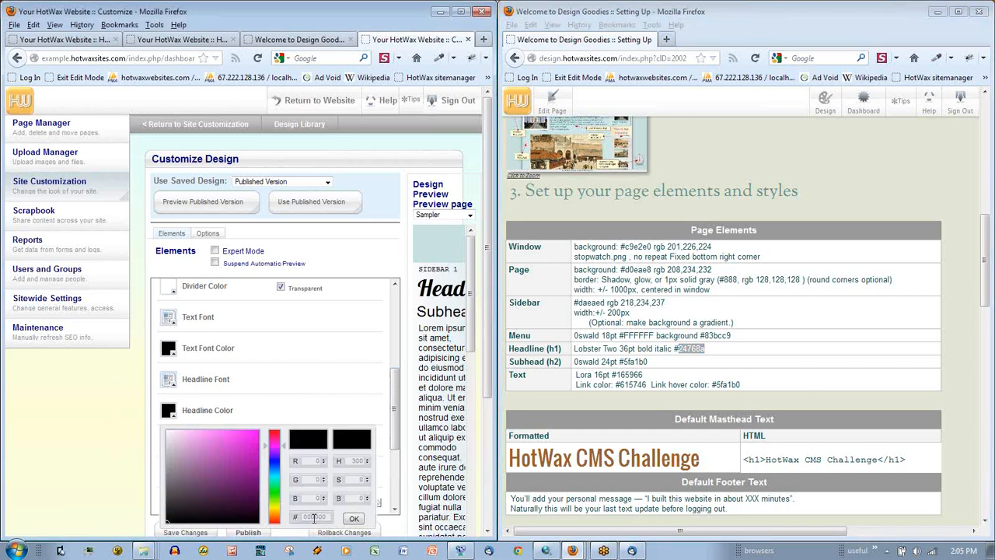
pyautogui.click(314, 519)
pyautogui.hotkey('ctrl', 'v')
pyautogui.click(354, 518)
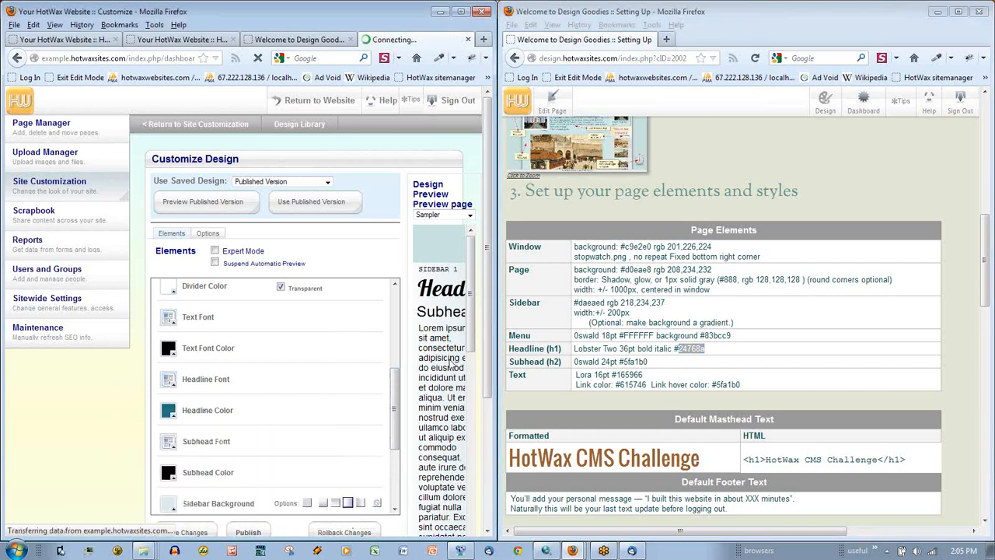
# - Set the Subhead Font to Oswald at size 24 with normal style and normal weight
pyautogui.click(169, 442)
pyautogui.scroll(-4, 221, 509)
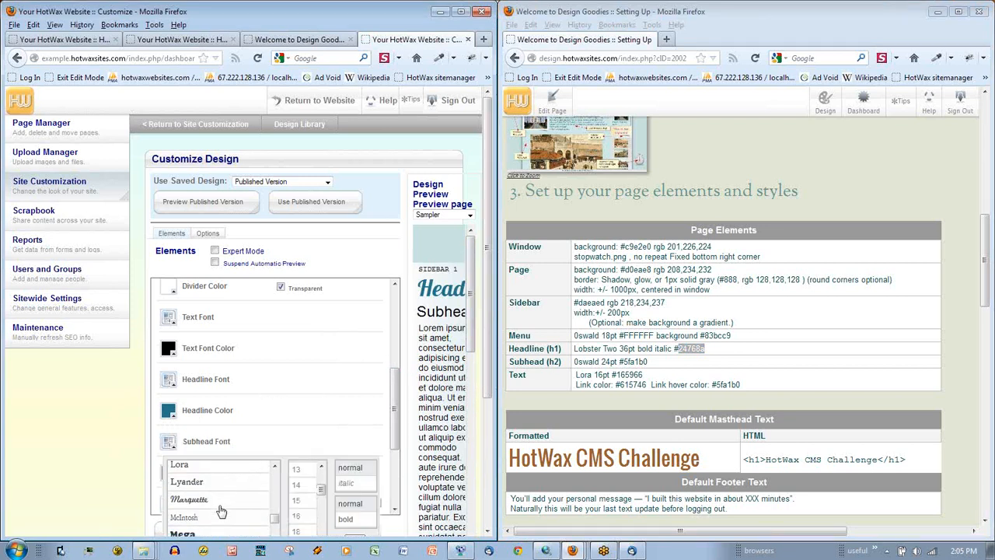
pyautogui.scroll(-2, 217, 513)
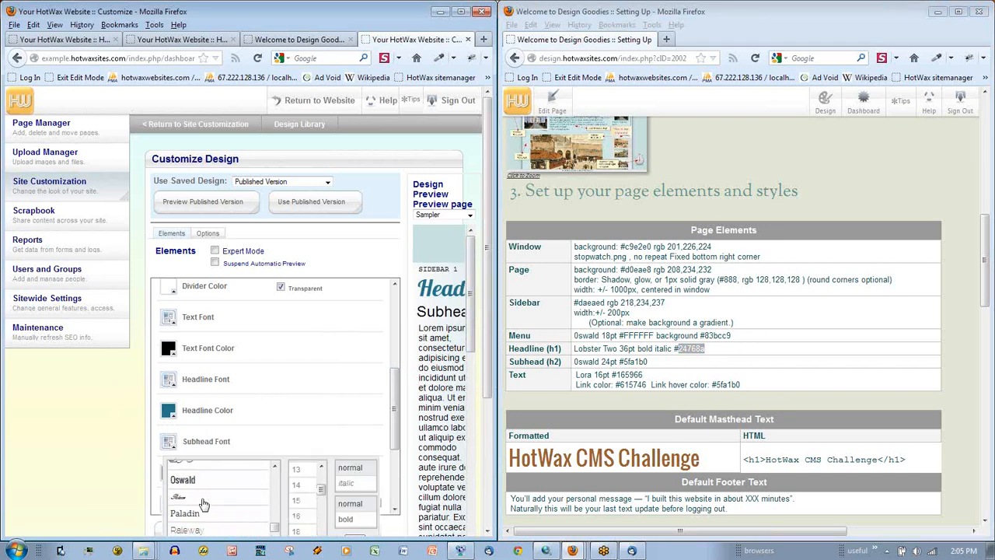
pyautogui.click(190, 481)
pyautogui.scroll(-2, 320, 505)
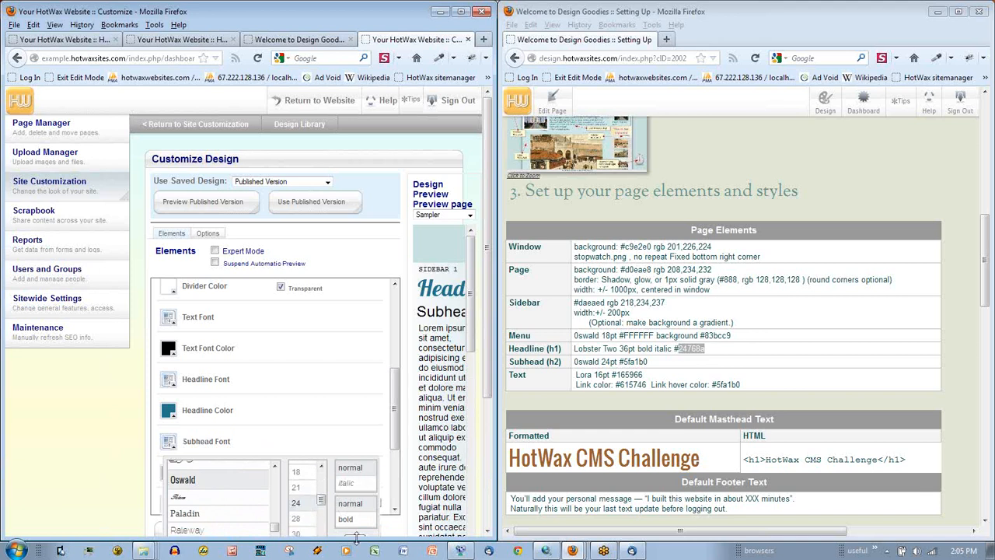
pyautogui.scroll(-2, 371, 530)
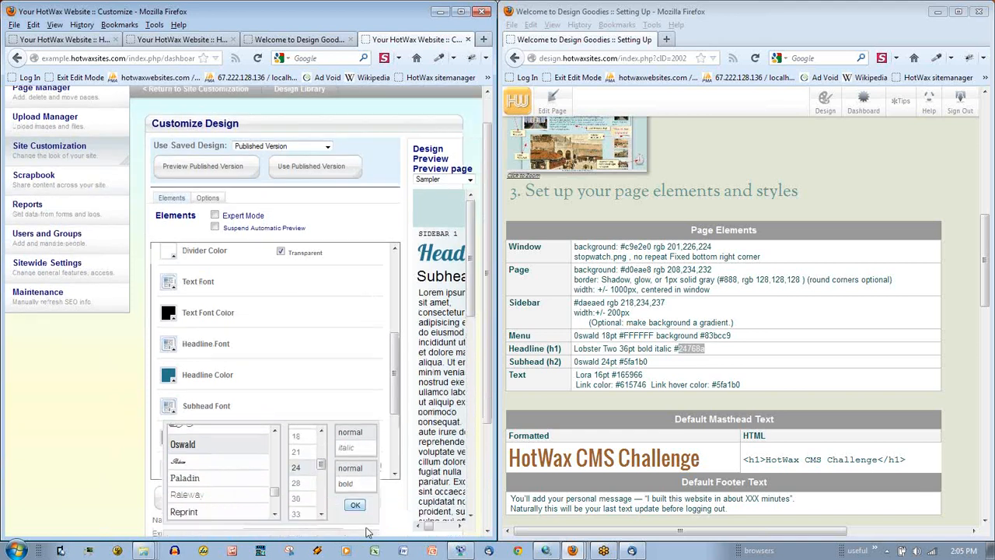
pyautogui.click(355, 480)
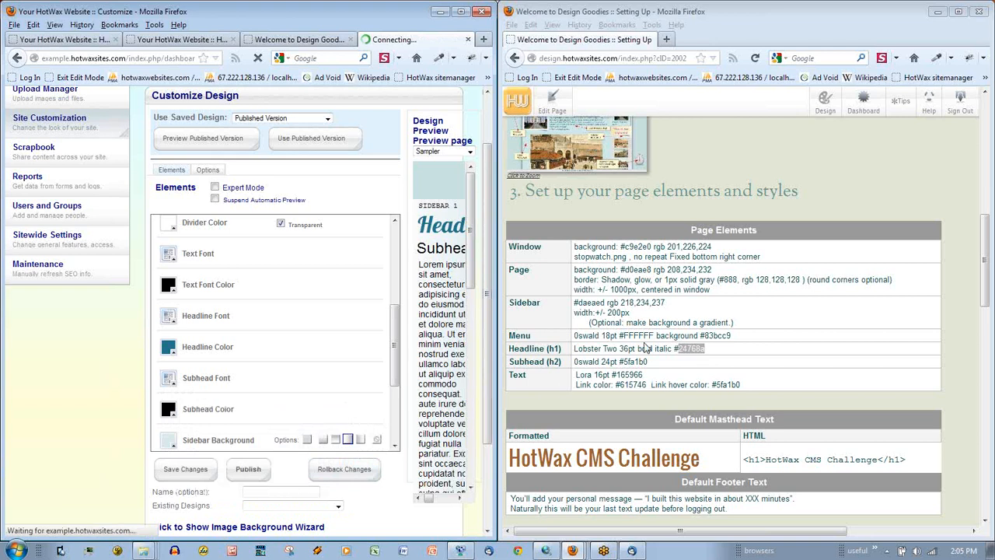
# - Set the Subhead Color to 5fa1b0, copying the hex code from the Subhead (h2) row of the Page Elements table
pyautogui.moveTo(647, 363); pyautogui.dragTo(624, 362)
pyautogui.hotkey('ctrl', 'c')
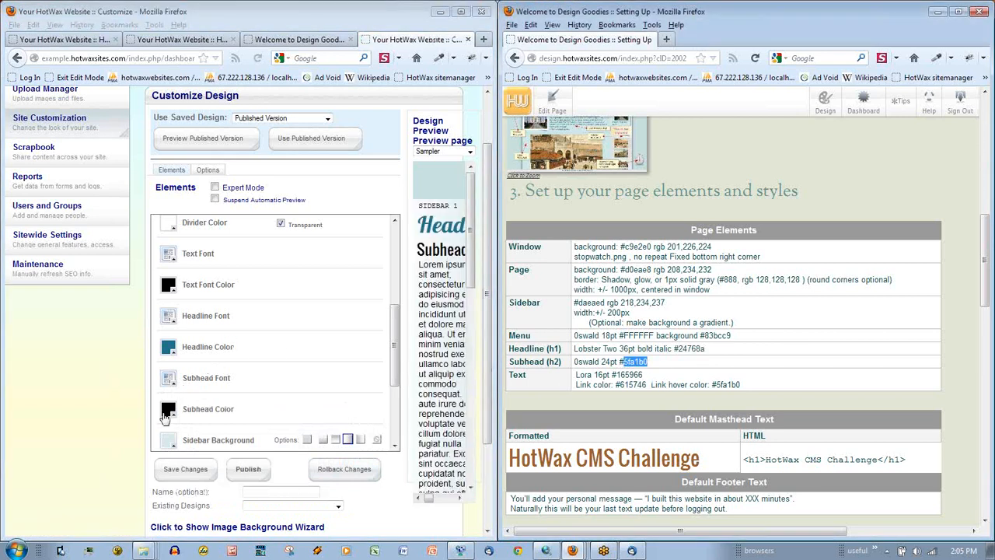
pyautogui.click(168, 409)
pyautogui.click(324, 517)
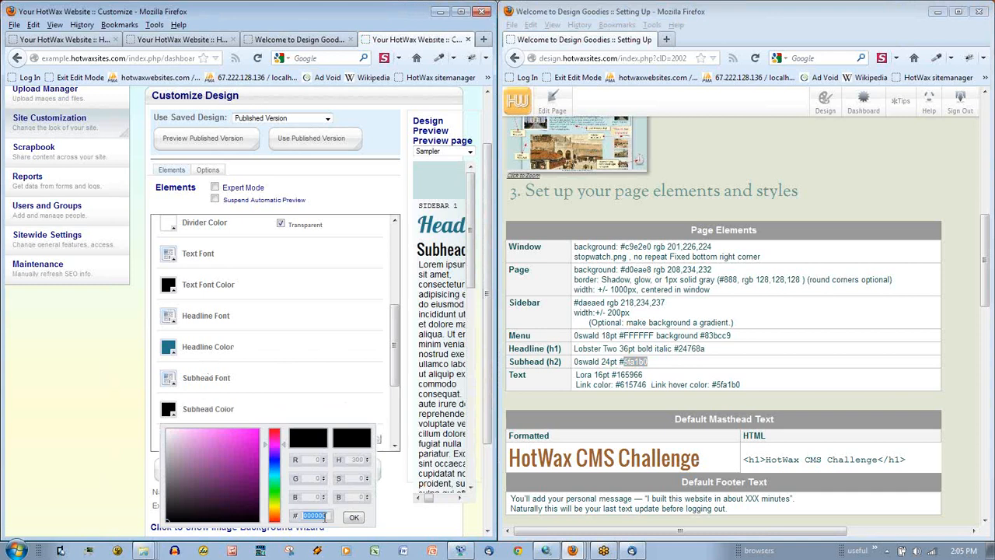
pyautogui.hotkey('ctrl', 'v')
pyautogui.click(354, 517)
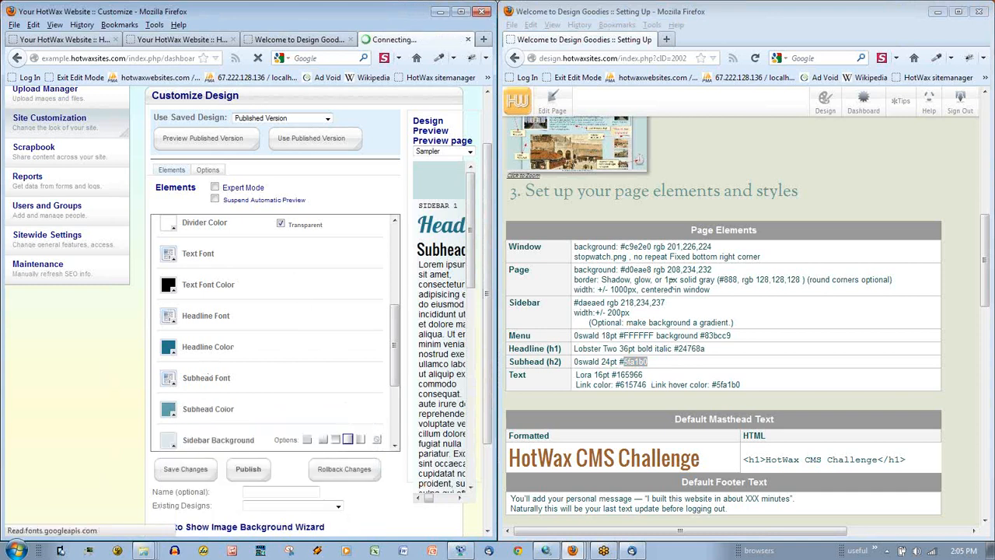
# - Set the Text Font to Lora at size 16
pyautogui.doubleClick(630, 375)
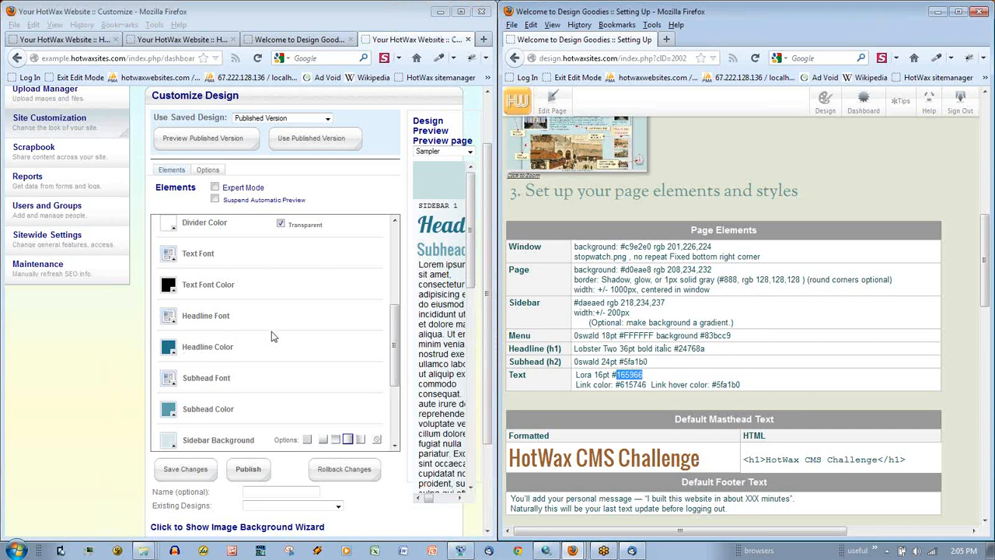
pyautogui.click(169, 254)
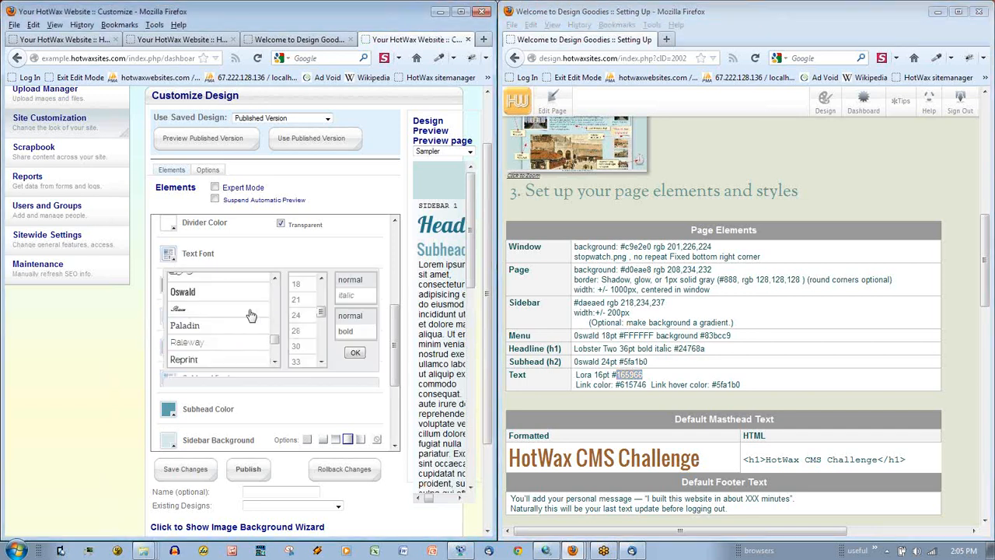
pyautogui.scroll(2, 251, 315)
pyautogui.scroll(3, 251, 315)
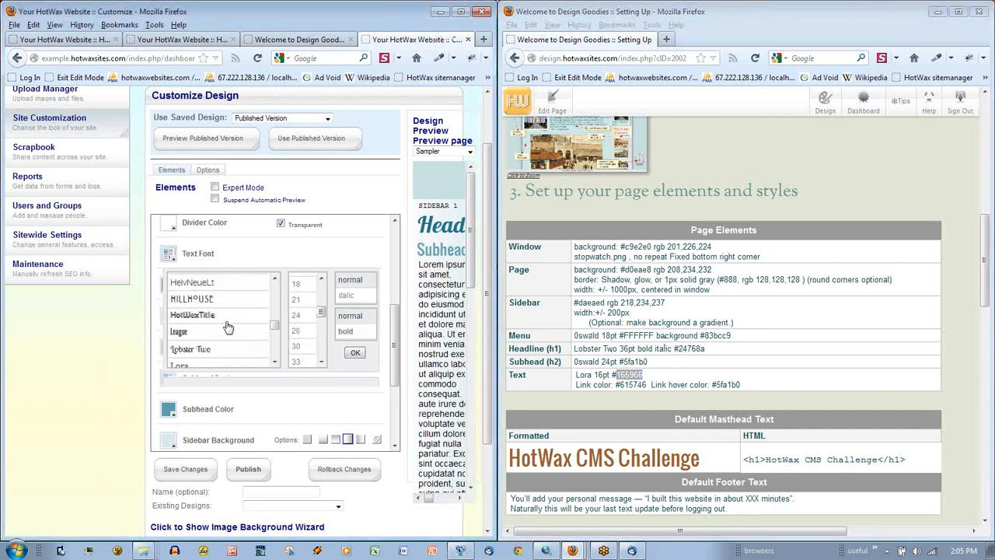
pyautogui.scroll(2, 303, 342)
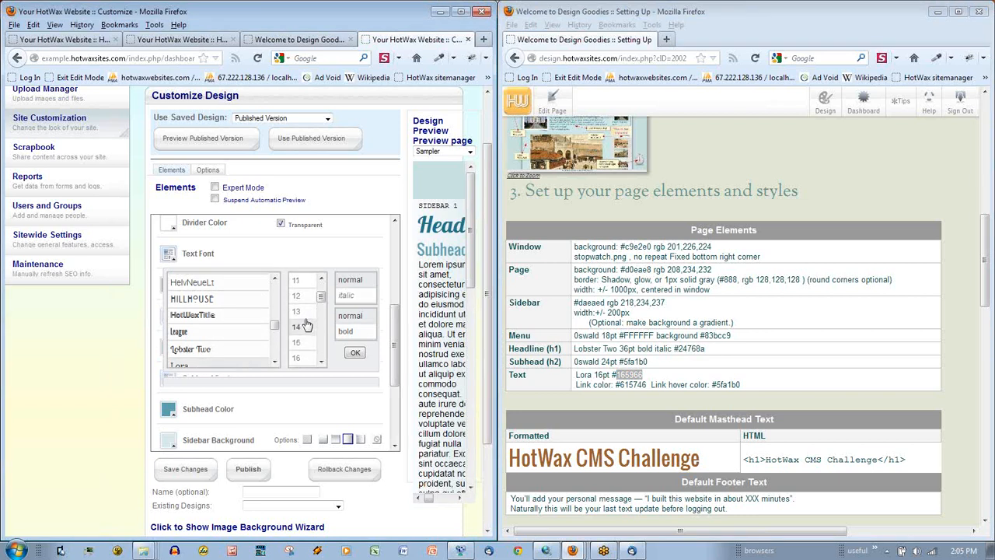
pyautogui.click(302, 354)
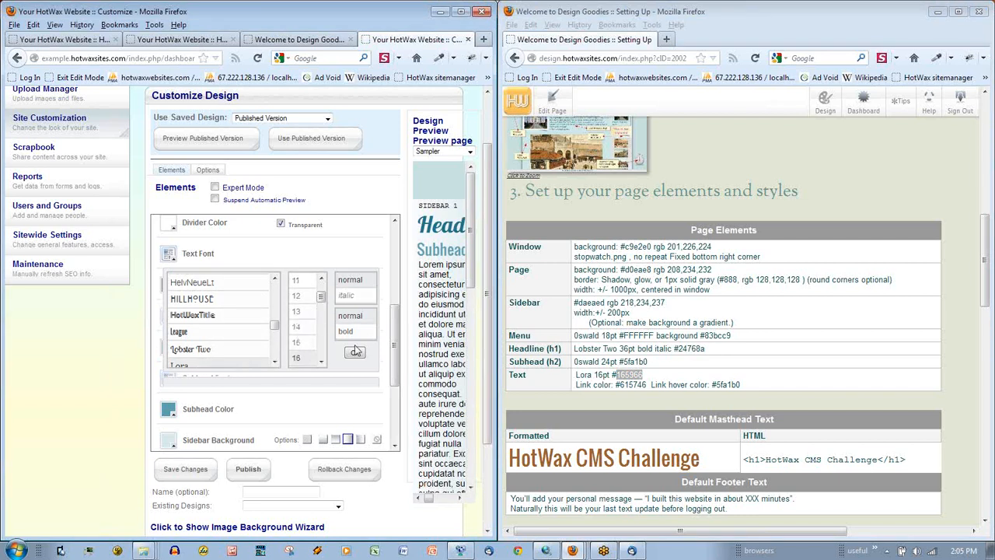
pyautogui.click(353, 354)
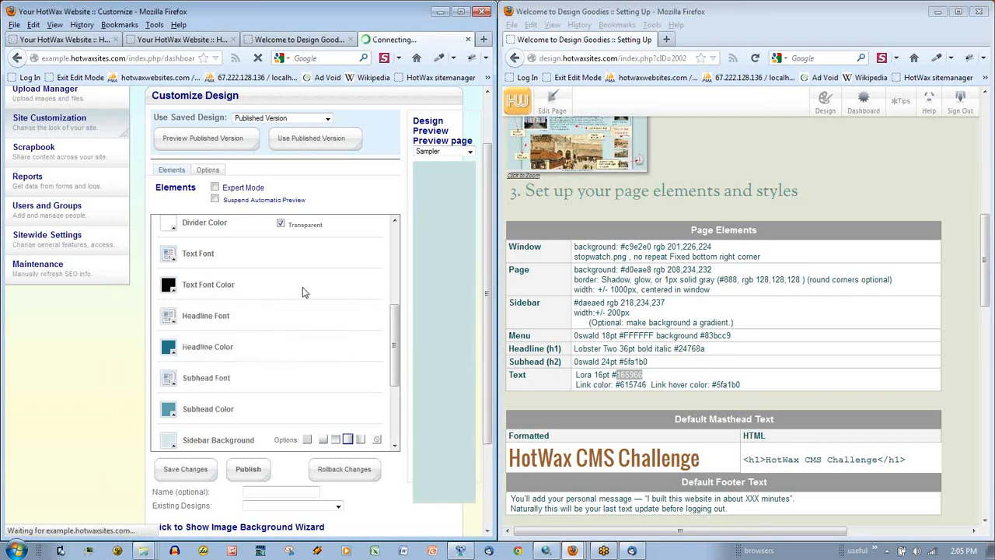
# - Set the Text Font Color to 165966, copying the hex code from the Text row of the Page Elements table
pyautogui.doubleClick(628, 375)
pyautogui.hotkey('ctrl', 'c')
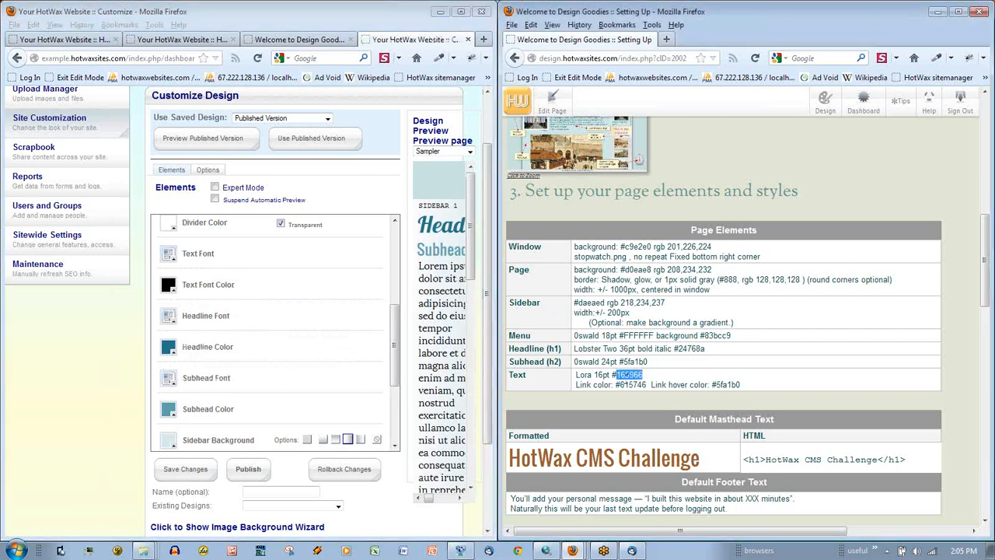
pyautogui.click(169, 286)
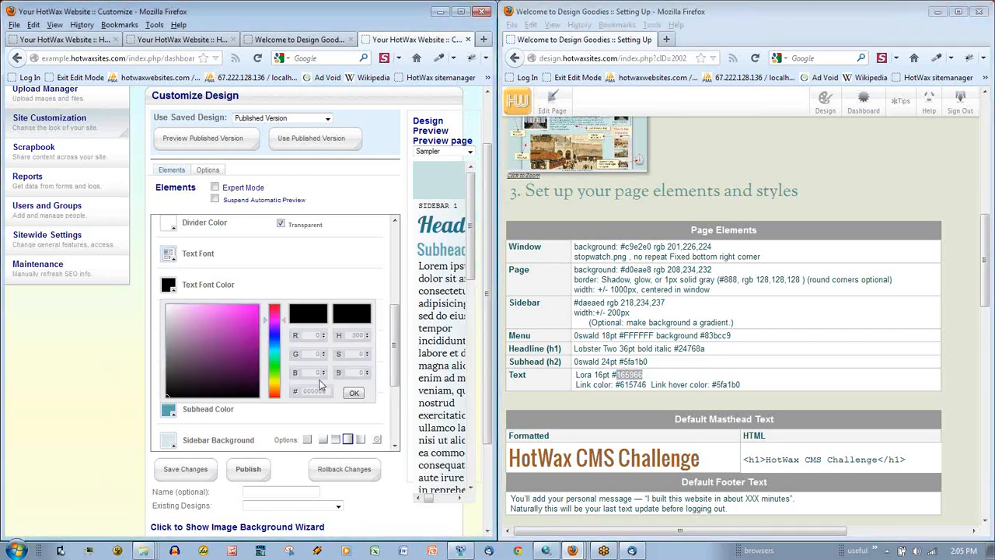
pyautogui.click(320, 394)
pyautogui.hotkey('ctrl', 'v')
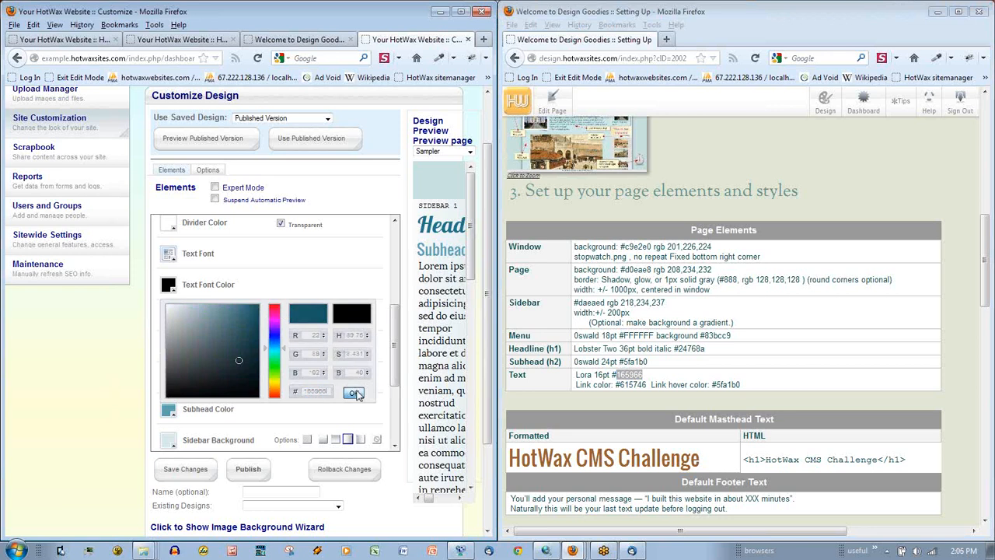
pyautogui.click(353, 393)
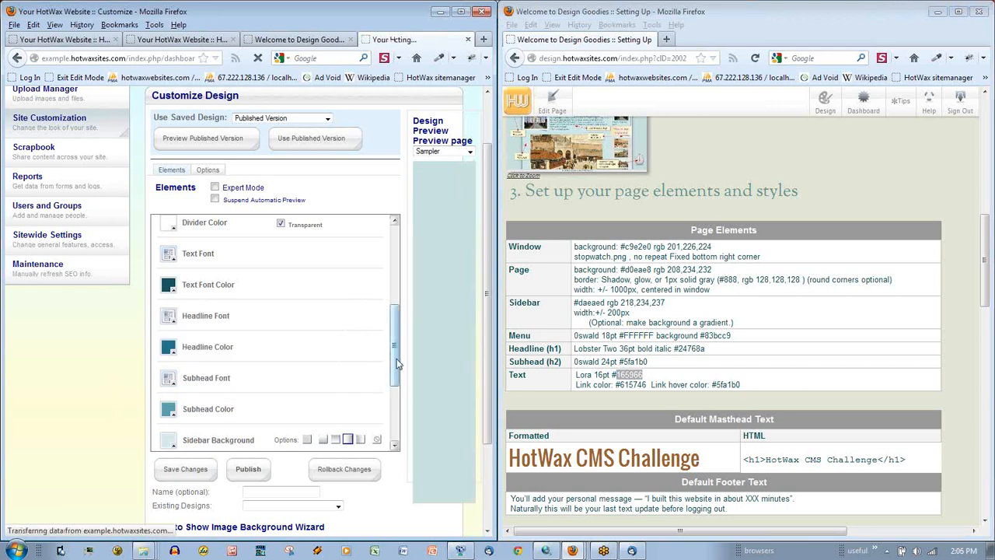
# - Set the Link Color to 615746, copying the hex code from the Text row of the Page Elements table
pyautogui.moveTo(395, 377); pyautogui.dragTo(398, 432)
pyautogui.doubleClick(633, 384)
pyautogui.hotkey('ctrl', 'c')
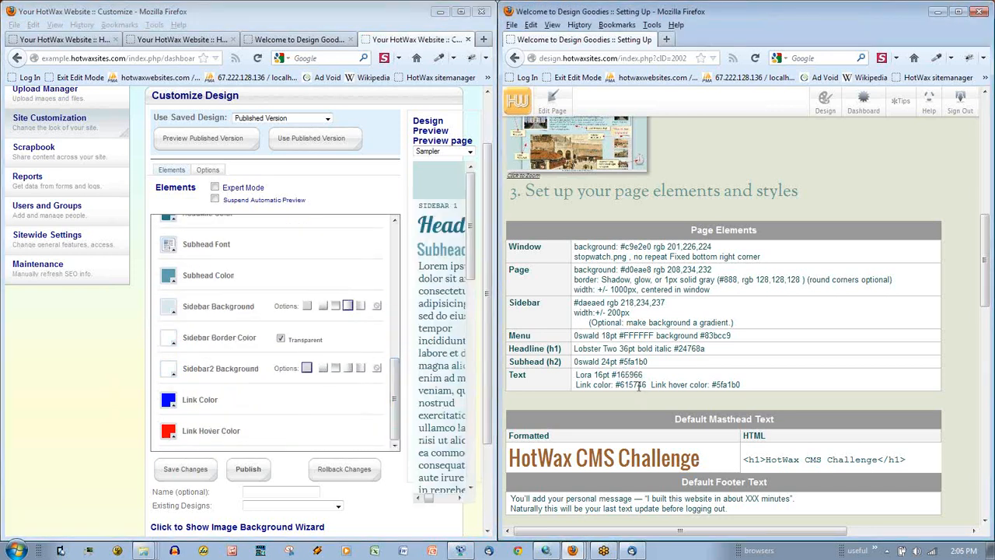
pyautogui.click(169, 400)
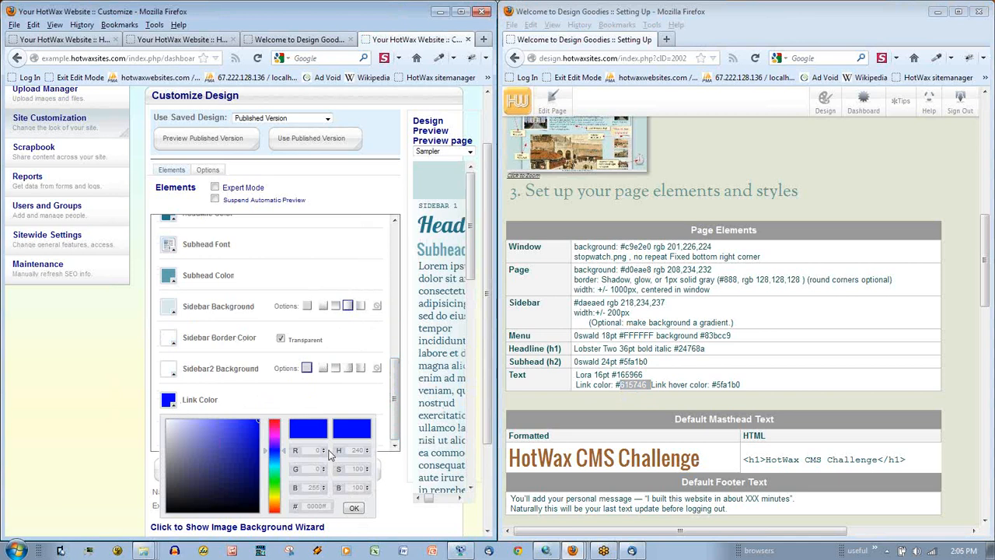
pyautogui.hotkey('ctrl', 'v')
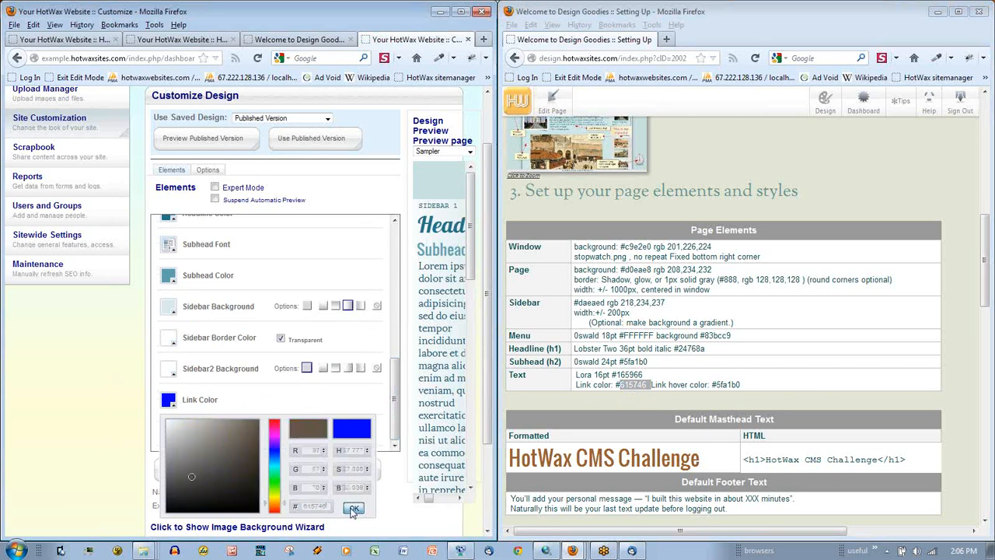
pyautogui.click(354, 508)
# - Set the Link Hover Color to 5fa1b0, copying the link hover hex code from the Page Elements table
pyautogui.doubleClick(727, 384)
pyautogui.hotkey('ctrl', 'c')
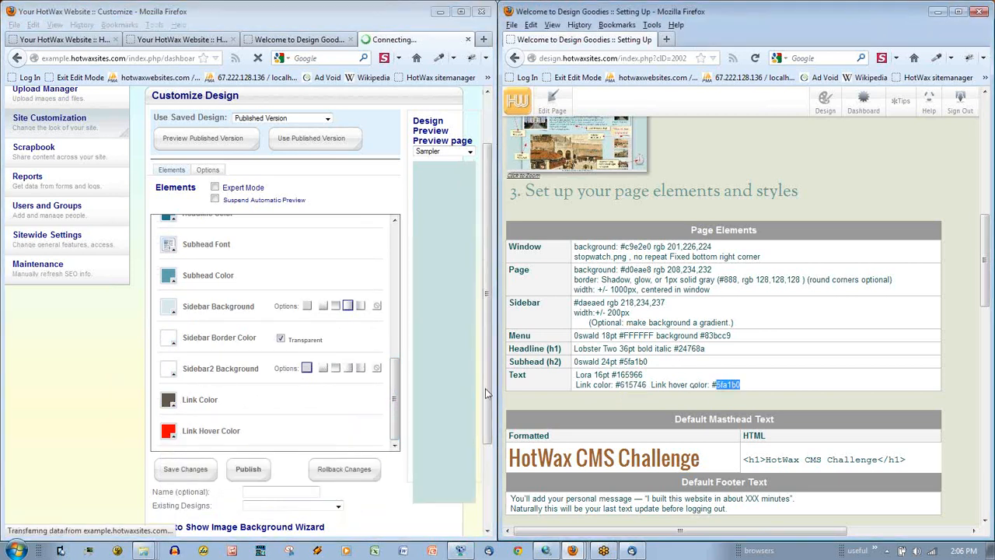
pyautogui.click(169, 432)
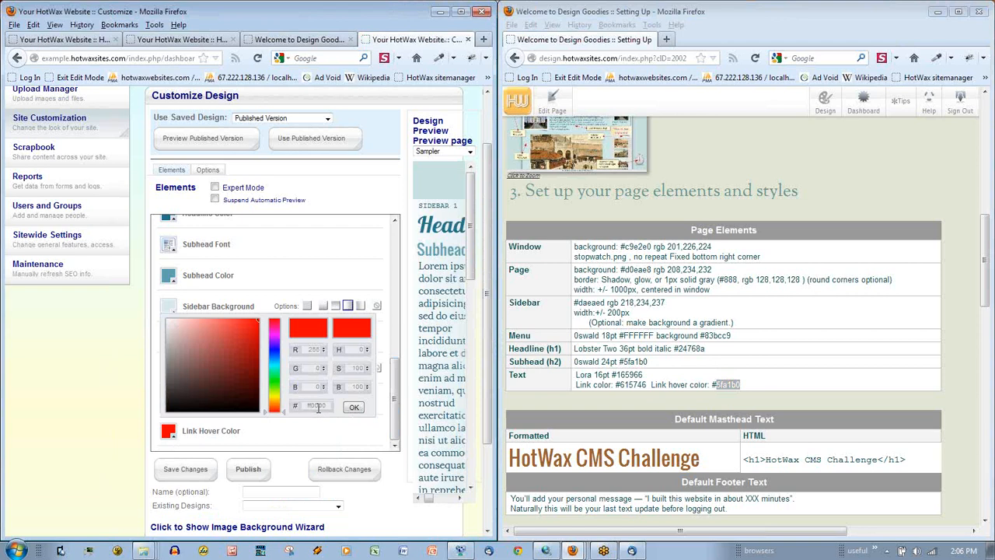
pyautogui.hotkey('ctrl', 'v')
pyautogui.click(354, 407)
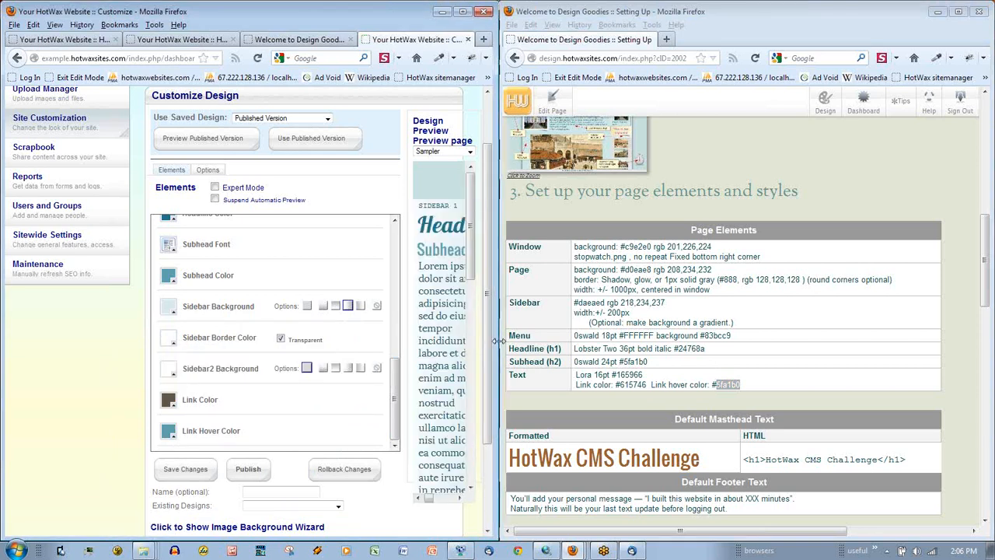
# - Widen the browser window to show the full design preview and publish the design
pyautogui.moveTo(500, 337); pyautogui.dragTo(940, 378)
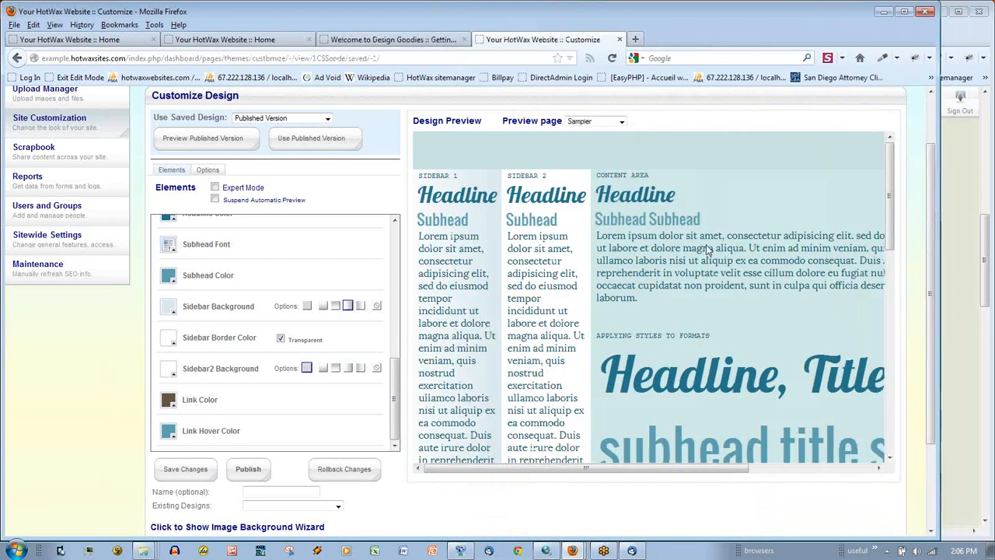
pyautogui.click(241, 468)
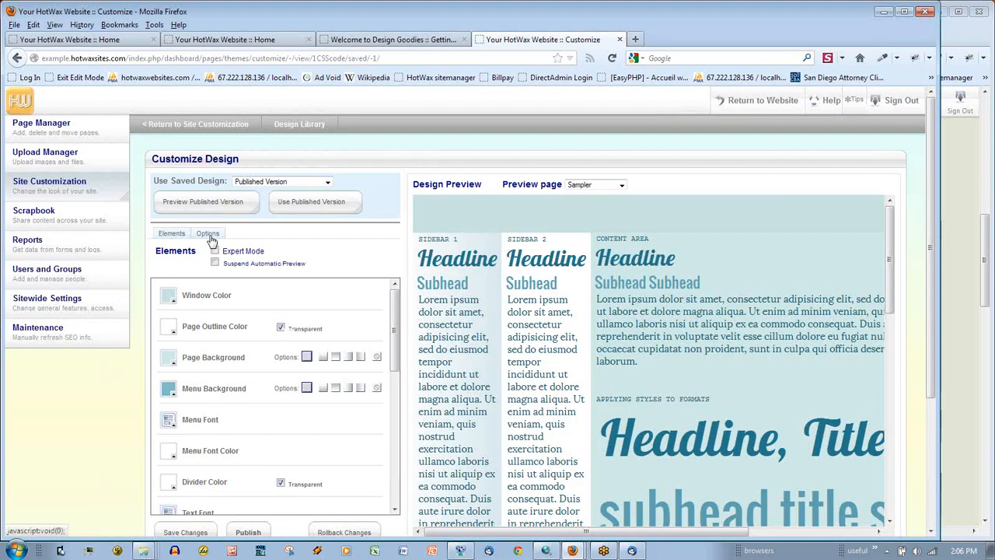
# - In the design options, set the Page Glow to Dark Glow and round the corners of Pages and Content Blocks
pyautogui.click(208, 233)
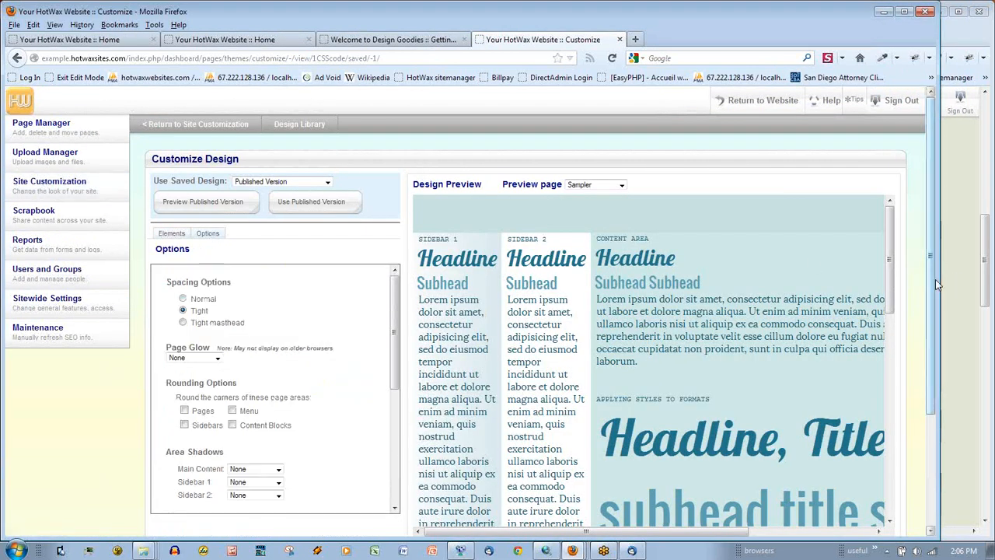
pyautogui.moveTo(938, 280); pyautogui.dragTo(496, 279)
pyautogui.click(203, 358)
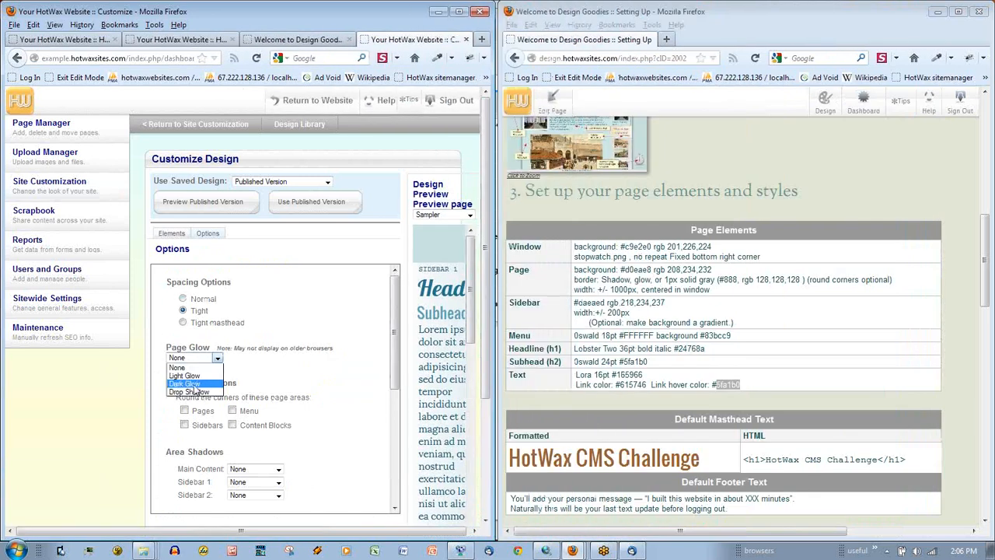
pyautogui.click(193, 384)
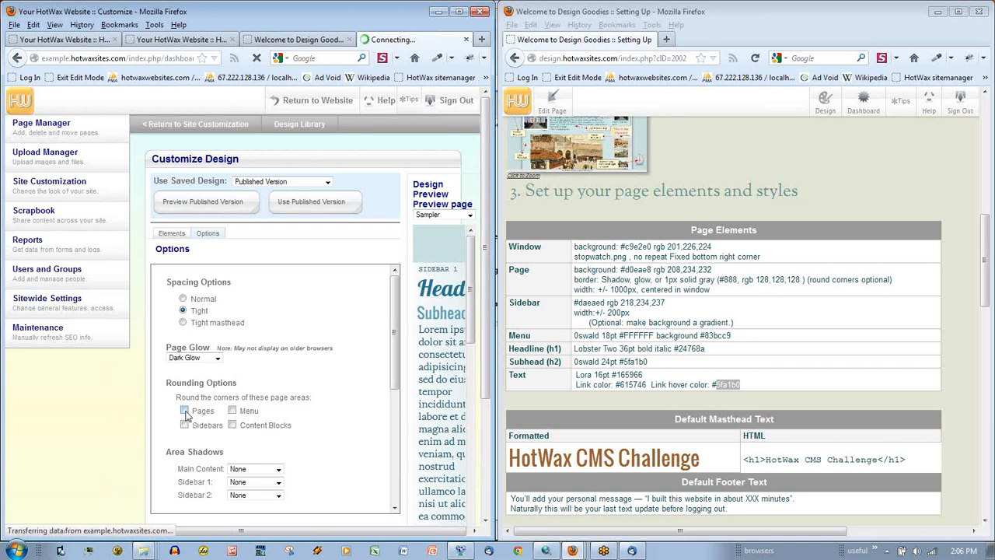
pyautogui.click(185, 410)
pyautogui.click(232, 425)
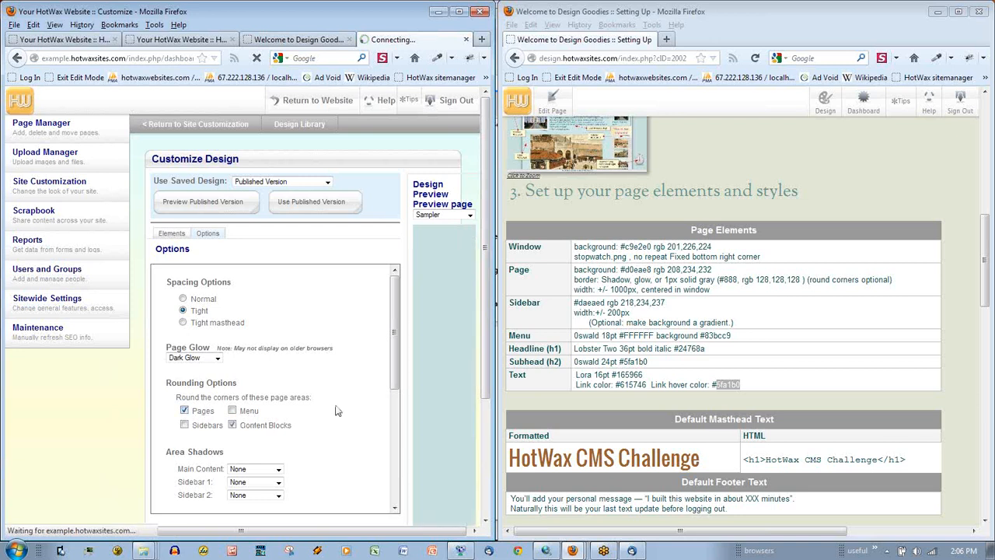
pyautogui.scroll(-5, 339, 404)
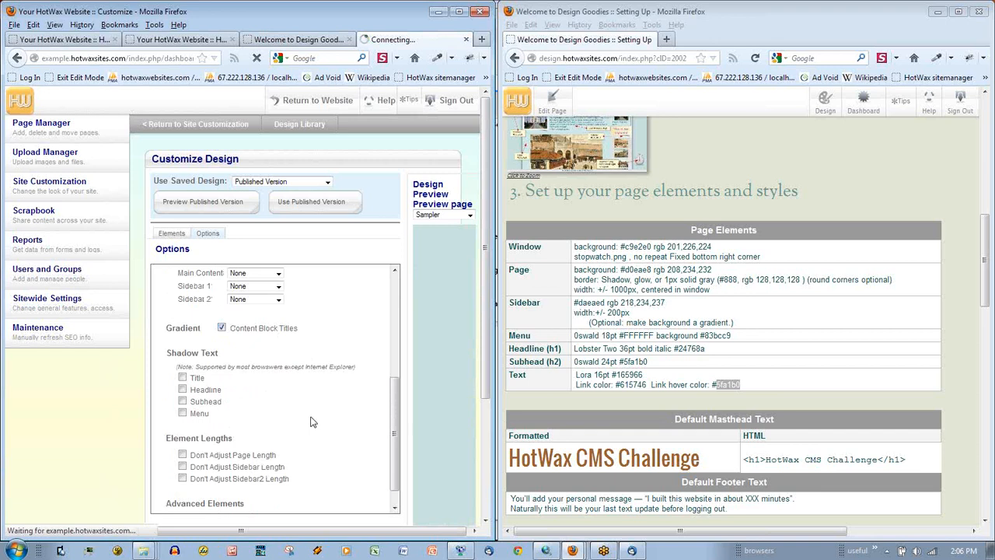
pyautogui.scroll(-1, 310, 422)
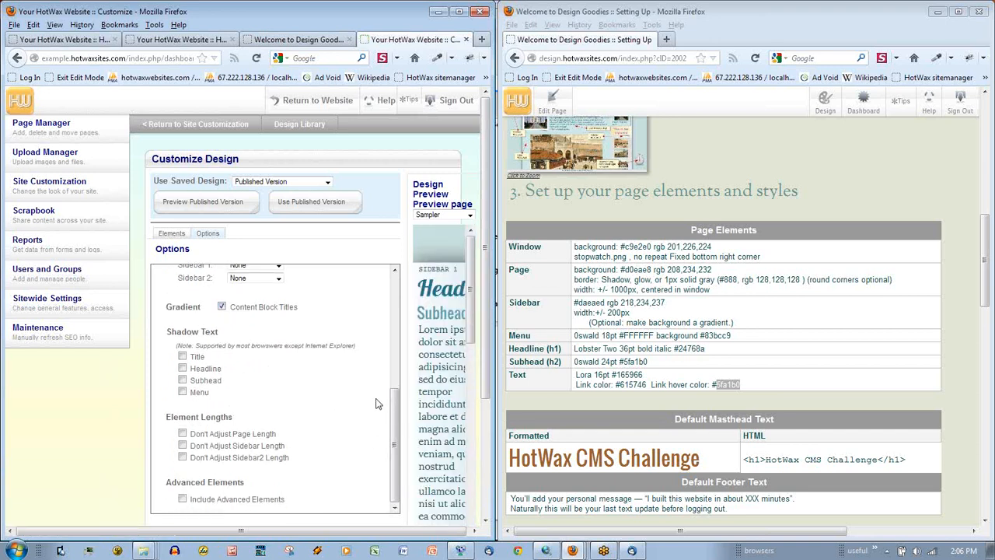
# - Review the design elements beside the widened Sampler preview and publish the design with the glow and rounded corners
pyautogui.click(171, 234)
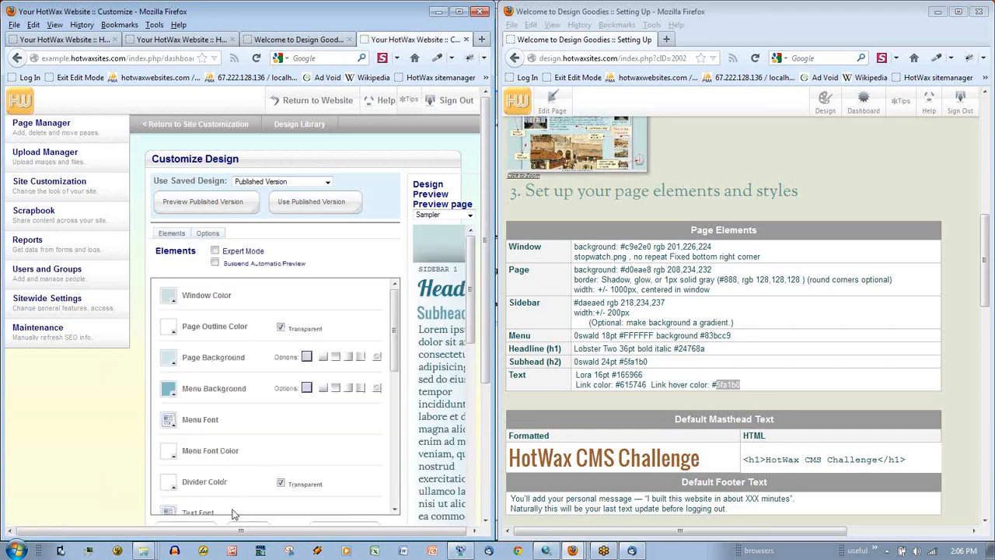
pyautogui.scroll(-2, 367, 467)
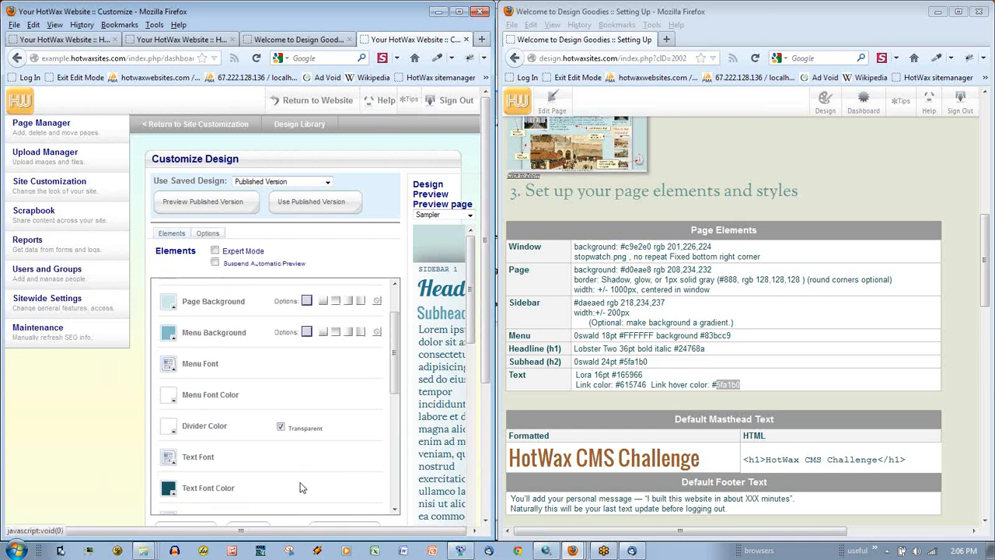
pyautogui.scroll(-2, 291, 502)
pyautogui.moveTo(494, 378); pyautogui.dragTo(963, 392)
pyautogui.scroll(-1, 292, 438)
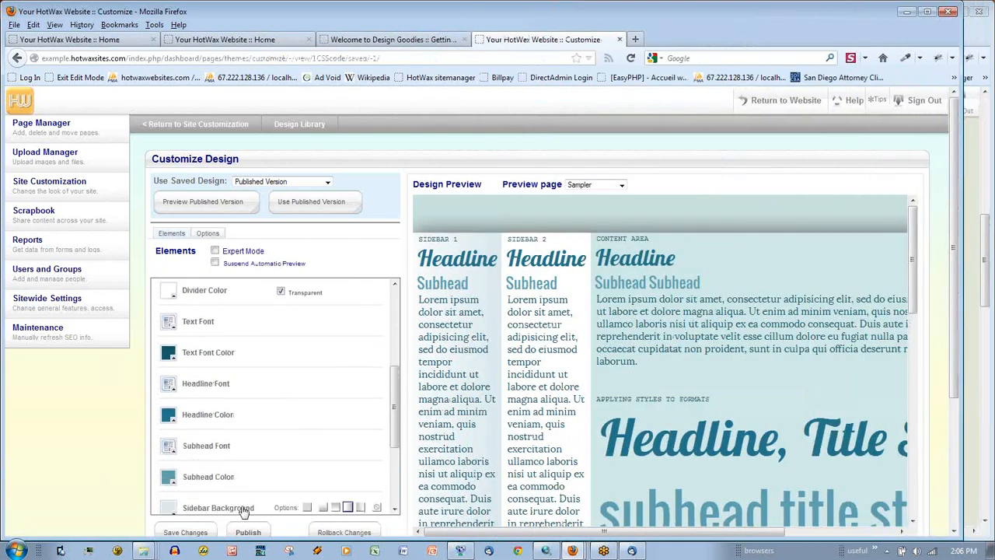
pyautogui.click(589, 186)
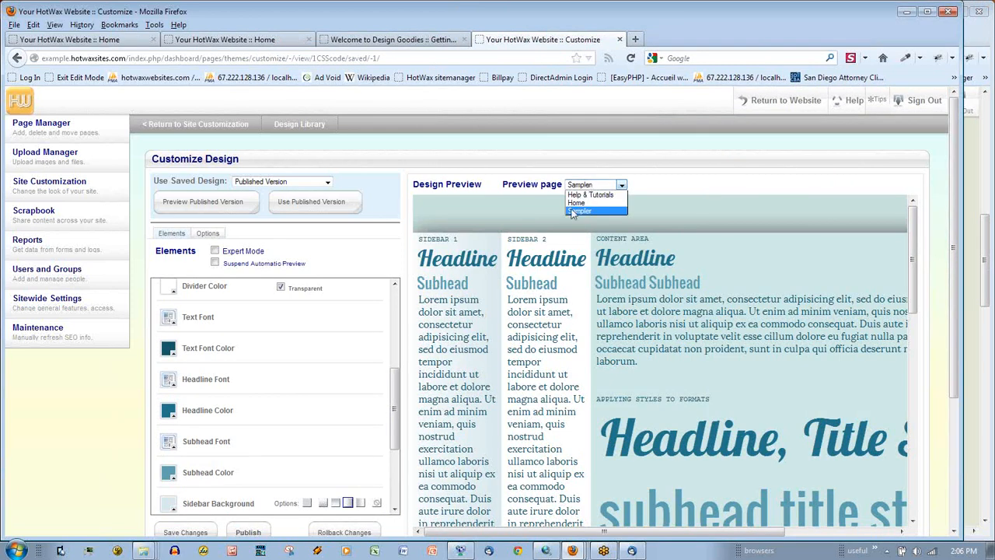
pyautogui.click(245, 533)
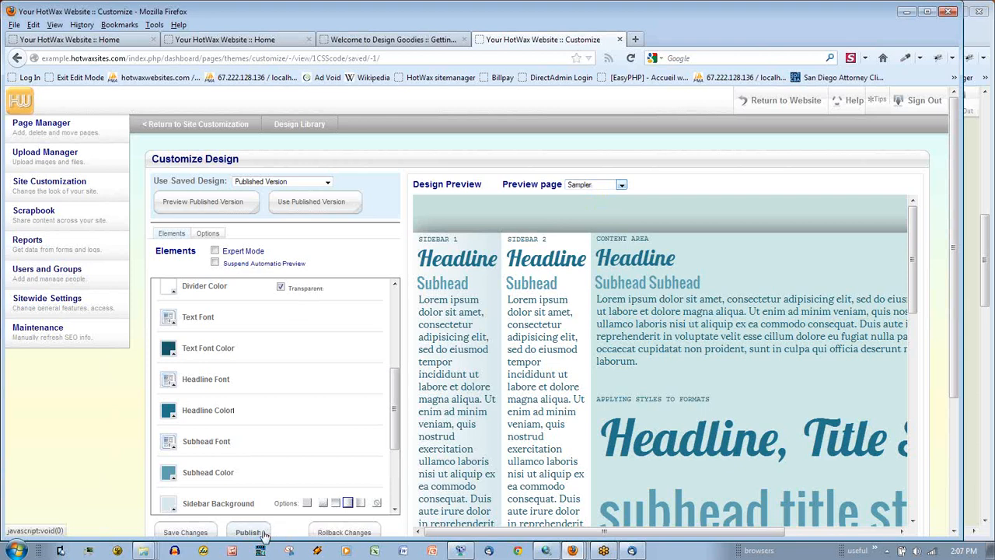
# - Return to the website's home page and narrow its window to uncover part of the setup instructions
pyautogui.click(769, 102)
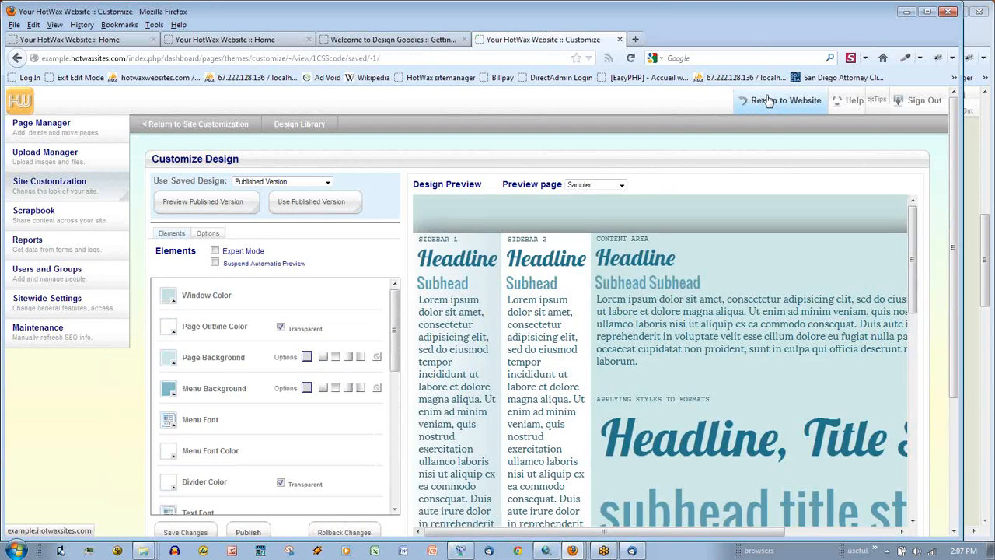
pyautogui.click(768, 101)
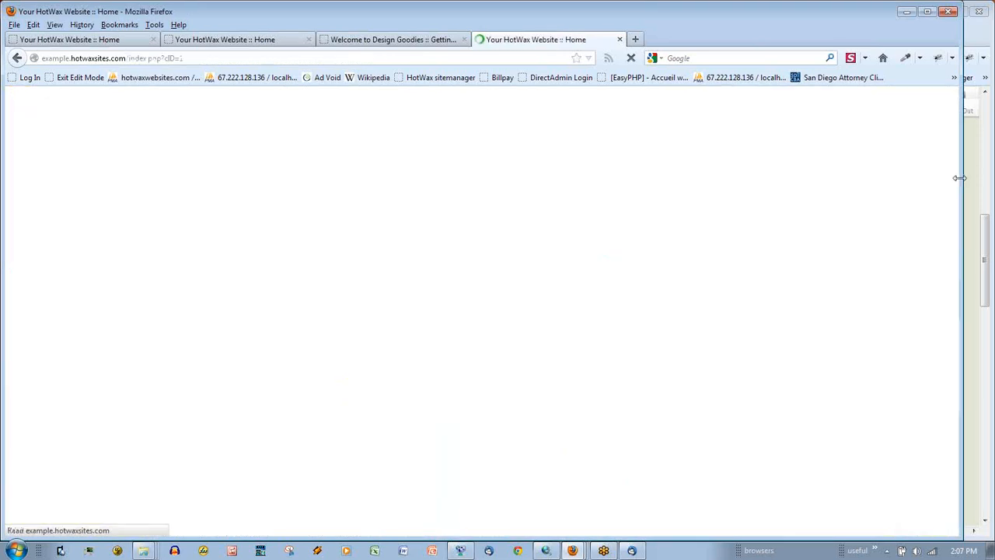
pyautogui.moveTo(959, 178); pyautogui.dragTo(591, 173)
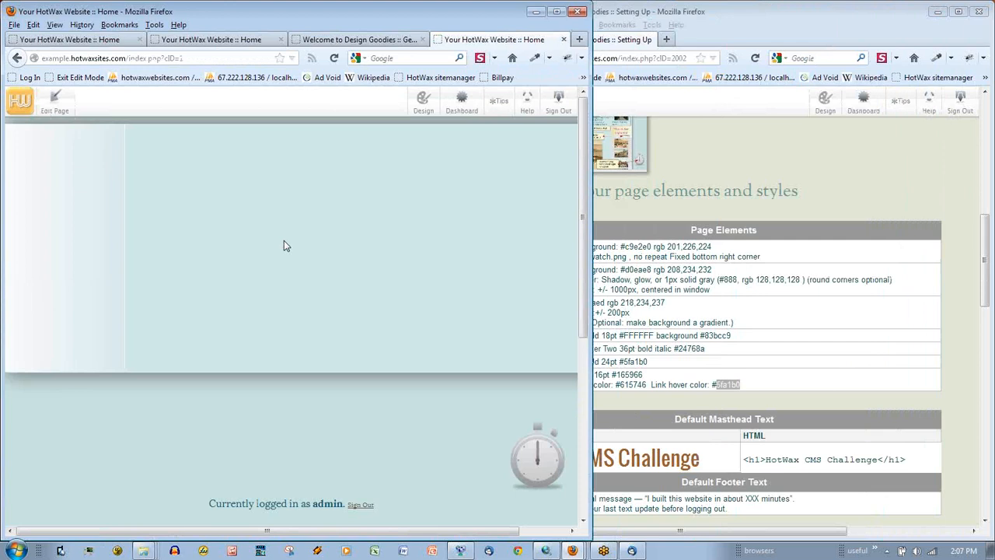
# - Put the home page into edit mode in a widened window and open the dashboard's Site Customization page in a new tab
pyautogui.click(49, 98)
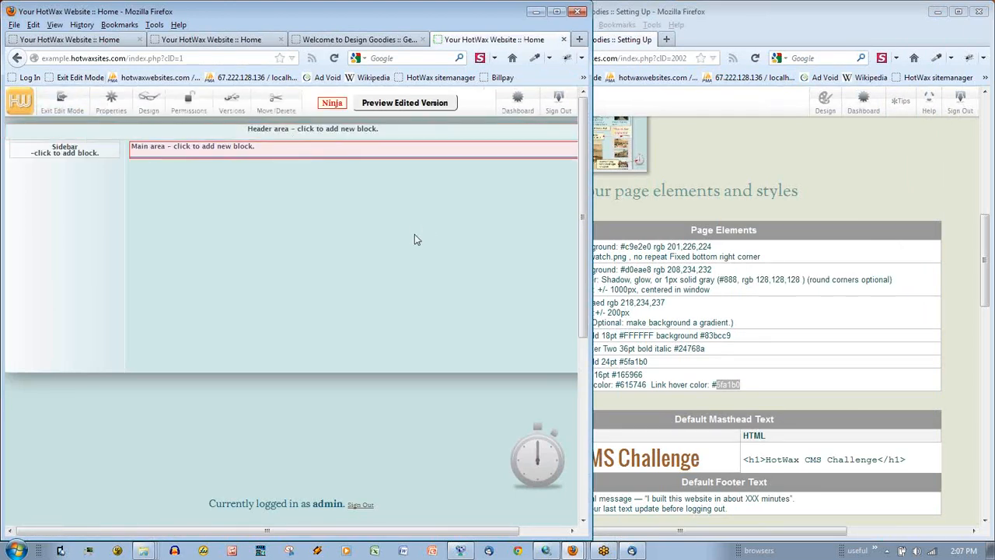
pyautogui.moveTo(588, 227); pyautogui.dragTo(873, 233)
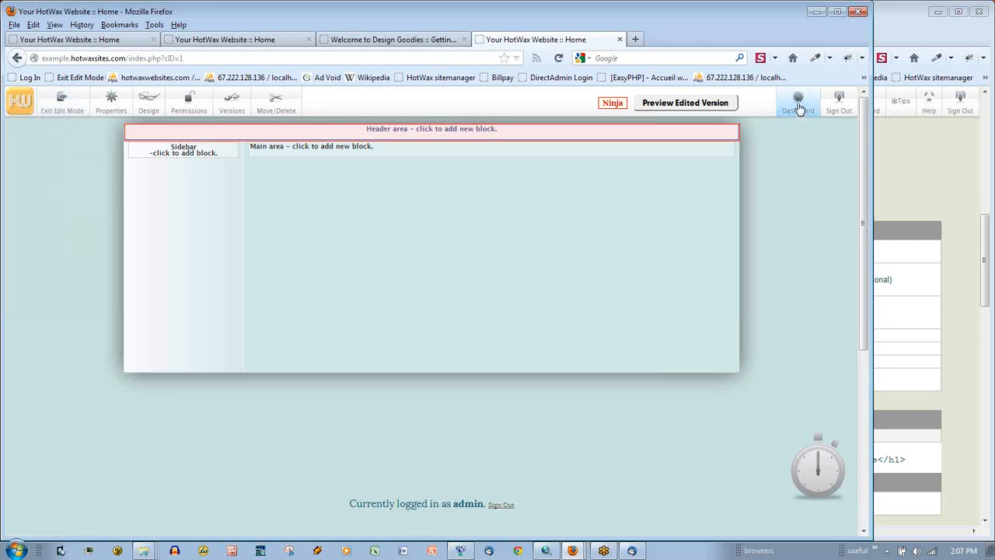
pyautogui.moveTo(799, 100); pyautogui.dragTo(667, 36)
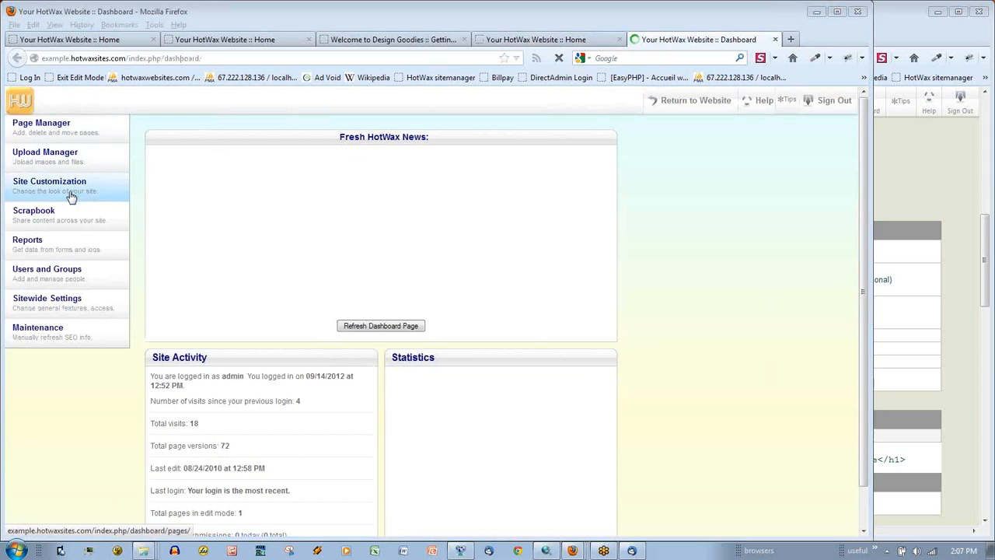
pyautogui.click(71, 196)
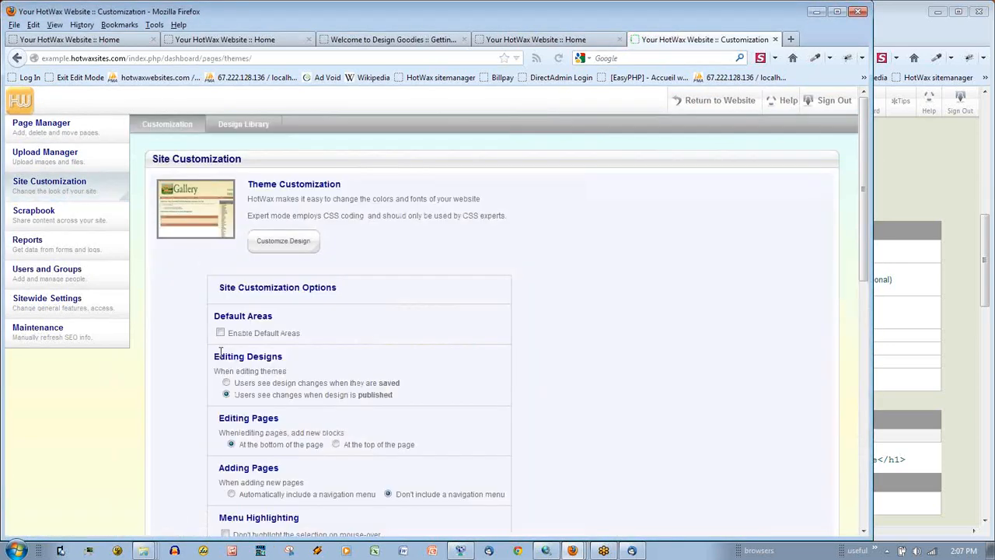
# - Enable default areas for the site, using the Header Area (Masthead) and Page Bottom defaults
pyautogui.click(220, 333)
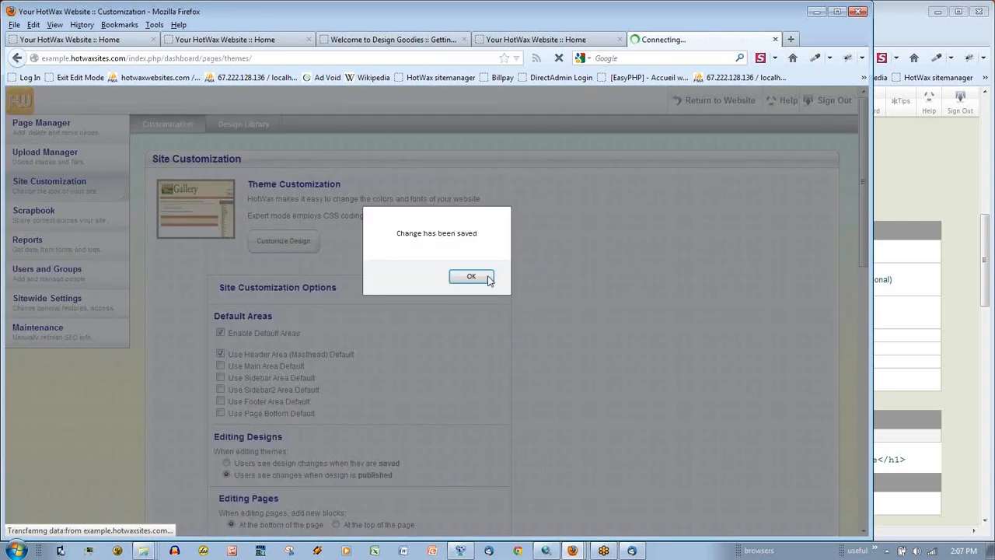
pyautogui.click(471, 276)
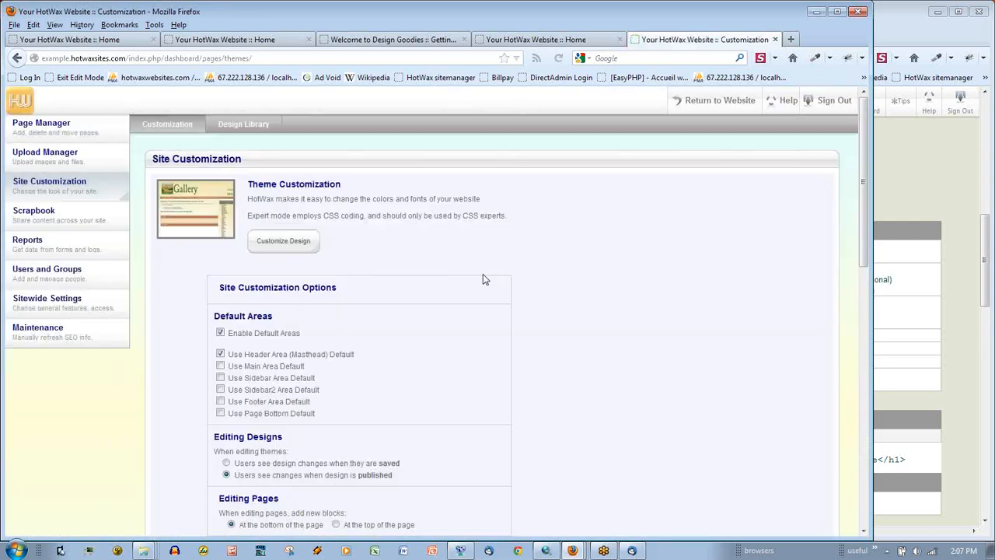
pyautogui.click(222, 414)
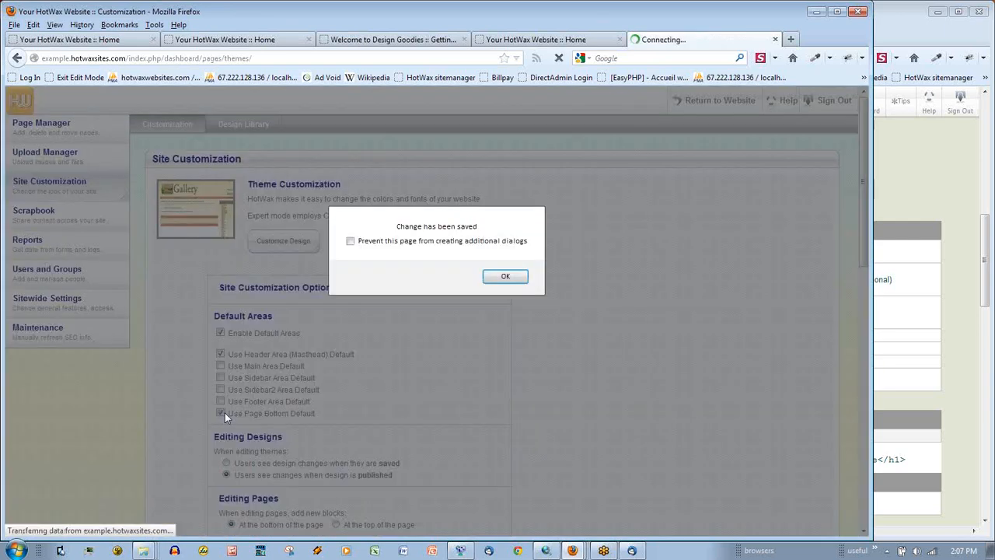
pyautogui.click(505, 278)
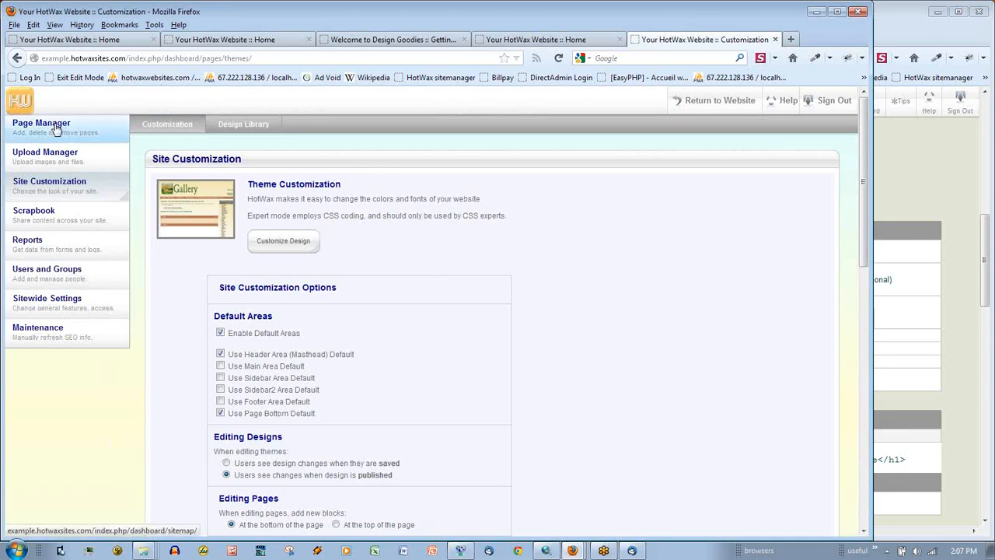
# - Reload the home page in edit mode and start an EZ Content block in the Default Header (Masthead) area
pyautogui.click(561, 40)
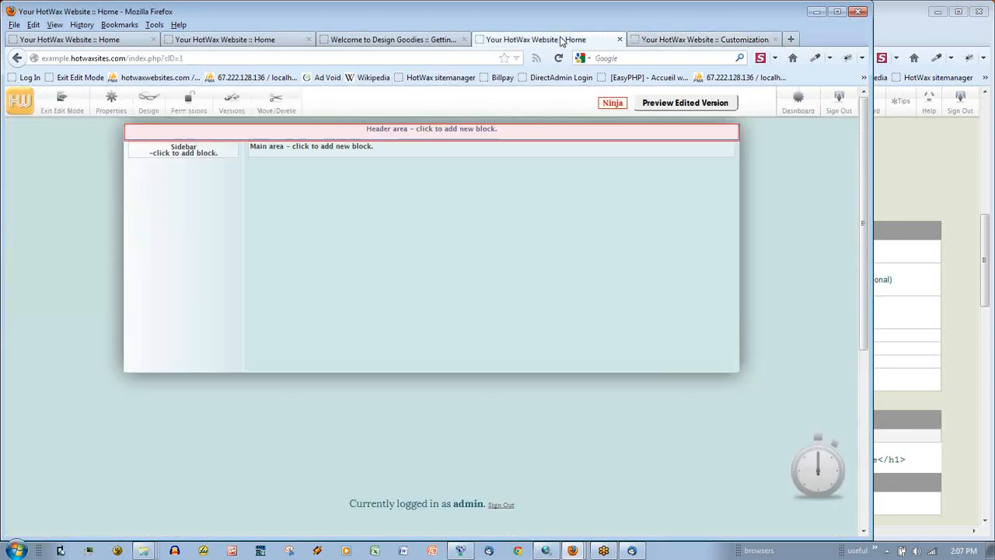
pyautogui.click(61, 104)
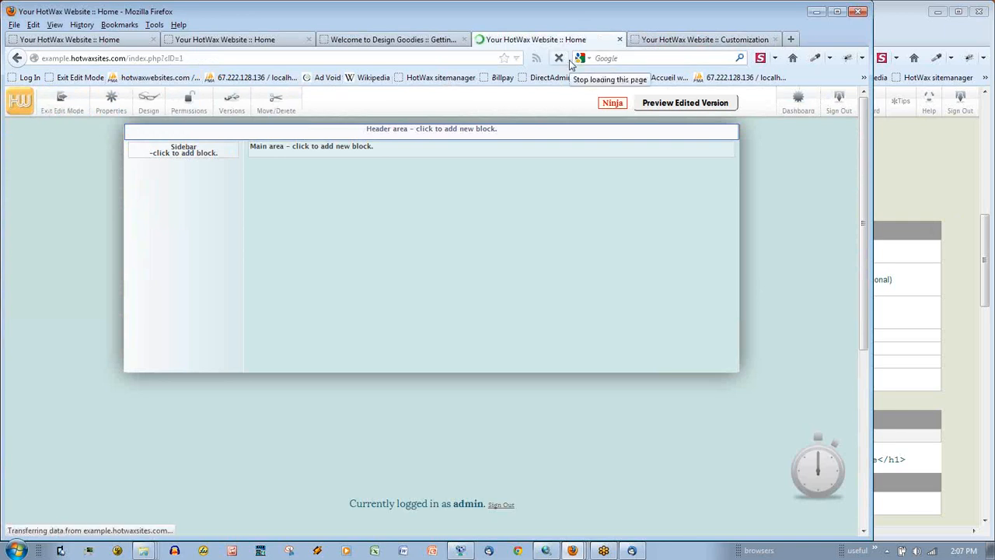
pyautogui.click(470, 137)
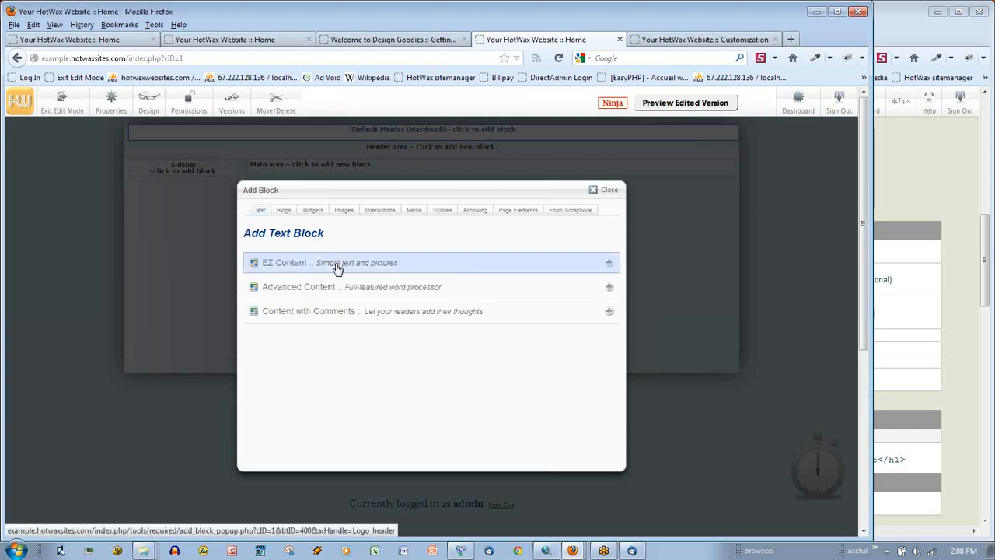
pyautogui.click(336, 266)
# - Copy the formatted masthead text "HotWax CMS Challenge" from the setup instructions and paste it into the new content block
pyautogui.click(966, 269)
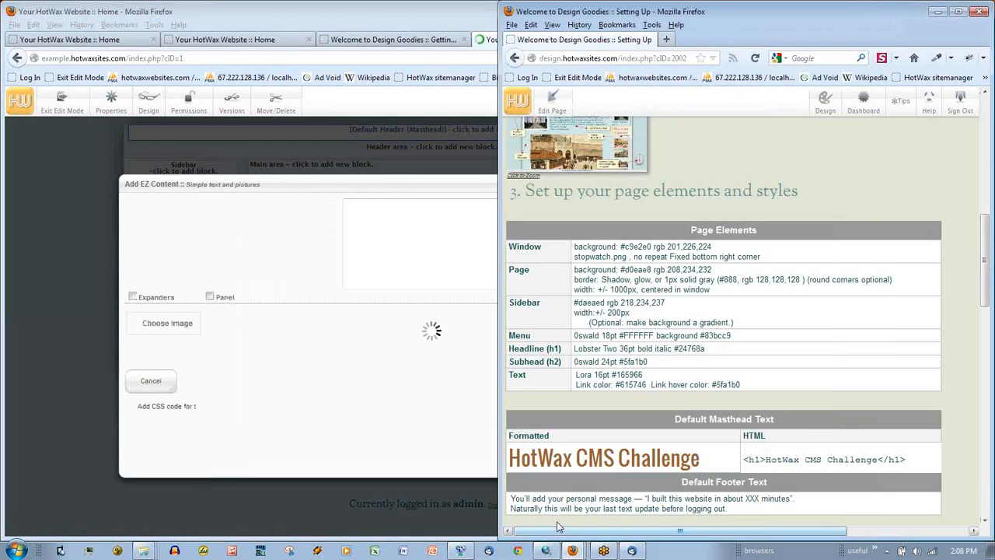
pyautogui.moveTo(700, 458); pyautogui.dragTo(510, 459)
pyautogui.hotkey('ctrl', 'c')
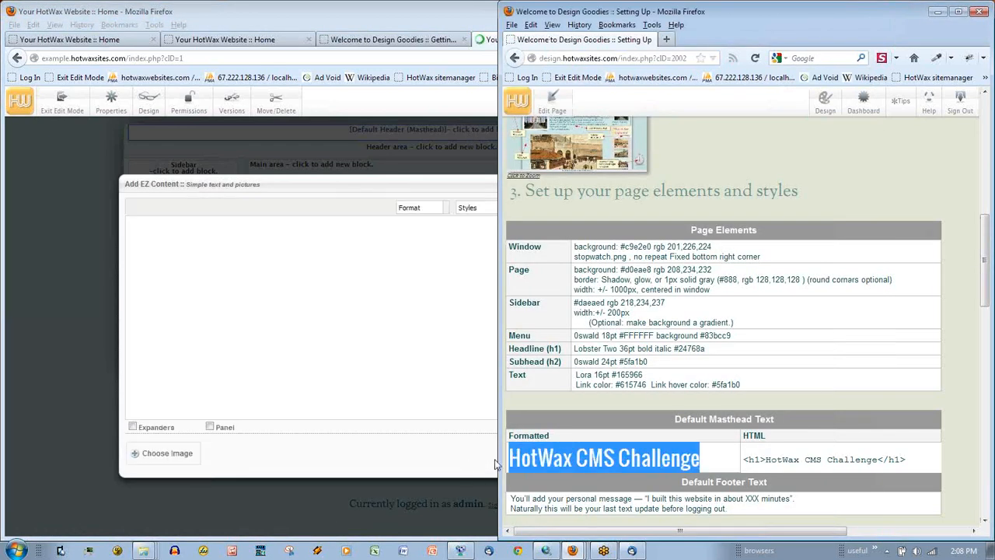
pyautogui.click(402, 288)
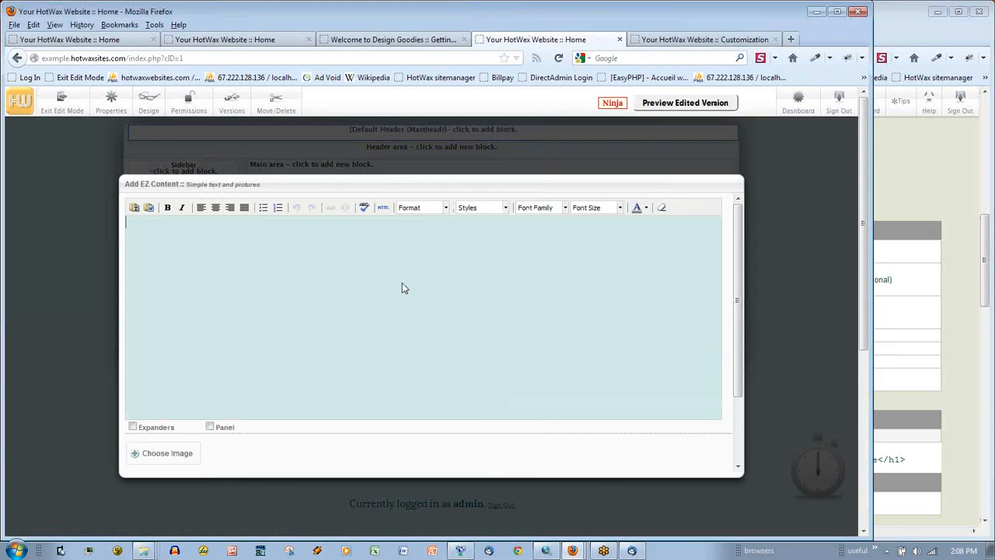
pyautogui.hotkey('ctrl', 'v')
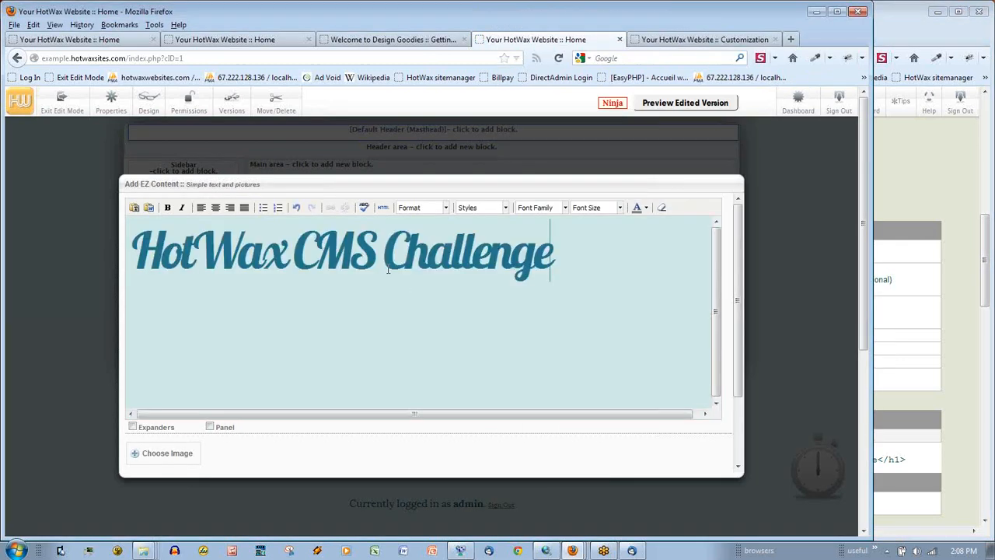
# - Center the masthead heading and add the block to the page
pyautogui.click(216, 207)
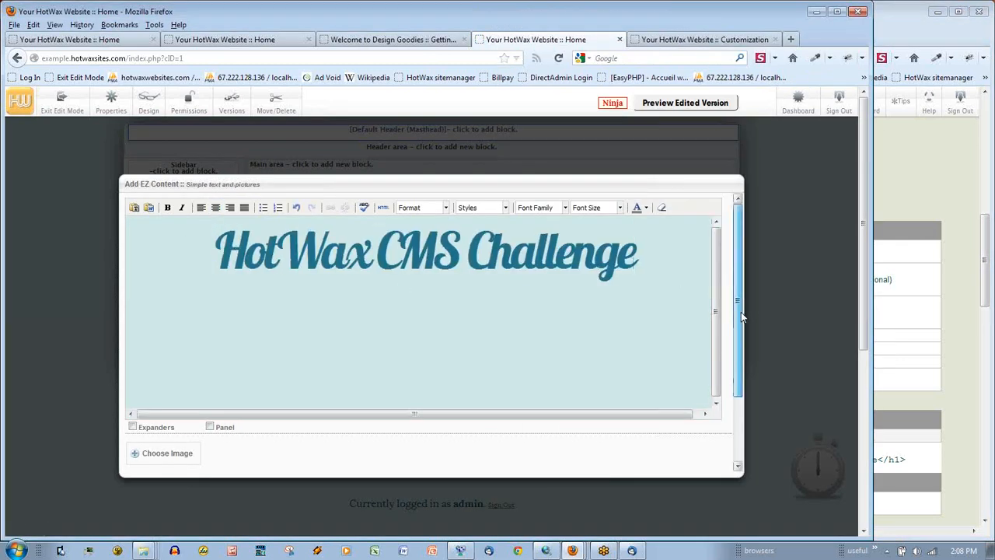
pyautogui.moveTo(740, 314); pyautogui.dragTo(738, 389)
pyautogui.click(694, 433)
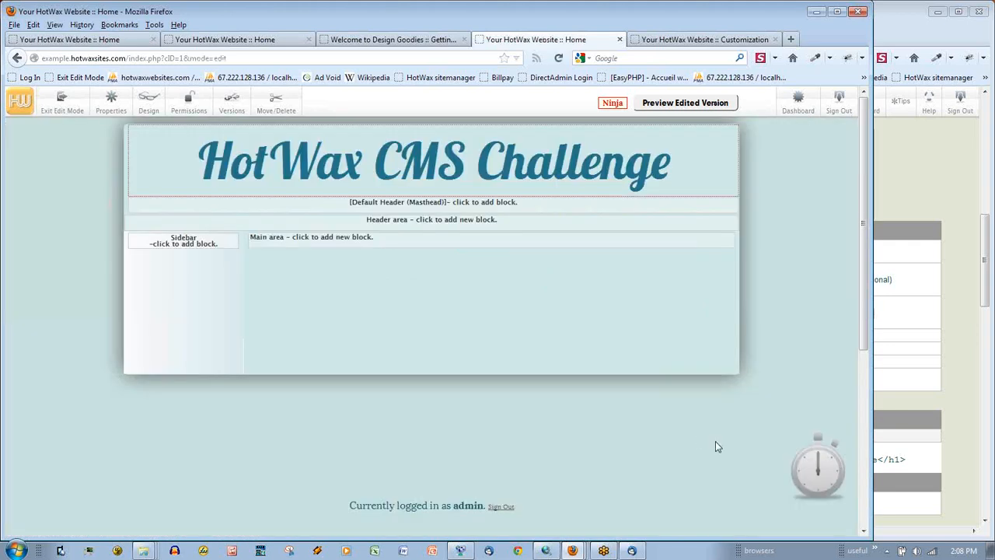
# - Add a left-aligned horizontal Navigation Menu block starting with the home page below the title in the default masthead area
pyautogui.click(448, 204)
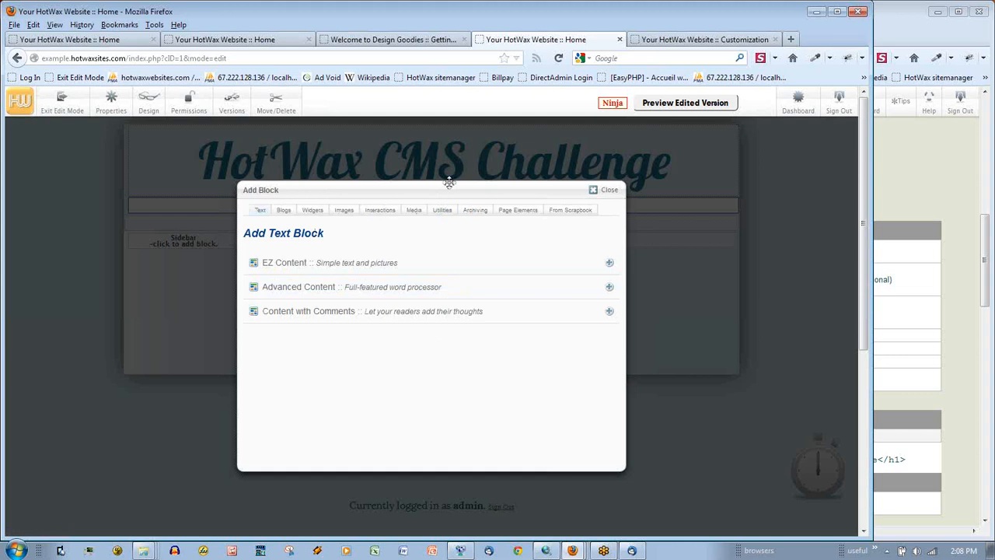
pyautogui.click(520, 211)
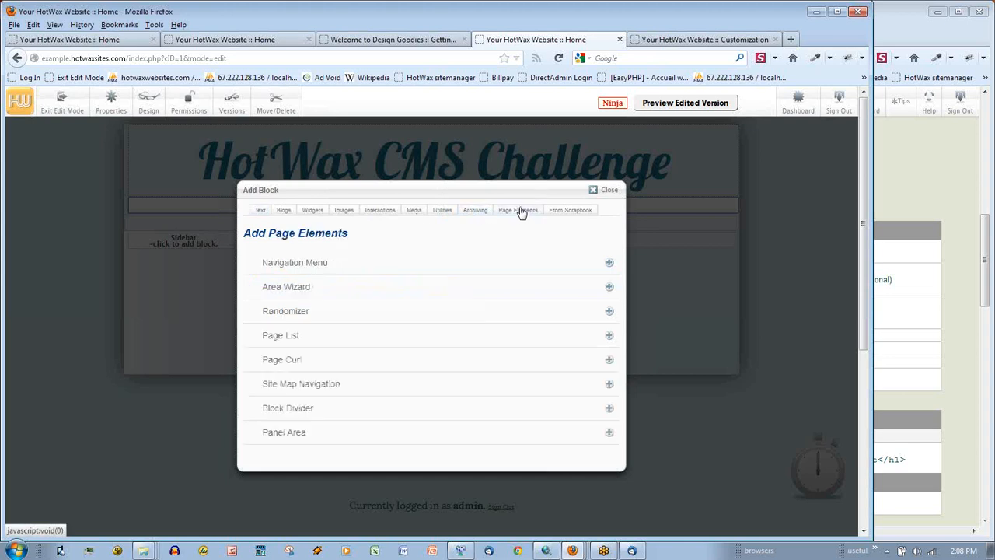
pyautogui.click(326, 265)
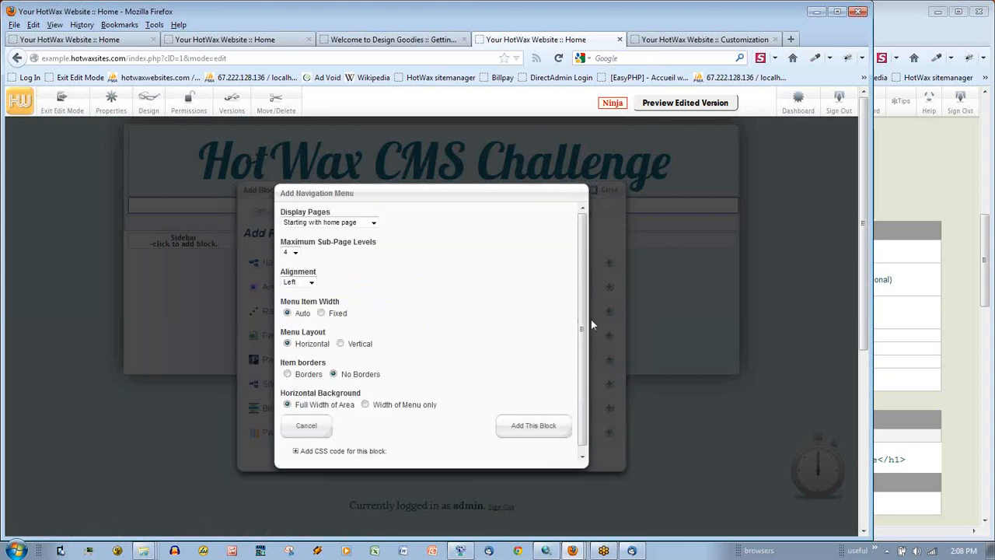
pyautogui.scroll(-1, 584, 329)
pyautogui.click(533, 425)
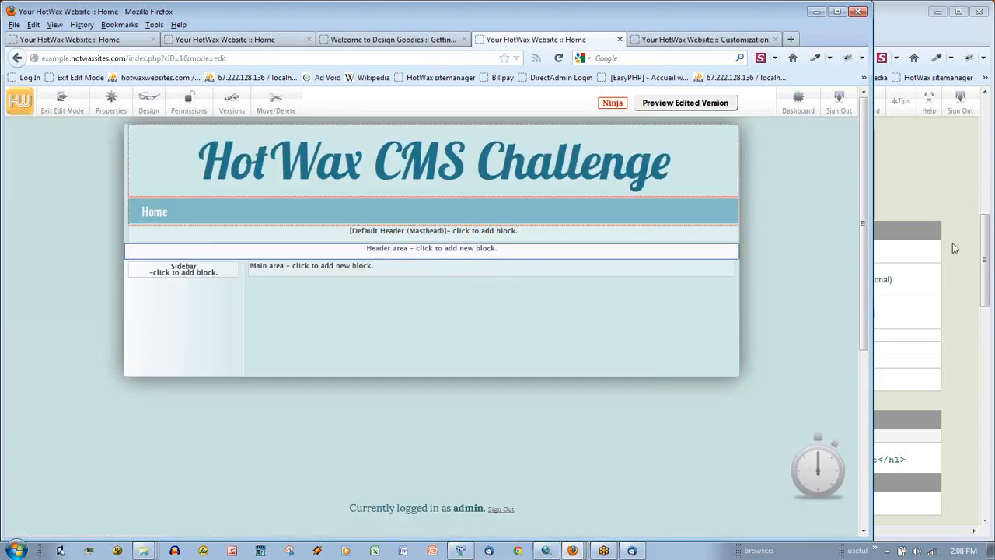
# - Reveal the extra copy in the setup instructions and select the formatted text from "Flush and hang." through the last Picture bullet
pyautogui.click(962, 272)
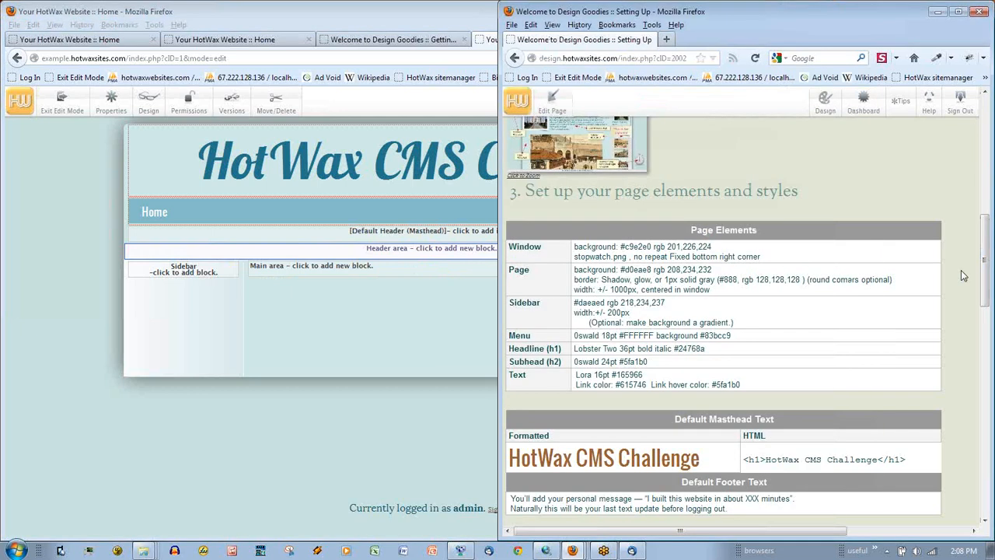
pyautogui.scroll(-8, 731, 291)
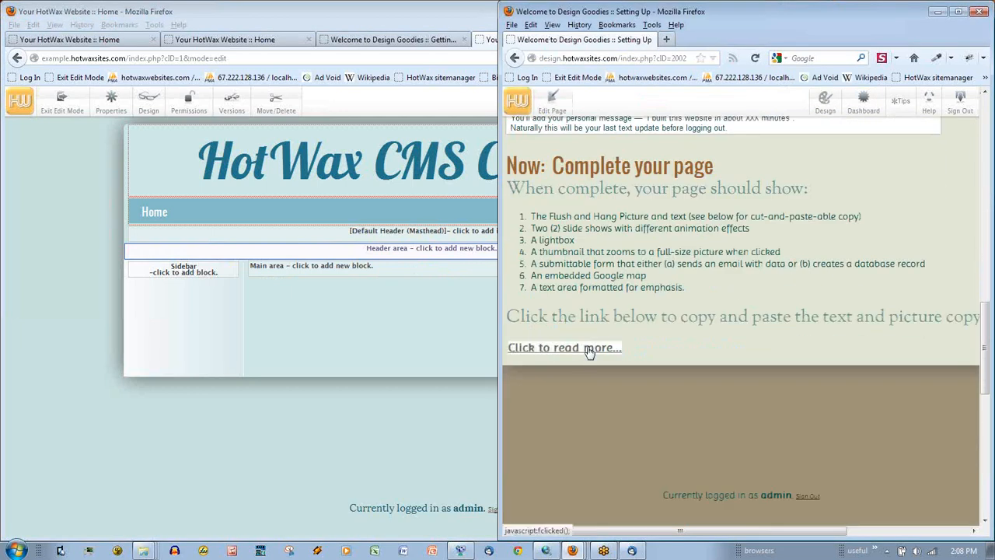
pyautogui.click(584, 348)
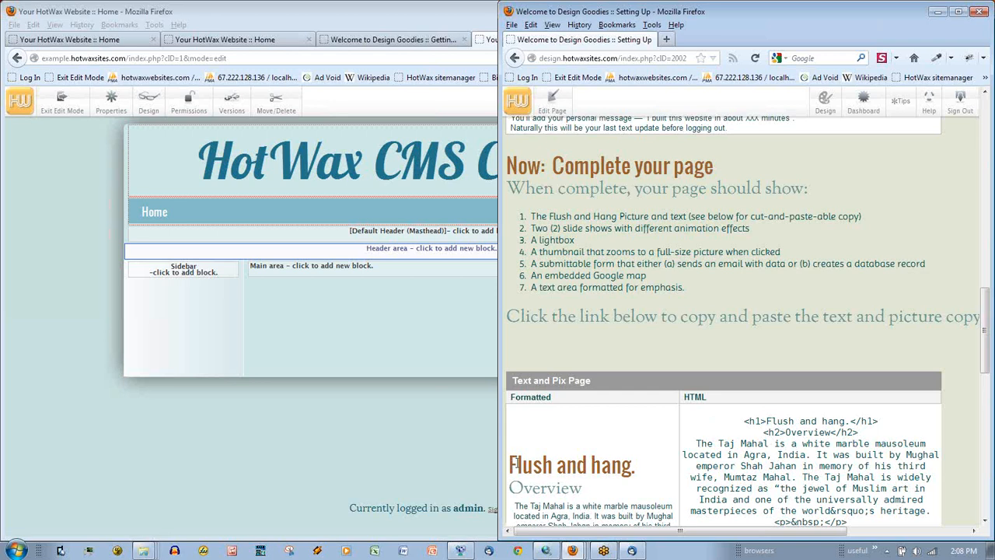
pyautogui.scroll(-4, 658, 441)
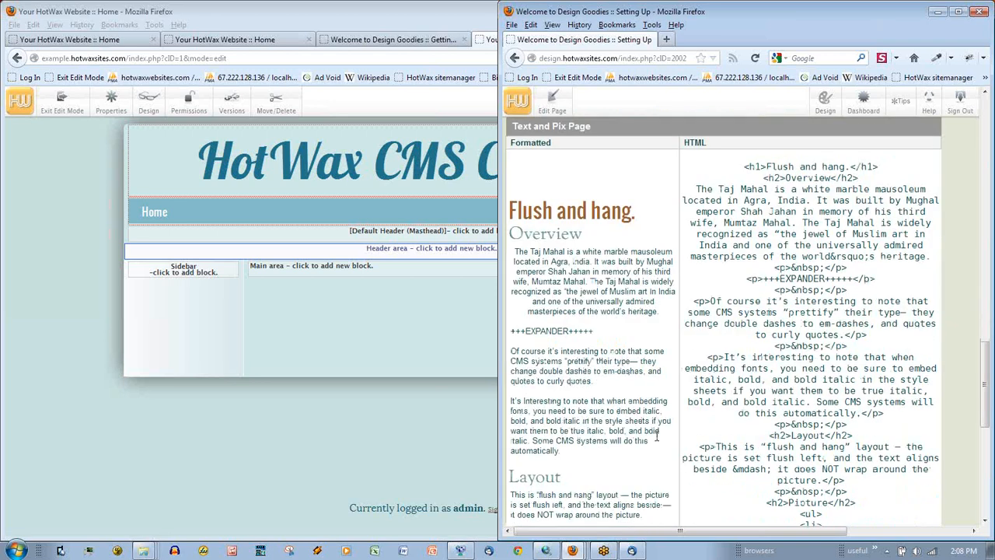
pyautogui.scroll(-3, 662, 428)
pyautogui.keyDown('shift'); pyautogui.click(653, 424); pyautogui.keyUp('shift')
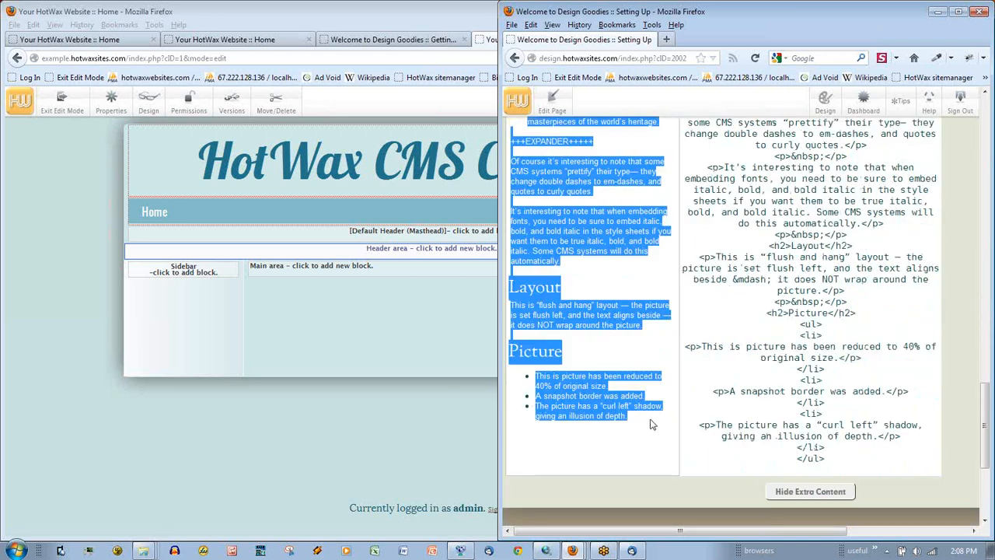
# - Start an EZ Content block in the home page's Main area and paste the formatted "Flush and hang." text into it
pyautogui.click(353, 321)
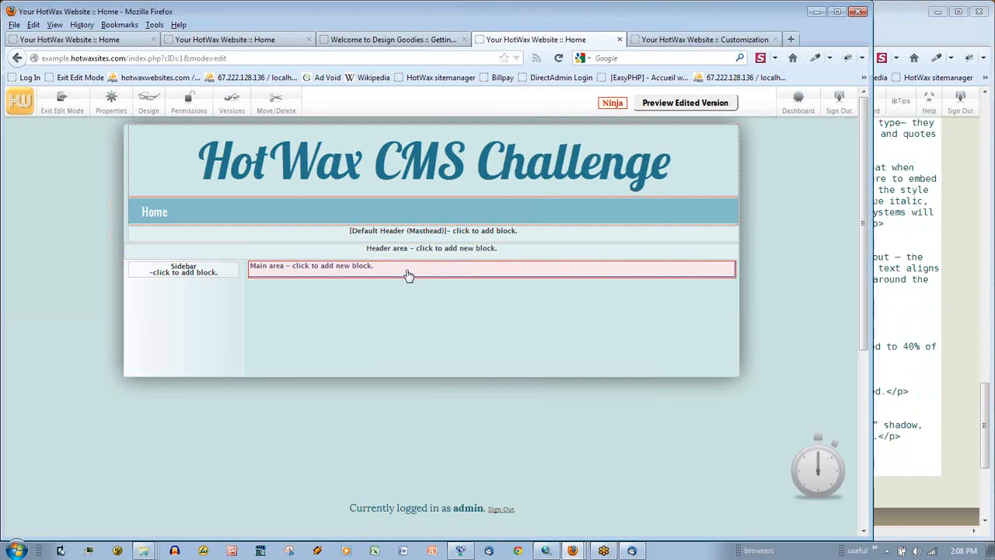
pyautogui.click(407, 275)
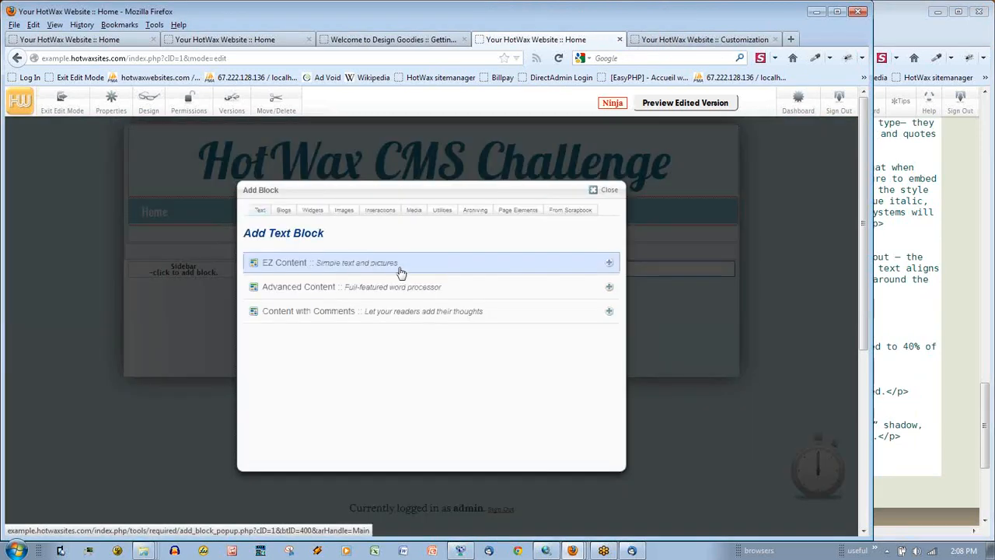
pyautogui.click(309, 271)
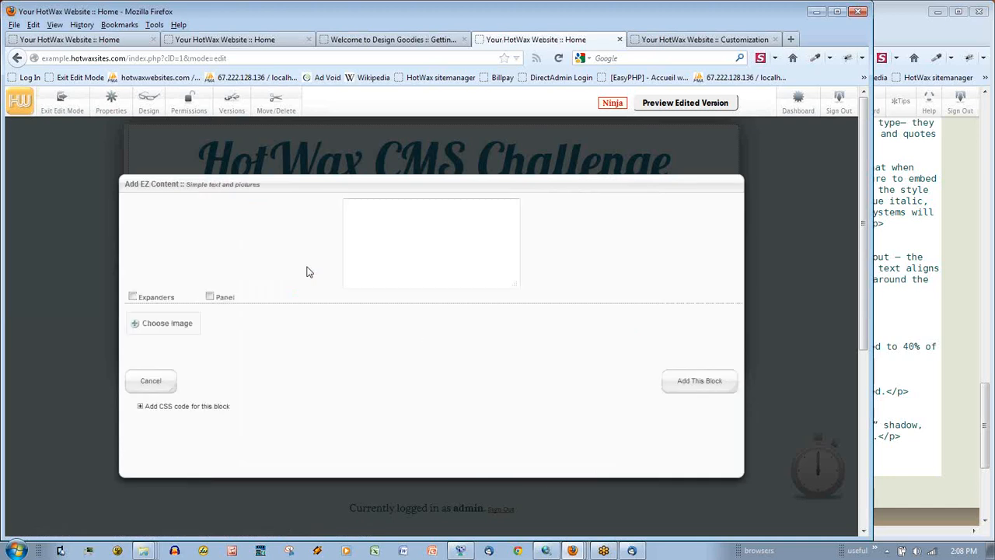
pyautogui.hotkey('ctrl', 'v')
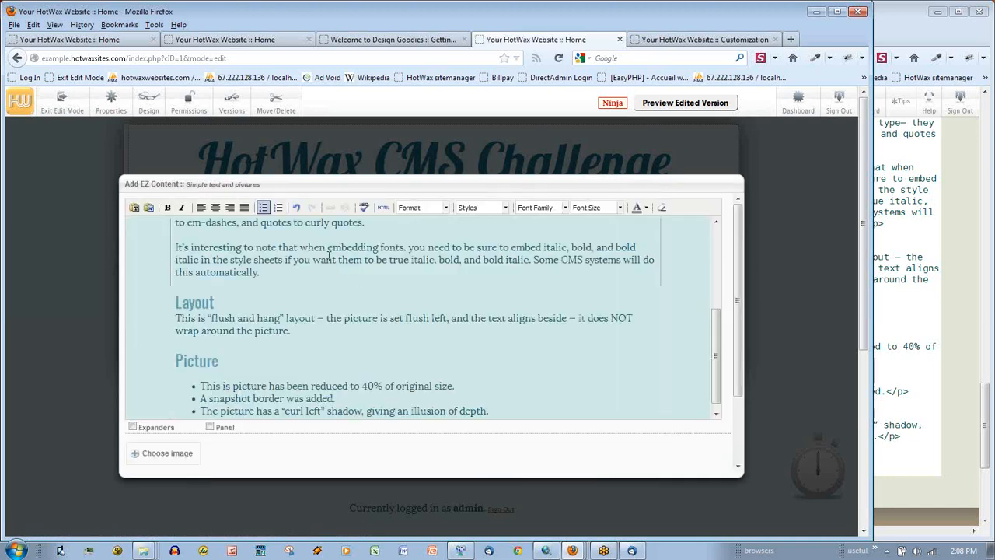
# - Append the test text "adfd asdfsafd asdfasdf" to the "Flush and hang." headline and "adsf asdf asdf" to the Overview subhead
pyautogui.scroll(5, 327, 284)
pyautogui.click(359, 245)
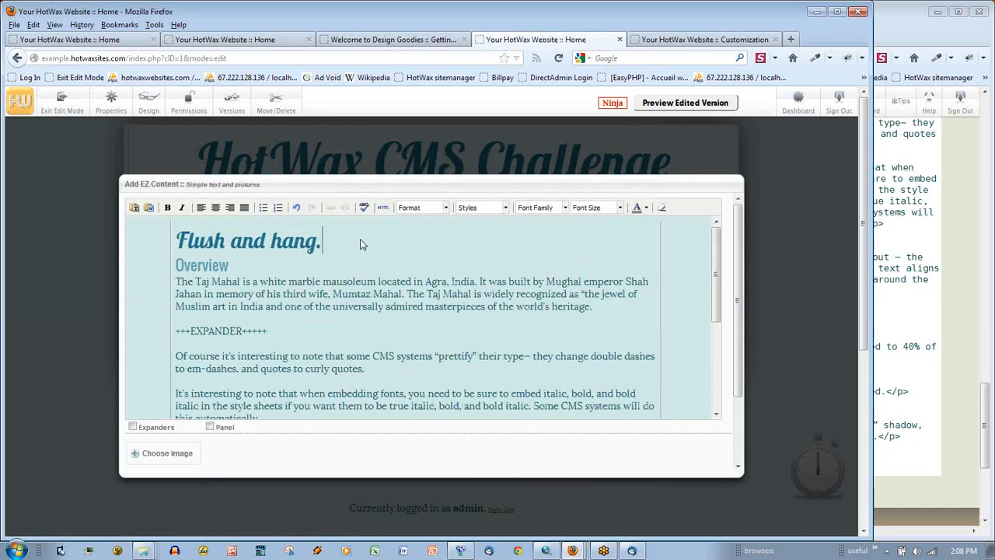
pyautogui.write('adfd asdfsafd asdfasdf')
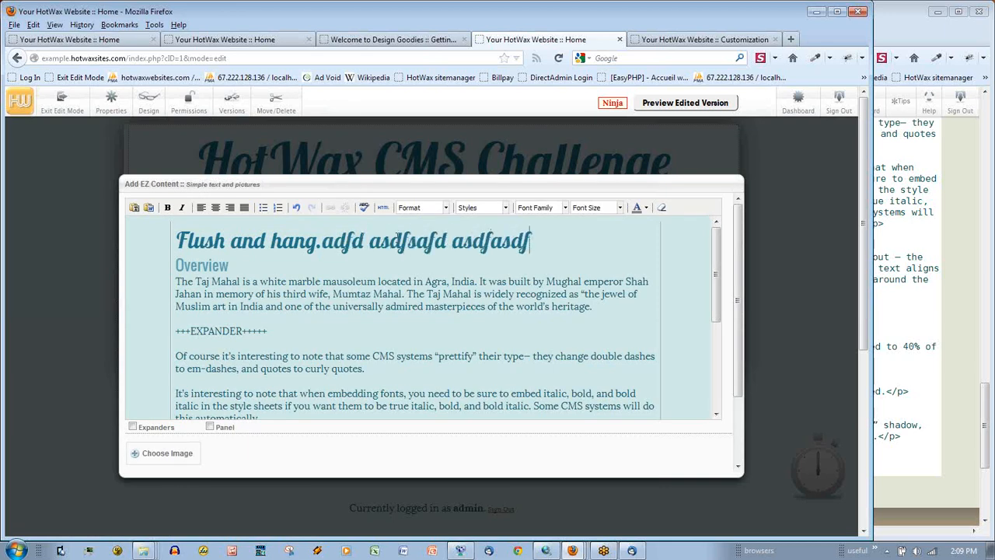
pyautogui.click(284, 268)
pyautogui.write('adsf asdf asdf')
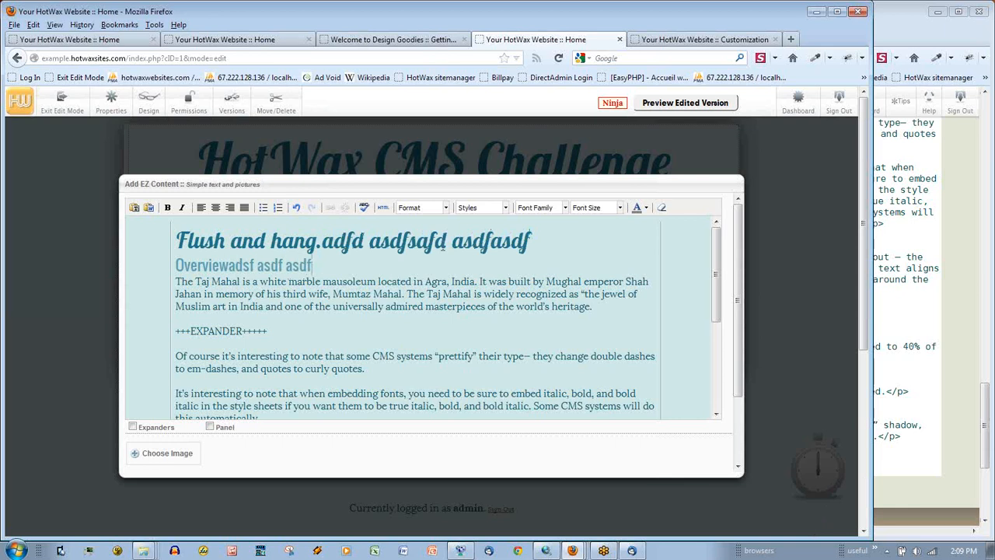
# - Add the test text "asd fasdf asf" after the Overview subhead's text in a decorative script font
pyautogui.click(536, 209)
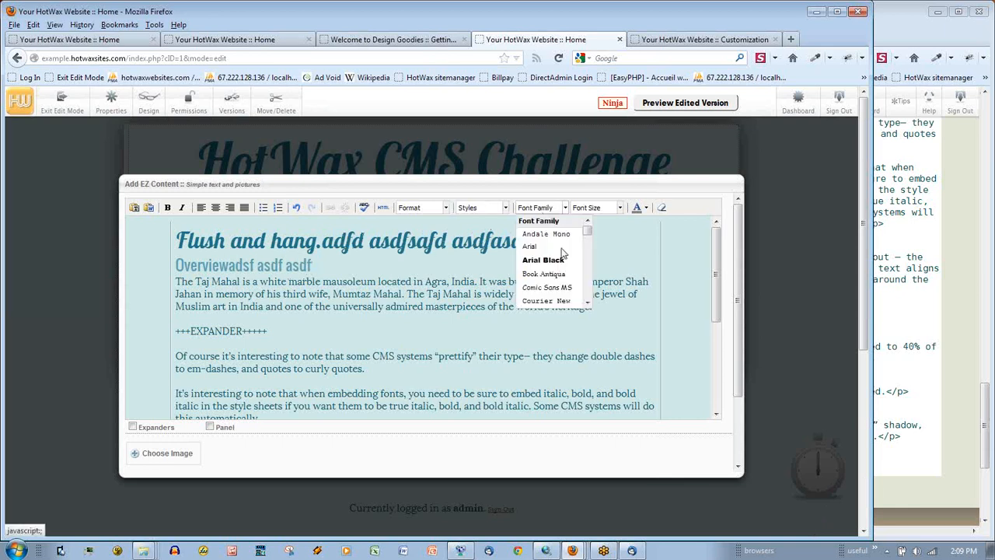
pyautogui.scroll(-5, 562, 264)
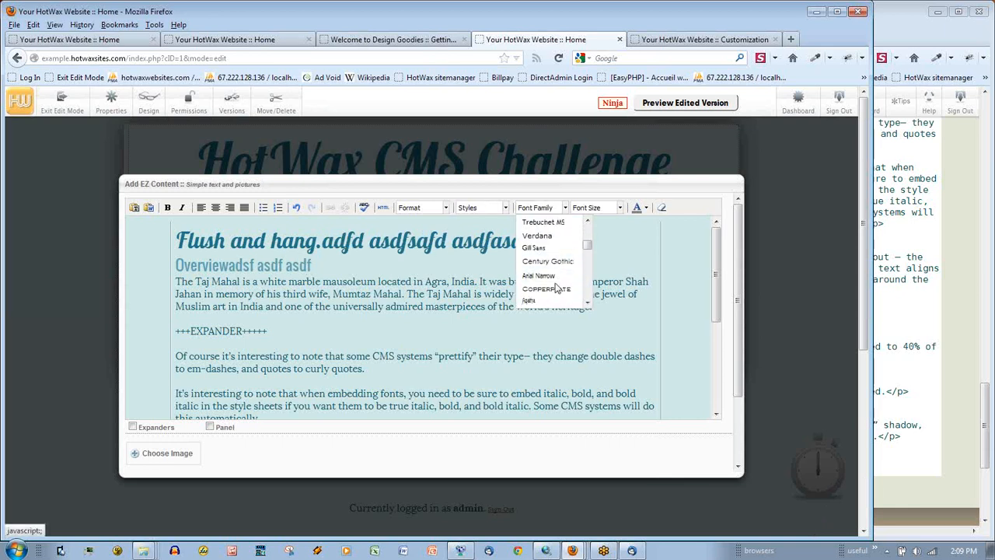
pyautogui.scroll(-2, 549, 273)
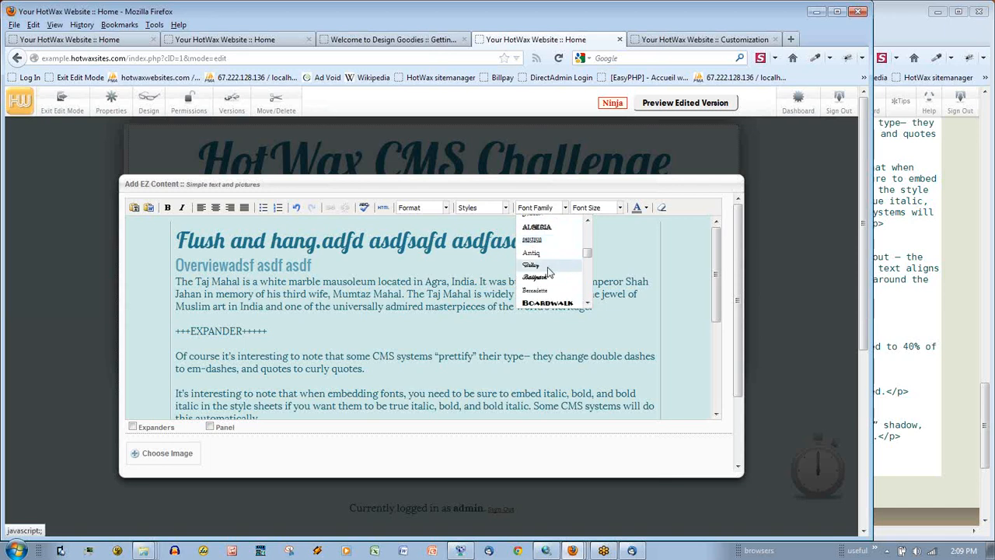
pyautogui.click(541, 282)
pyautogui.write('asd fasdf asf')
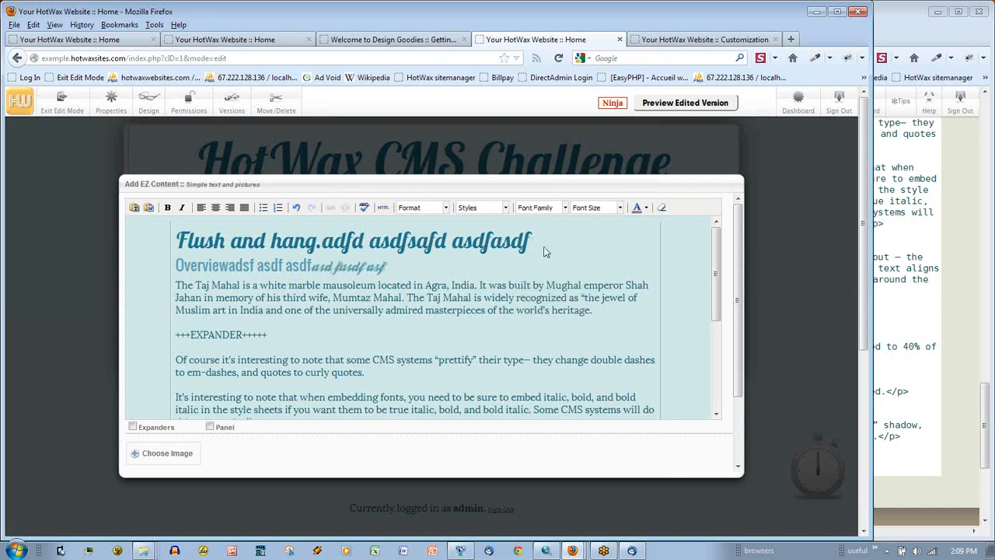
# - Delete the test text following "Flush and hang" in the headline and "Overview" in the subhead
pyautogui.moveTo(532, 242); pyautogui.dragTo(320, 247)
pyautogui.press('Delete')
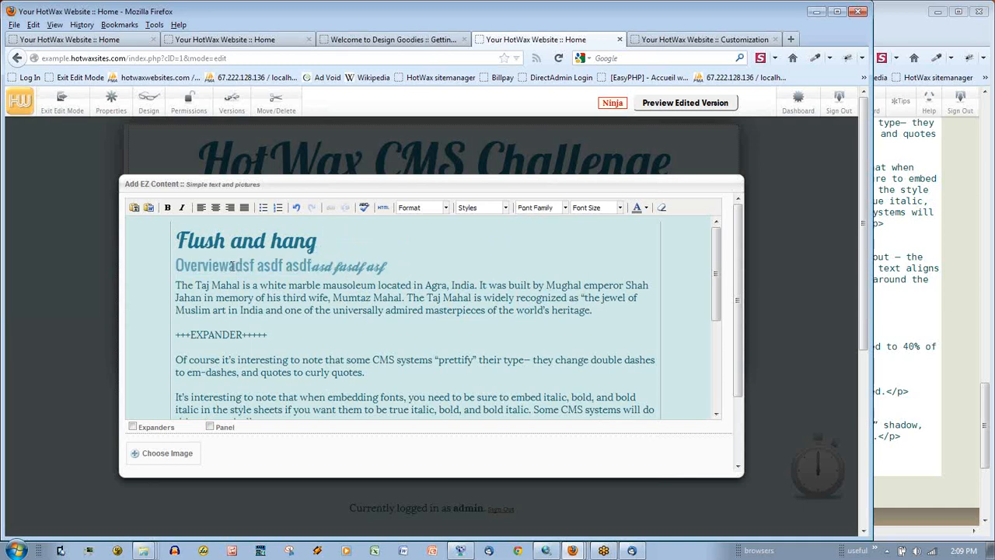
pyautogui.moveTo(231, 266); pyautogui.dragTo(404, 267)
pyautogui.press('Delete')
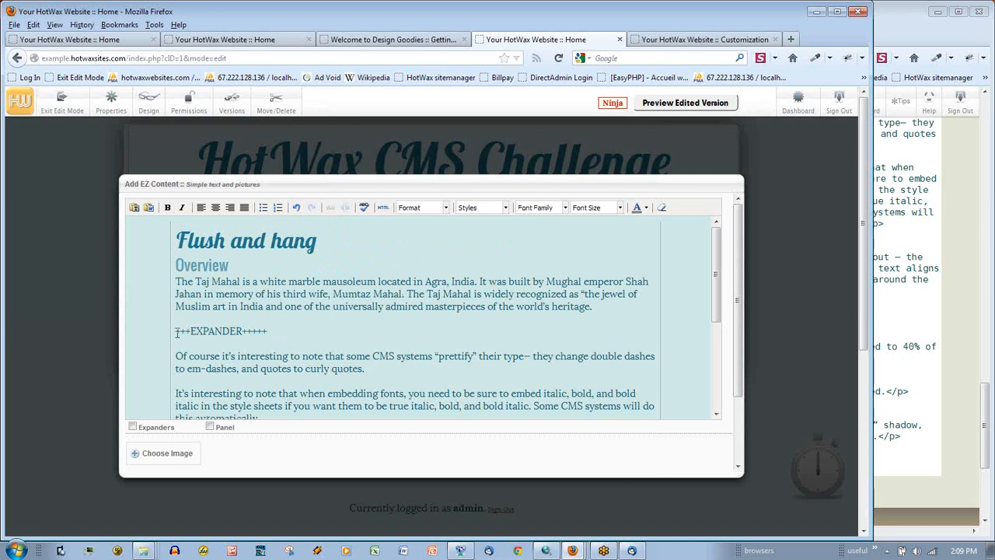
# - Replace the "+++EXPANDER+++++" placeholder with the !click "Click to Read More" expander
pyautogui.moveTo(176, 332); pyautogui.dragTo(264, 333)
pyautogui.press('Delete')
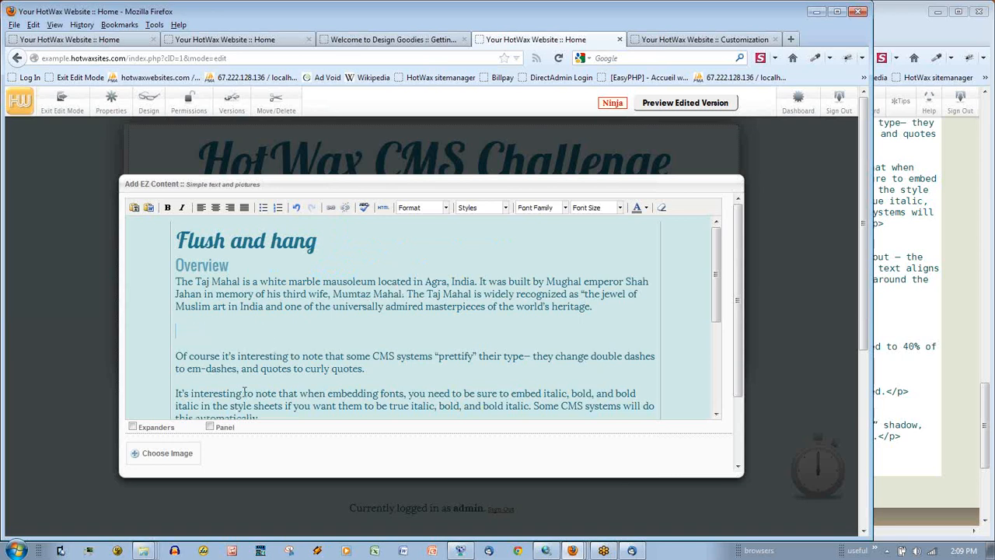
pyautogui.click(164, 429)
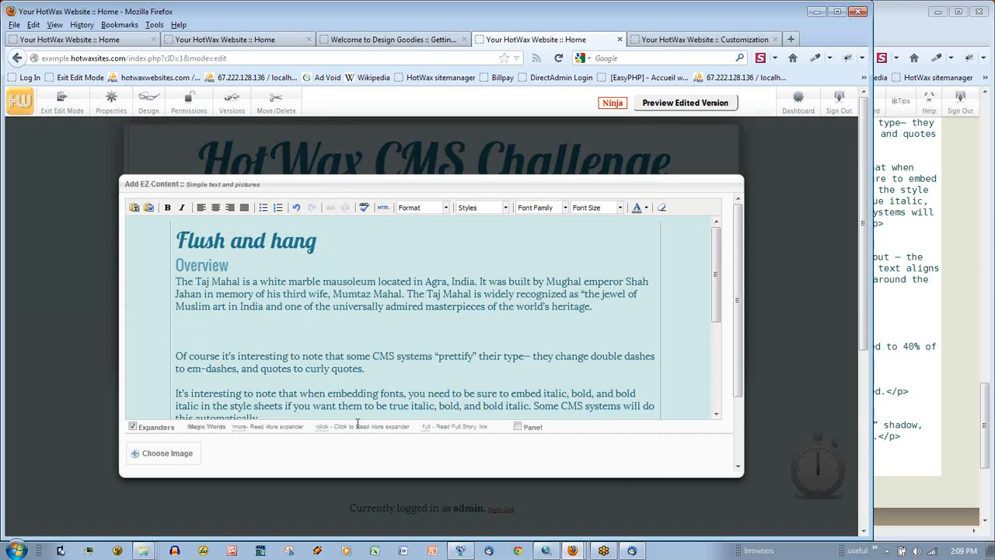
pyautogui.click(326, 426)
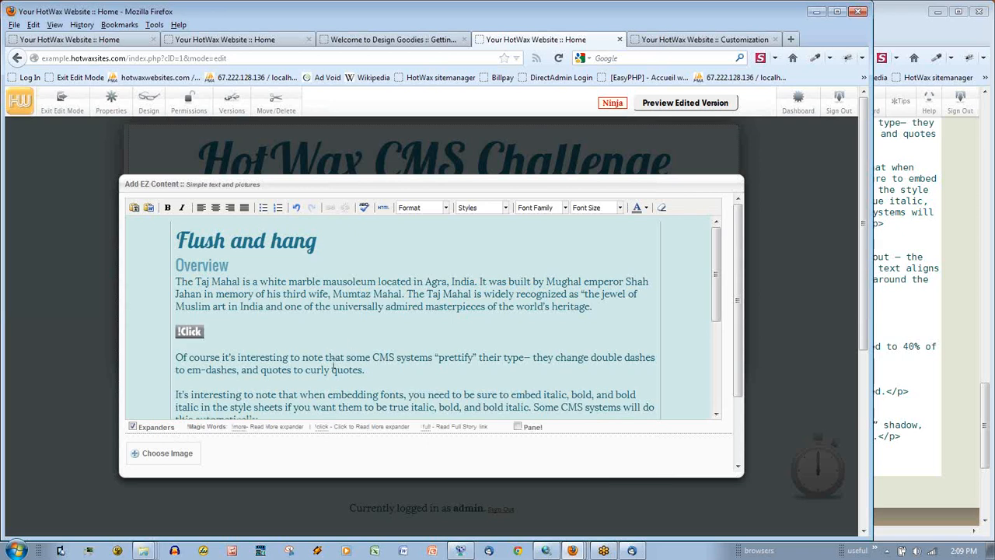
# - Choose taj.jpg from the File Manager as the content block's image
pyautogui.scroll(-2, 735, 295)
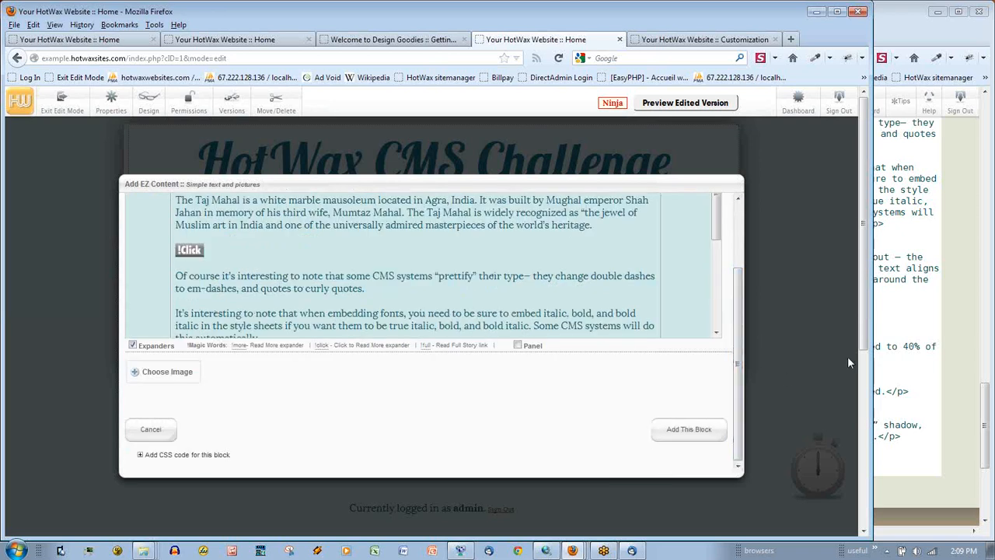
pyautogui.scroll(-3, 555, 274)
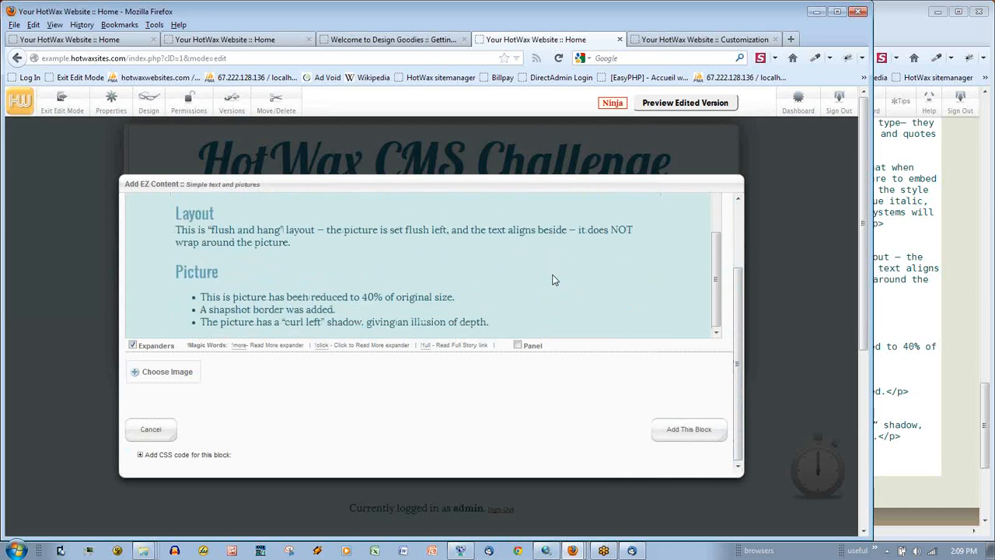
pyautogui.click(156, 375)
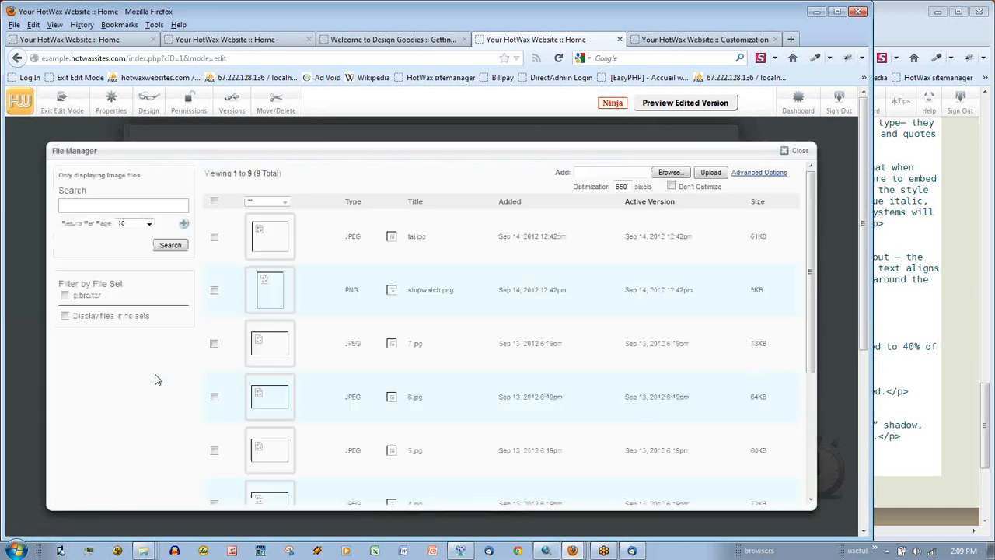
pyautogui.click(271, 235)
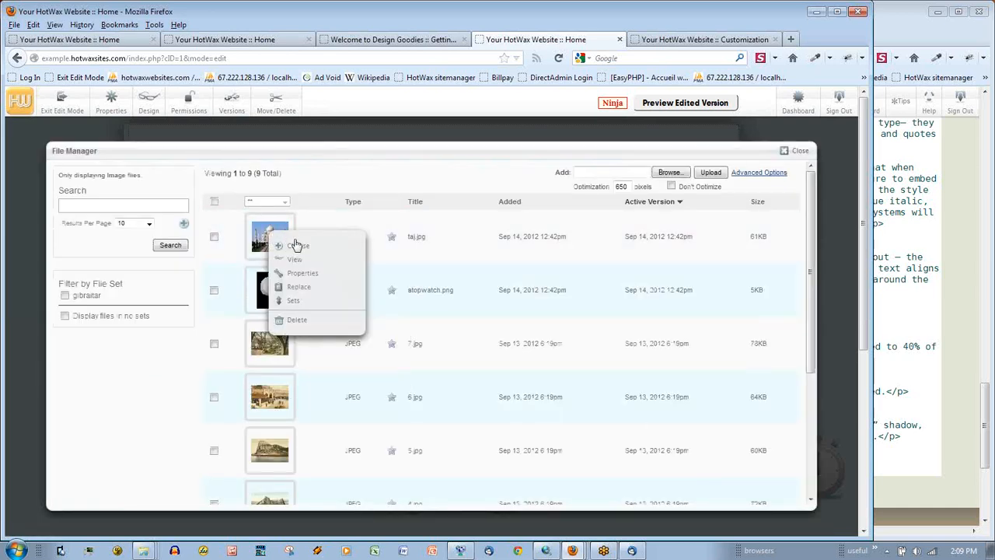
pyautogui.click(296, 246)
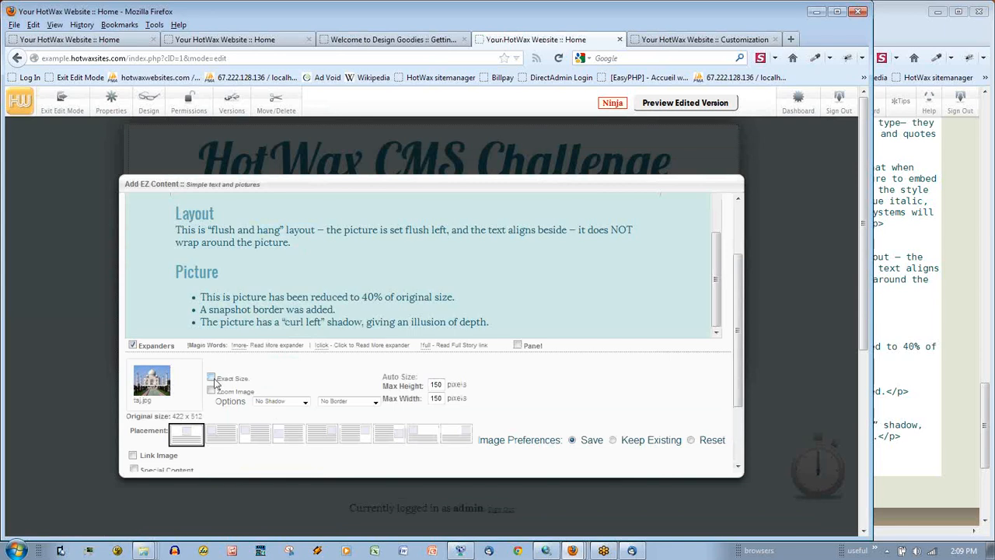
# - Give the Taj Mahal picture an exact size of 40%, Snapshot border, Curl Left shadow and flush-left hanging placement, and add the block
pyautogui.click(212, 378)
pyautogui.click(266, 379)
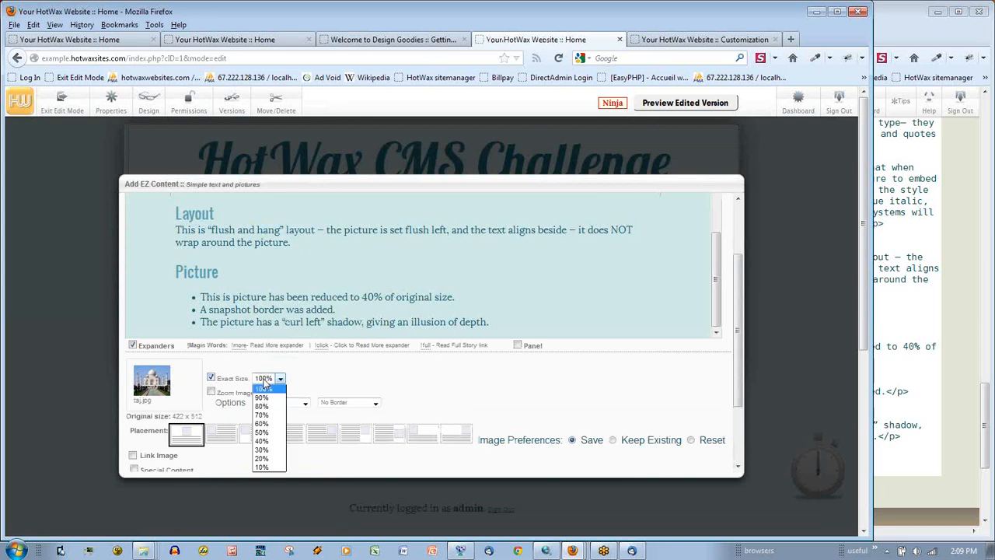
pyautogui.click(267, 442)
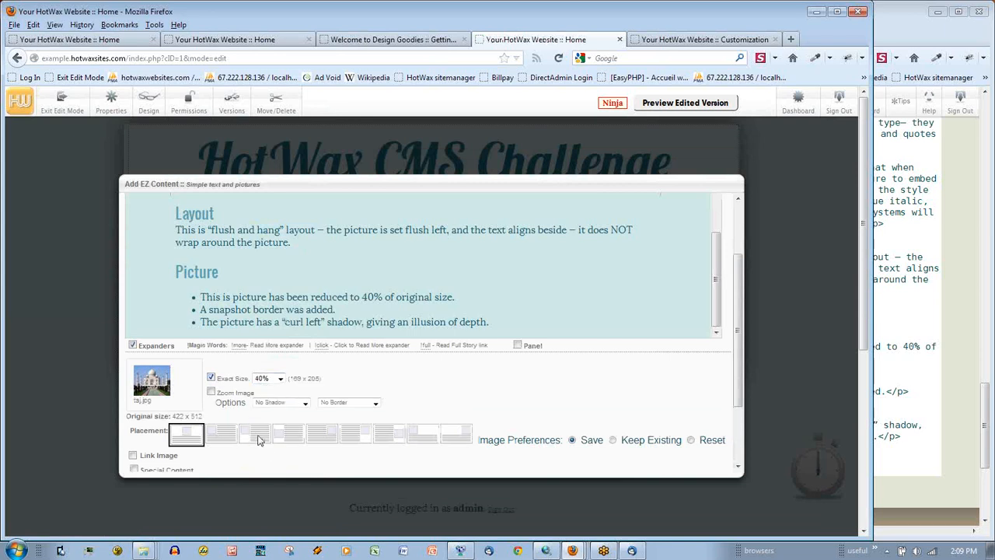
pyautogui.click(338, 403)
pyautogui.click(343, 433)
pyautogui.click(292, 402)
pyautogui.click(268, 441)
pyautogui.click(256, 433)
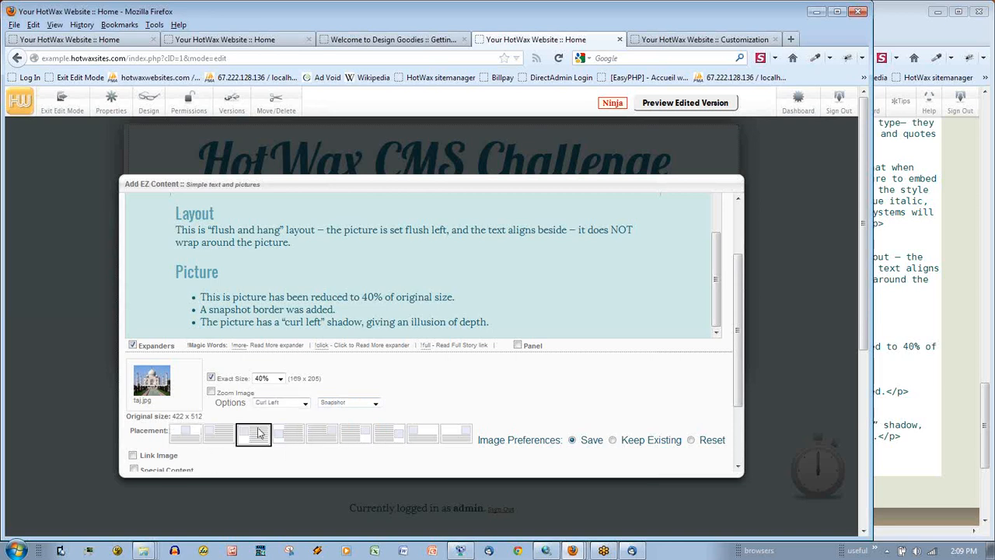
pyautogui.scroll(-2, 587, 405)
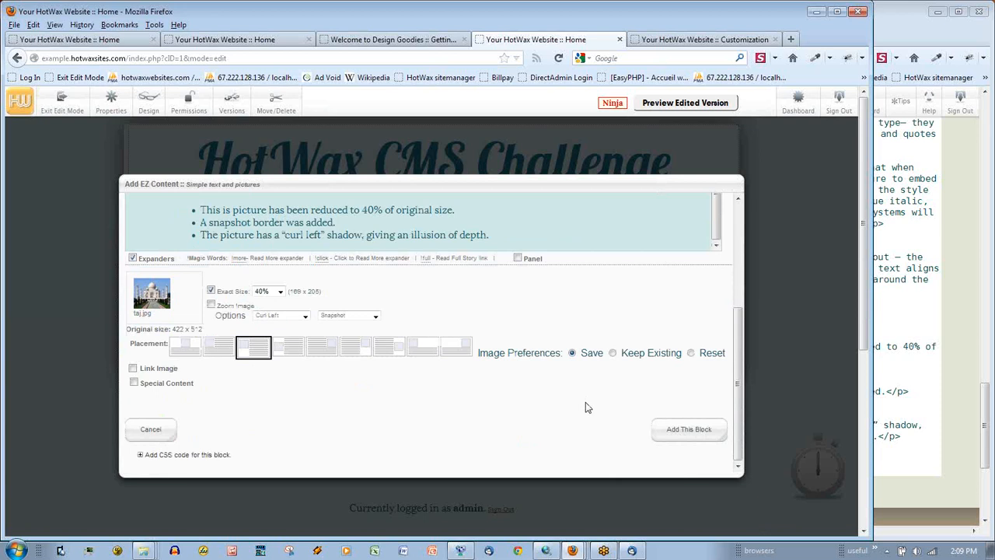
pyautogui.click(699, 437)
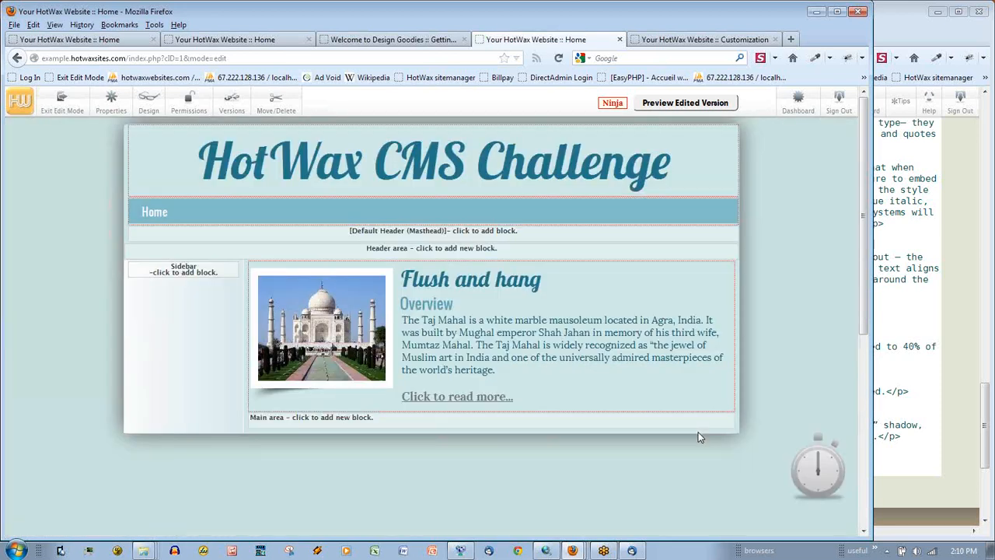
# - Add a Block Divider with a spacer size of 22 below the Flush and hang block in the Main area
pyautogui.click(575, 424)
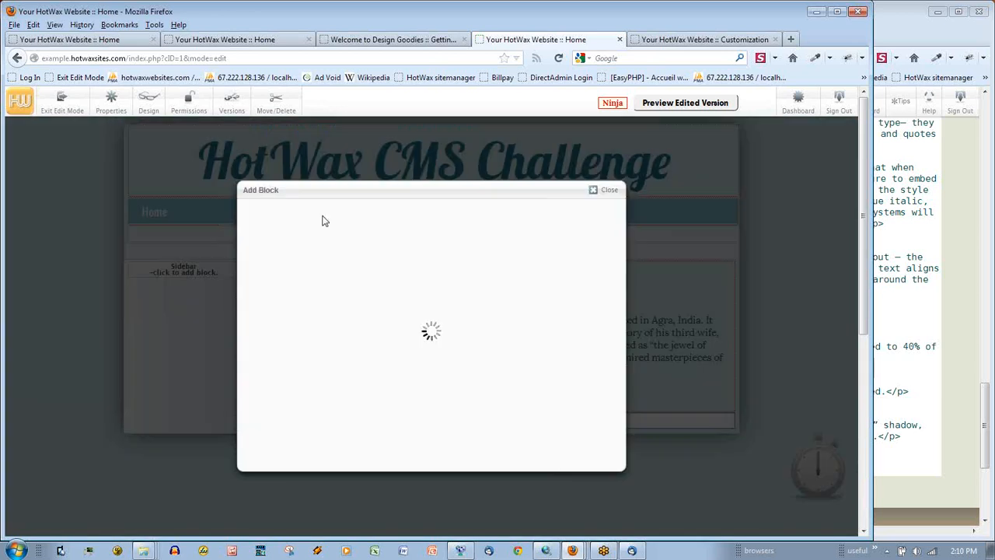
pyautogui.click(523, 211)
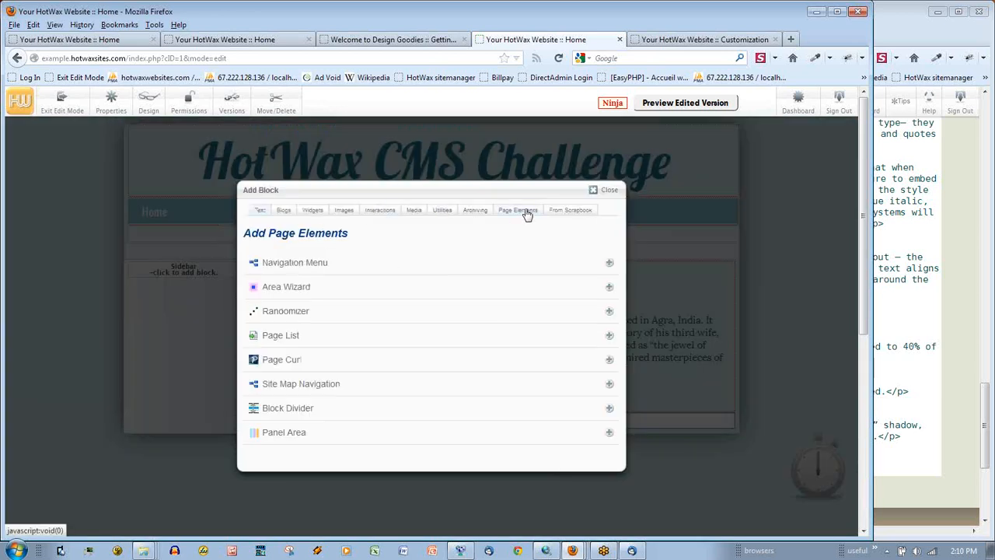
pyautogui.click(330, 420)
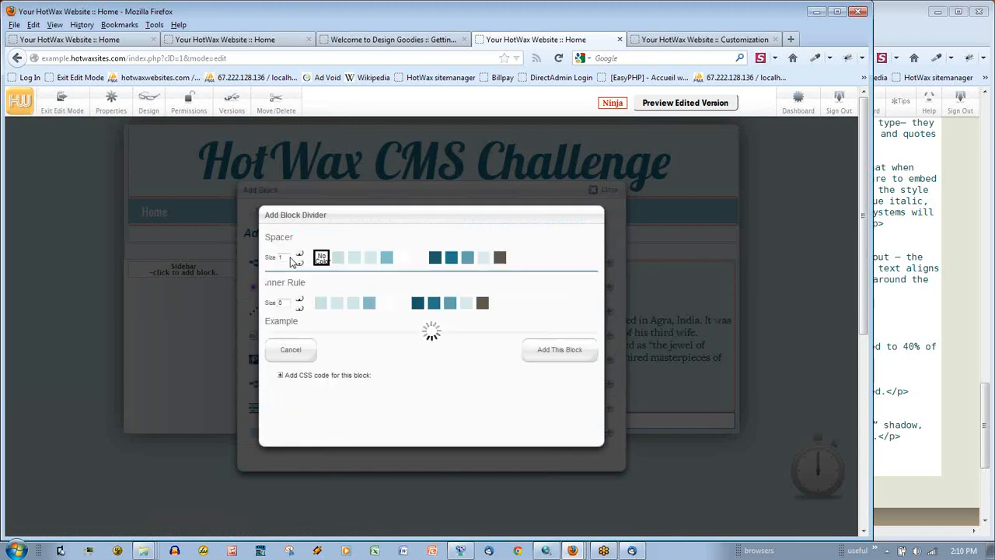
pyautogui.write('22')
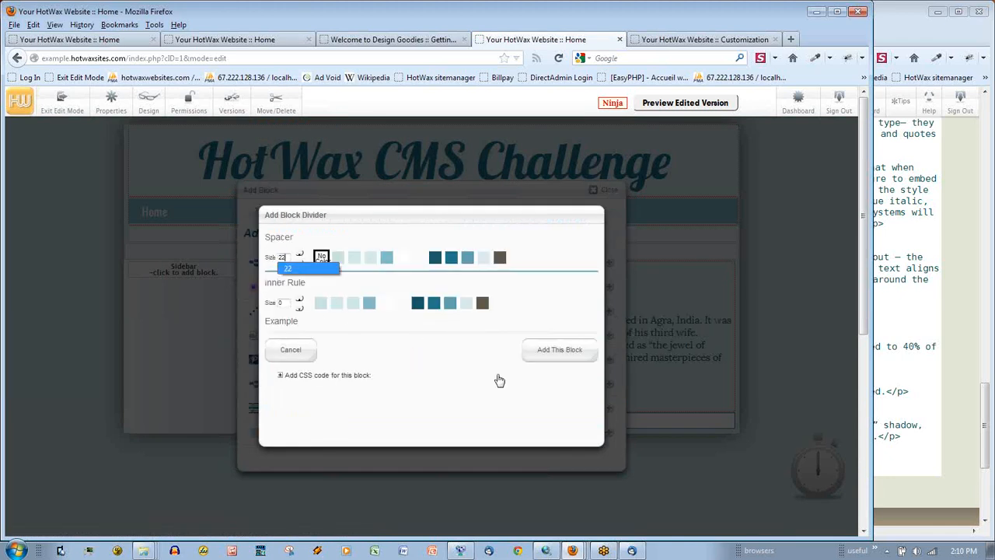
pyautogui.click(554, 355)
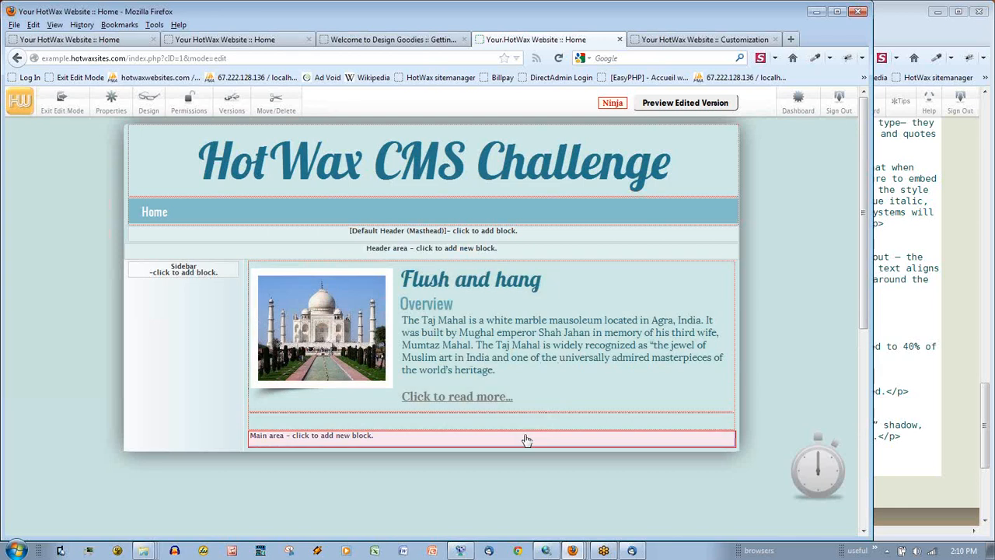
# - Add an EzSlider block below the divider in Static, thumbnails mode, using pictures from the gibraltar file set
pyautogui.click(526, 440)
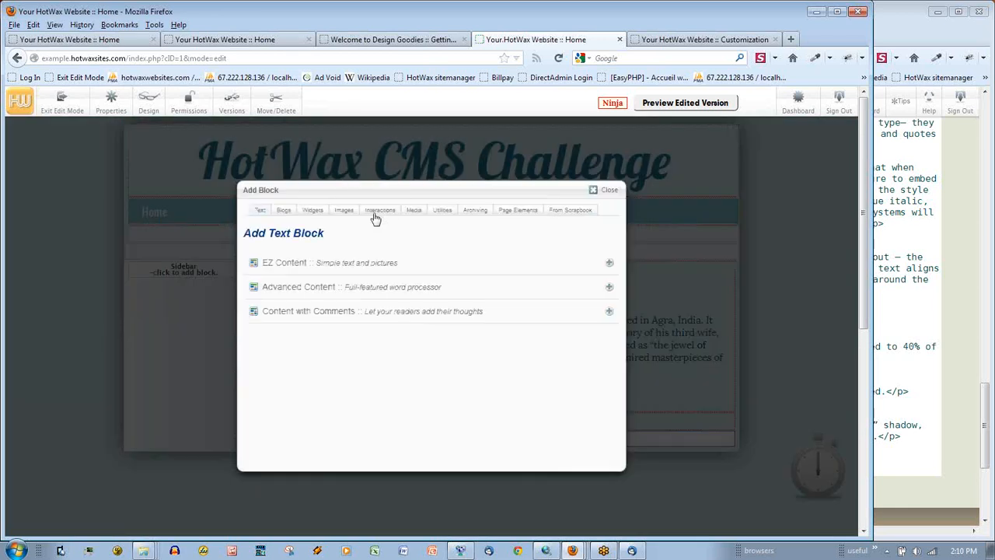
pyautogui.click(349, 210)
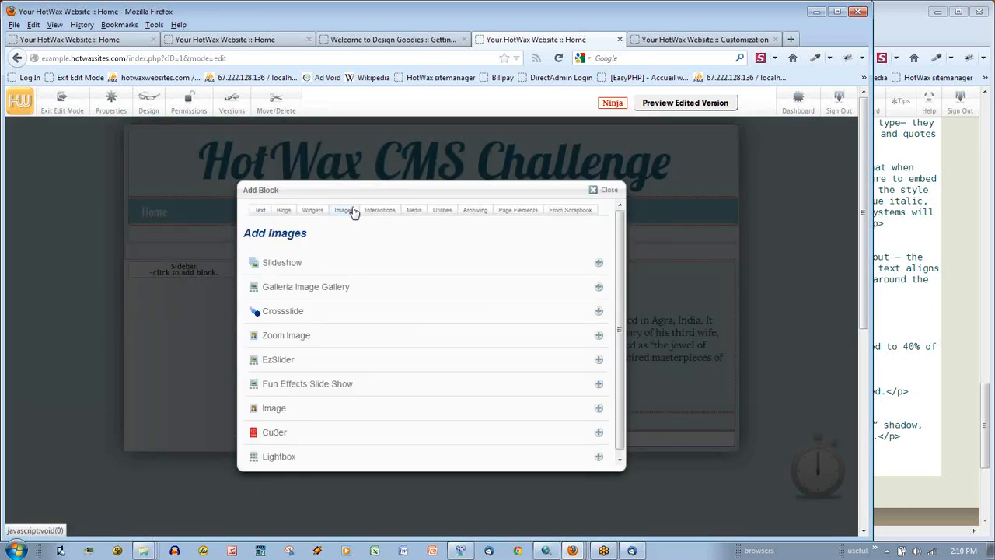
pyautogui.click(278, 358)
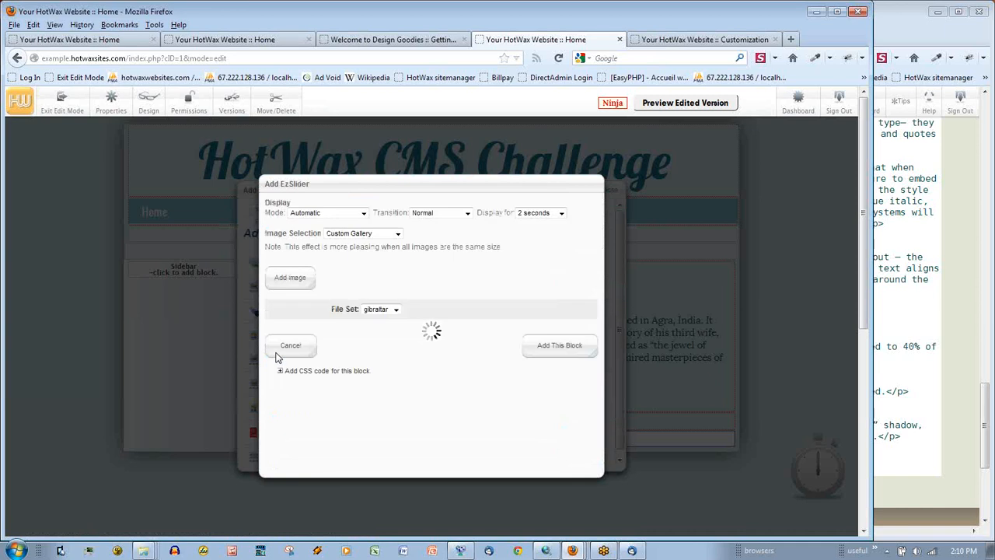
pyautogui.click(325, 213)
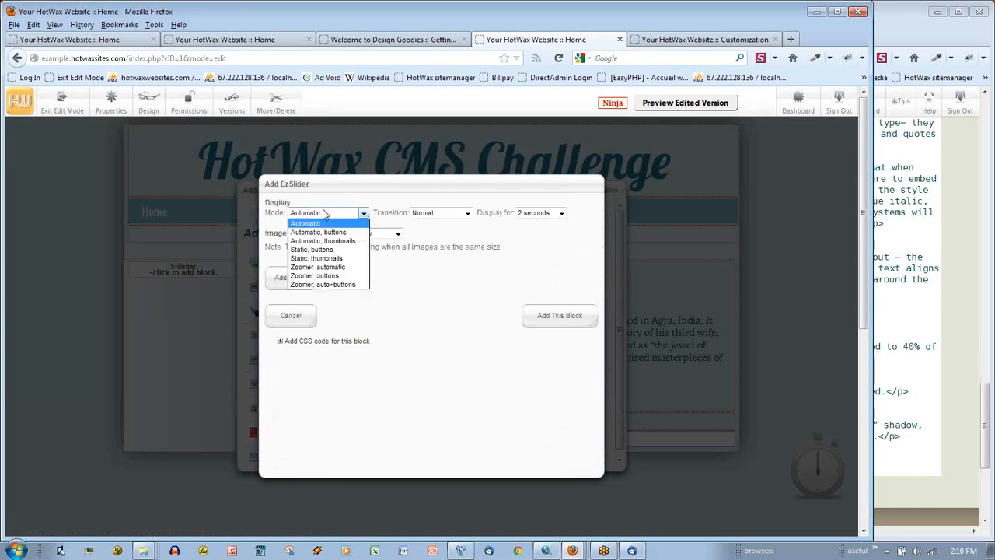
pyautogui.click(325, 259)
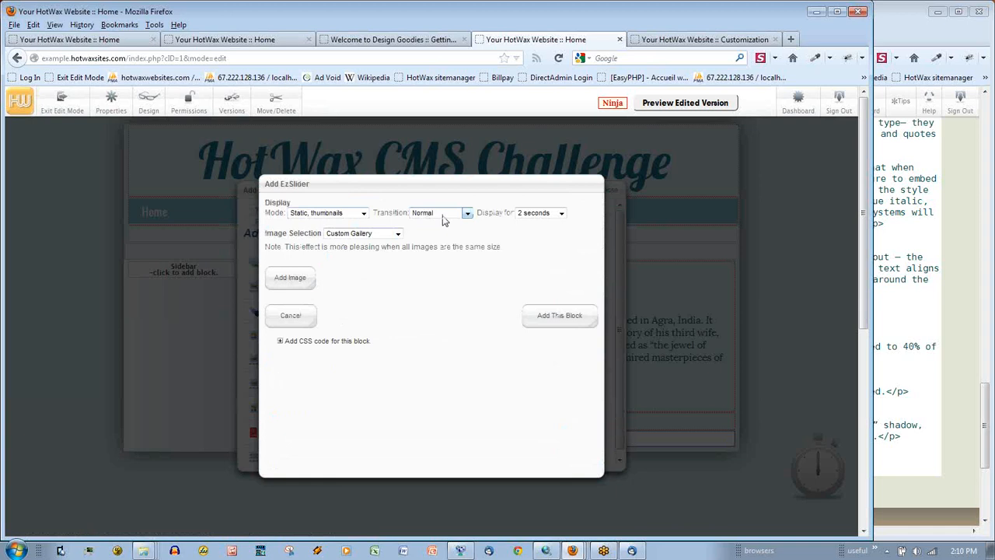
pyautogui.click(381, 235)
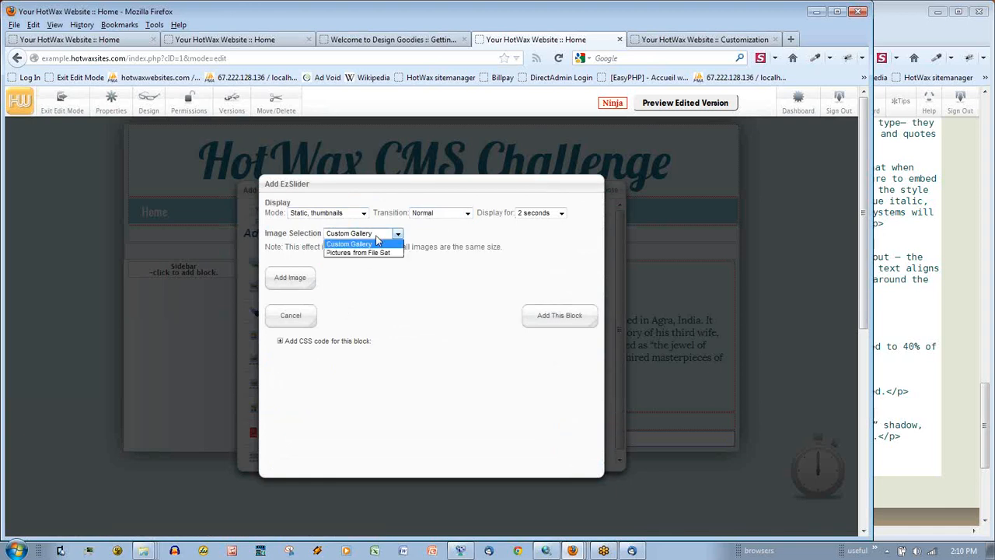
pyautogui.click(372, 252)
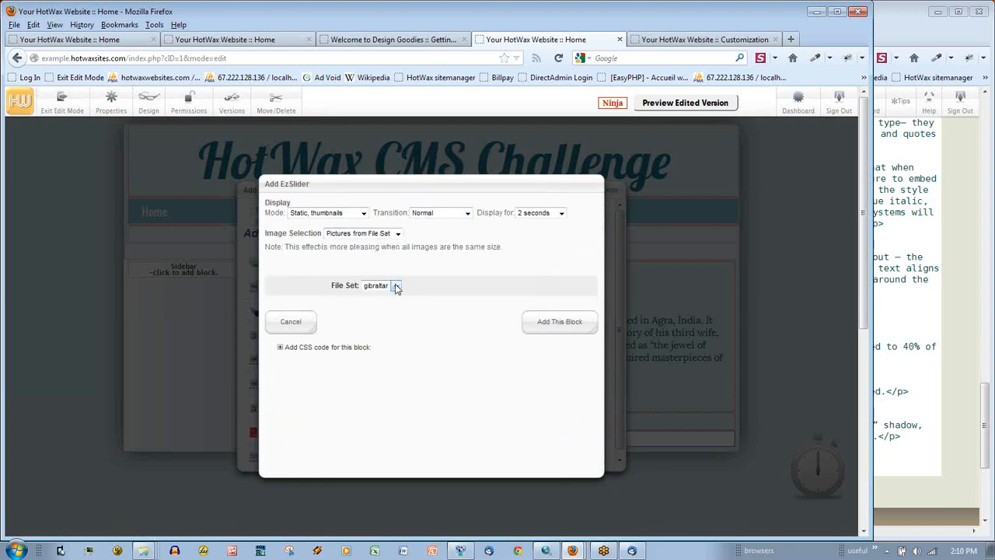
pyautogui.click(560, 322)
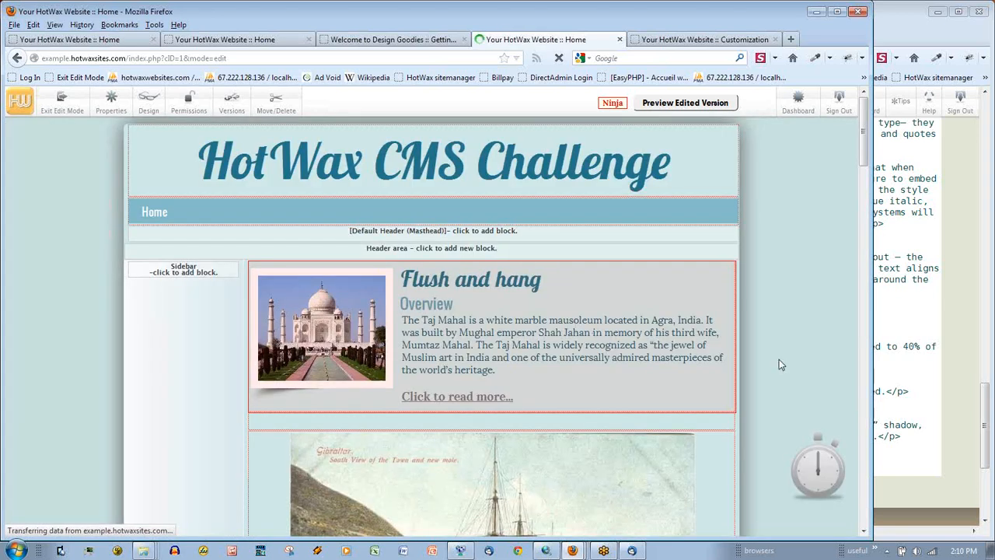
# - Start a Fun Effects Slide Show block below the EzSlider in the Main area, with the Shuffle display effect and 5 seconds per image
pyautogui.scroll(-3, 706, 379)
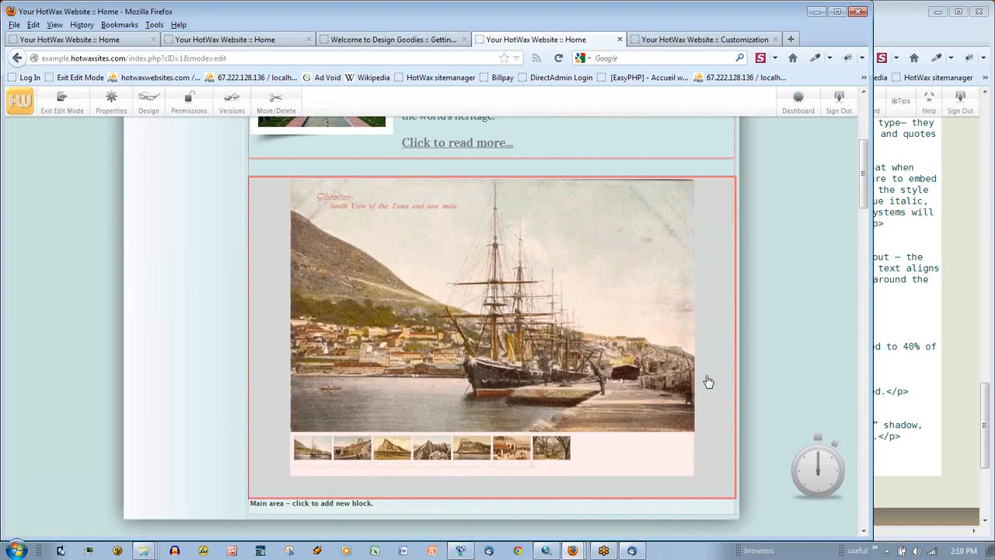
pyautogui.click(505, 503)
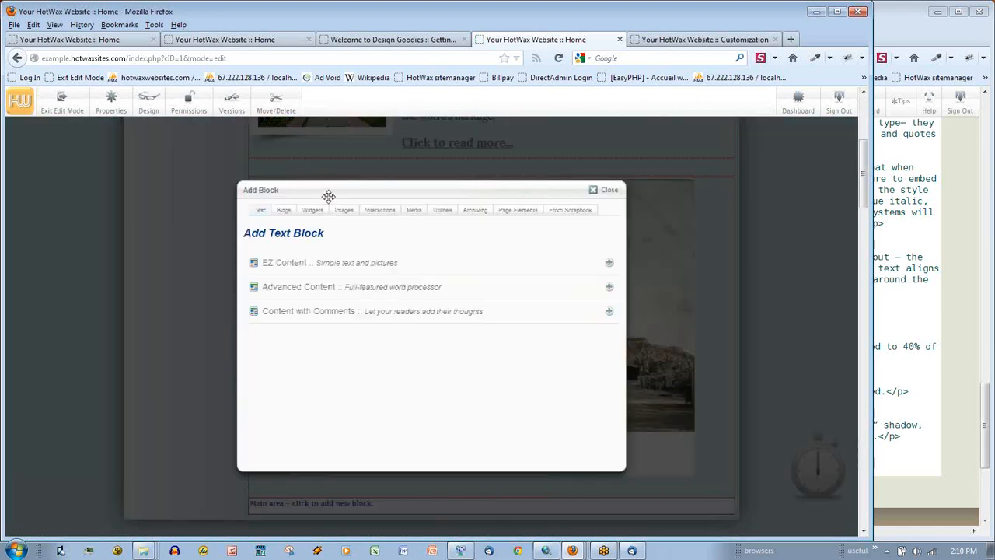
pyautogui.click(343, 212)
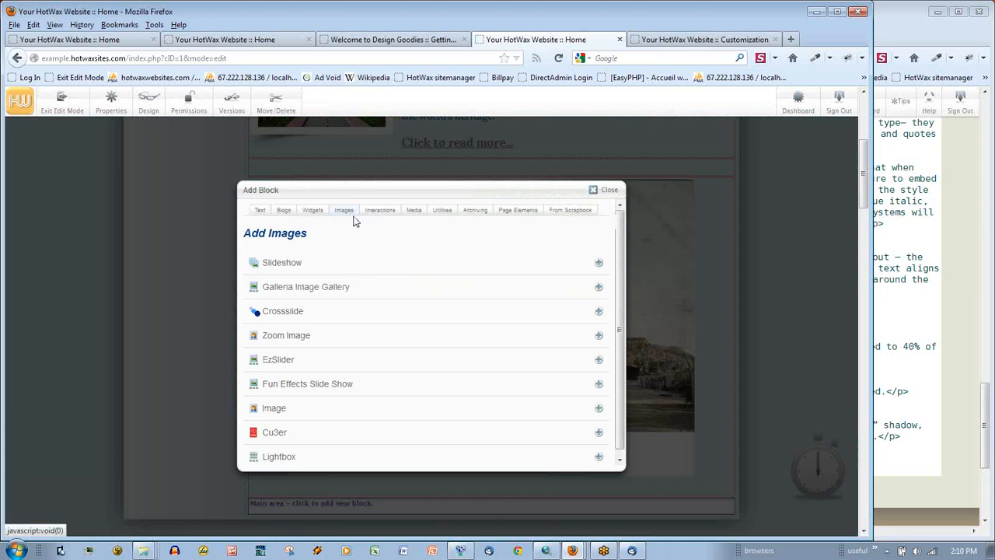
pyautogui.click(305, 384)
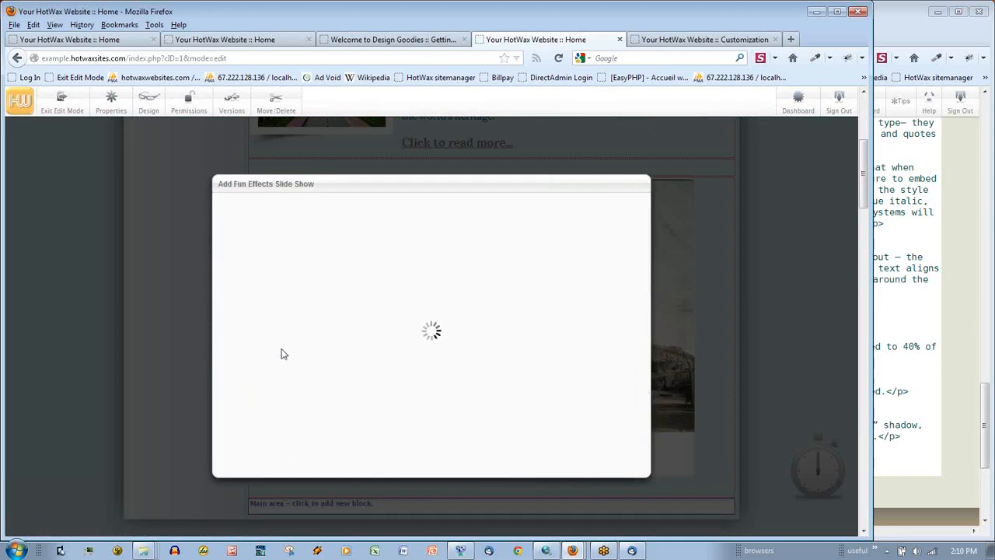
pyautogui.click(309, 204)
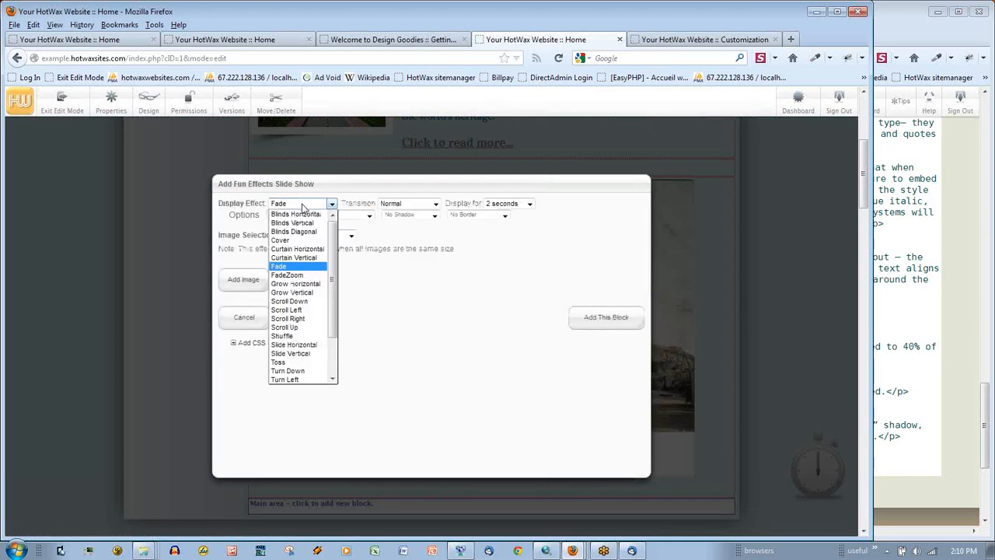
pyautogui.click(283, 336)
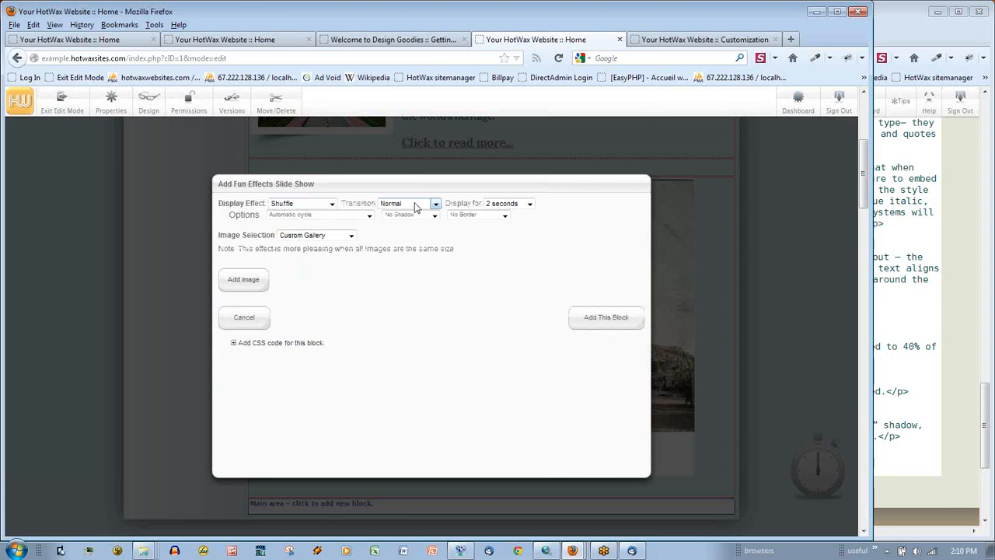
pyautogui.click(506, 204)
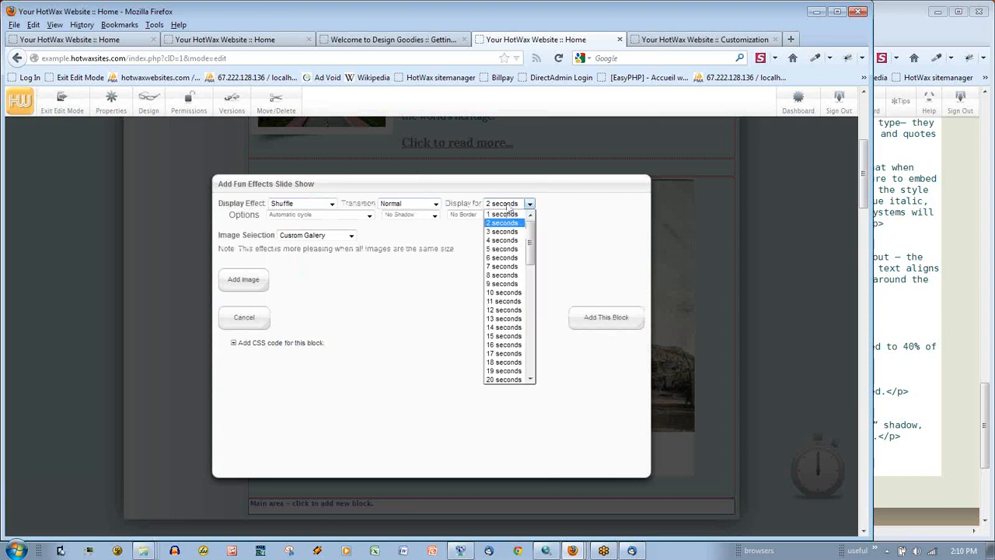
pyautogui.click(506, 250)
# - Set the slide show options to Arrows, automatic, with Drop Shadow and Round Corners
pyautogui.click(314, 214)
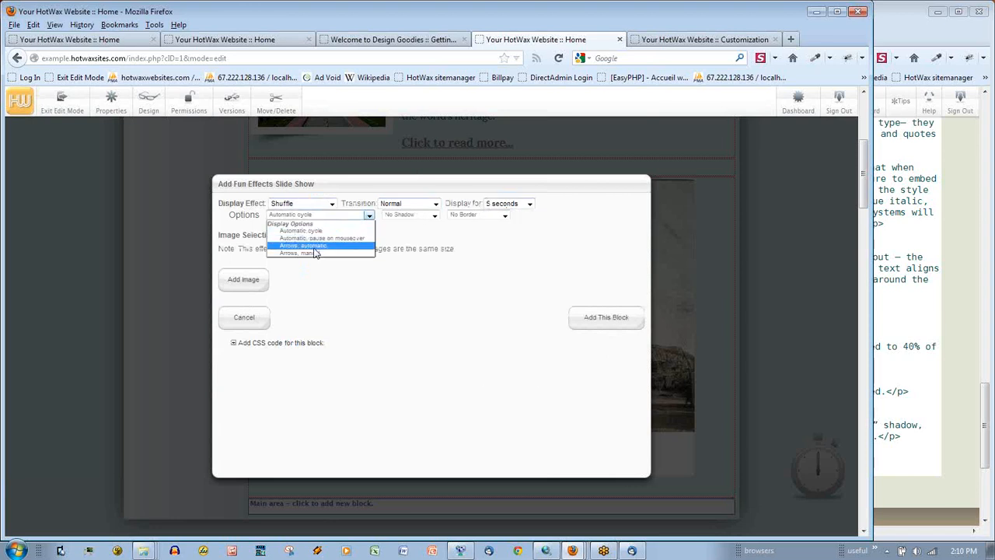
pyautogui.click(314, 247)
pyautogui.click(434, 215)
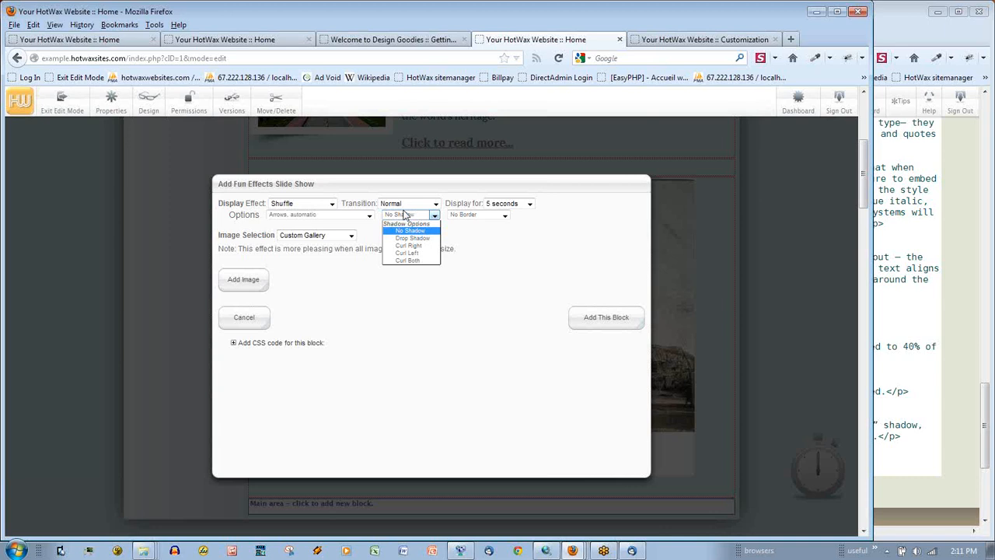
pyautogui.click(416, 238)
pyautogui.click(504, 215)
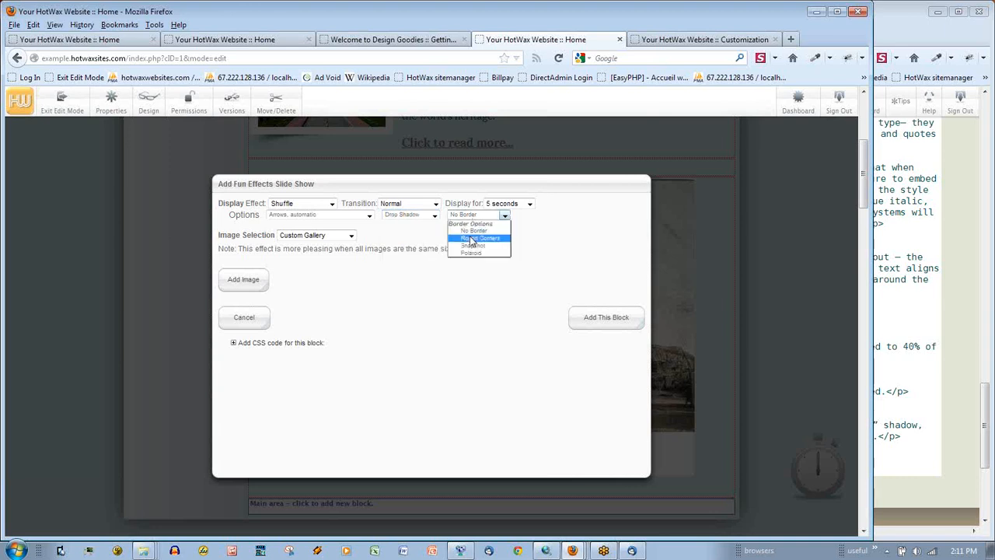
pyautogui.click(470, 245)
# - Use pictures from the gibraltar file set for the Fun Effects Slide Show and add the block
pyautogui.click(350, 235)
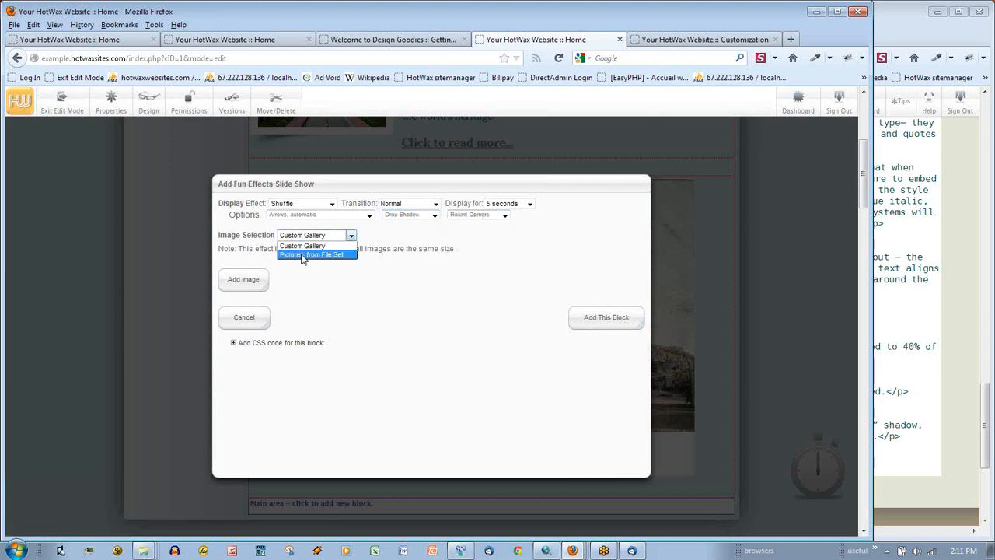
pyautogui.click(346, 253)
pyautogui.click(612, 332)
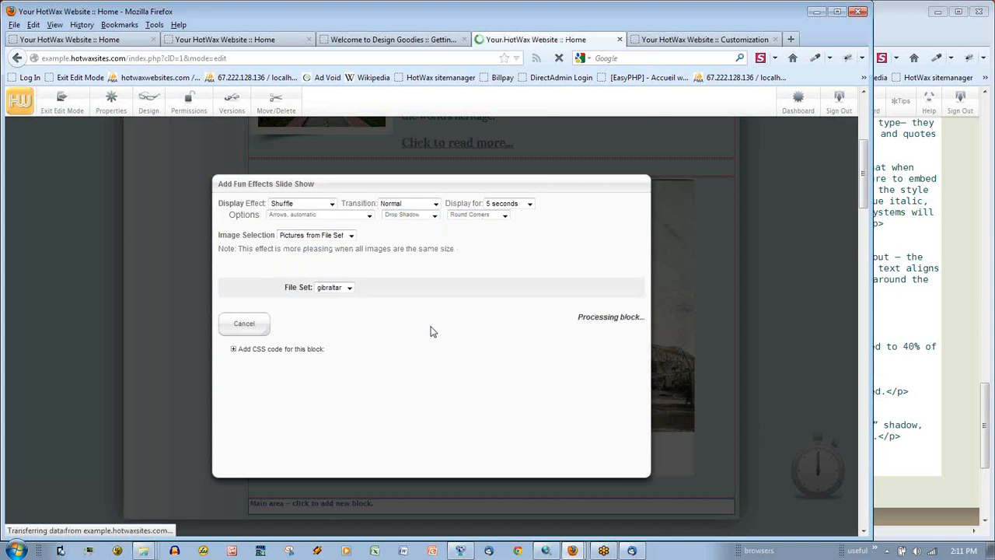
# - Start a Lightbox block below the Fun Effects Slide Show, using pictures from the gibraltar file set
pyautogui.scroll(-15, 751, 294)
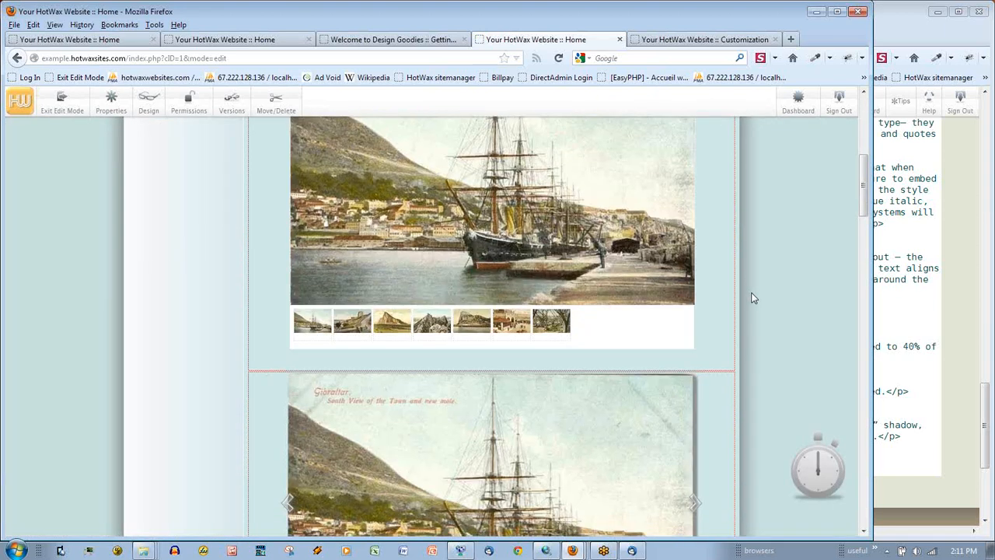
pyautogui.scroll(2, 586, 210)
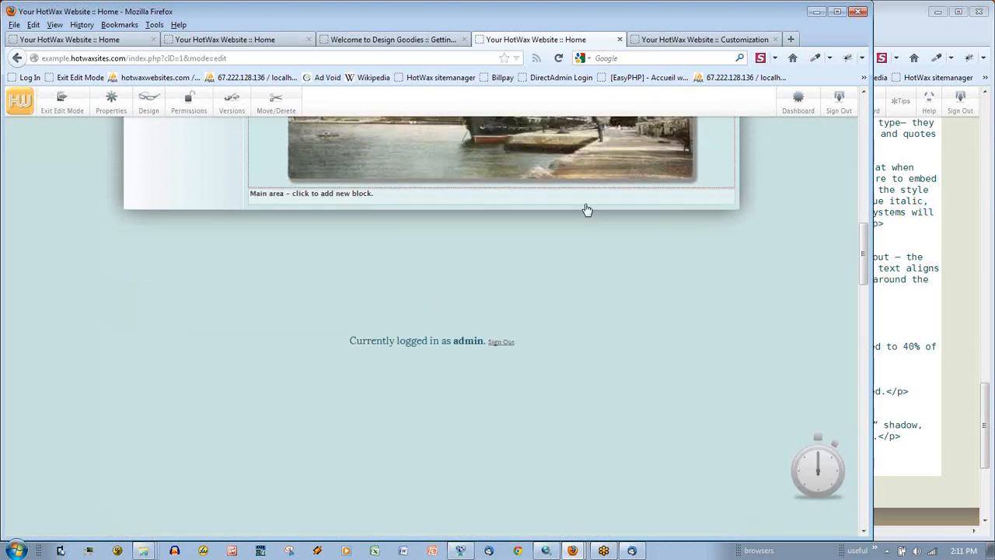
pyautogui.scroll(5, 507, 261)
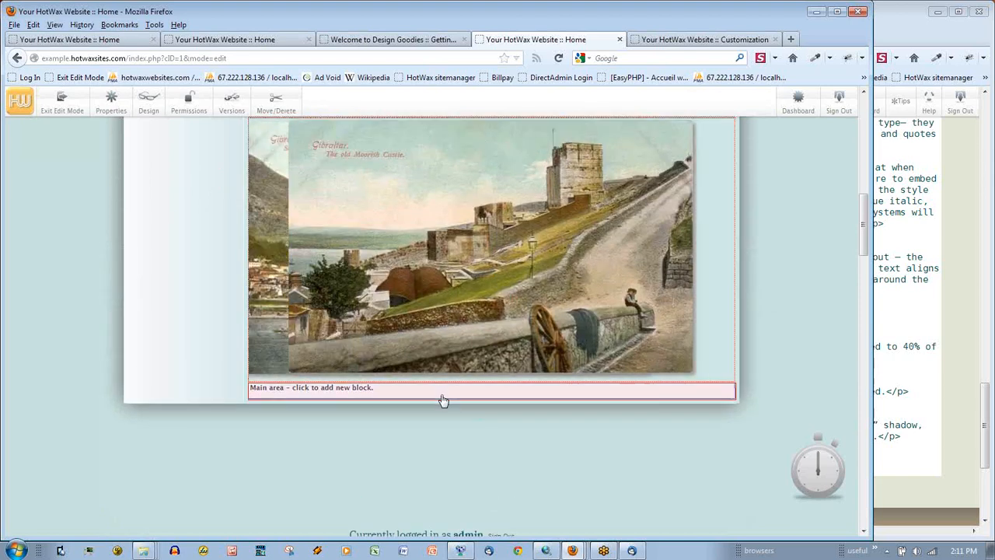
pyautogui.click(448, 394)
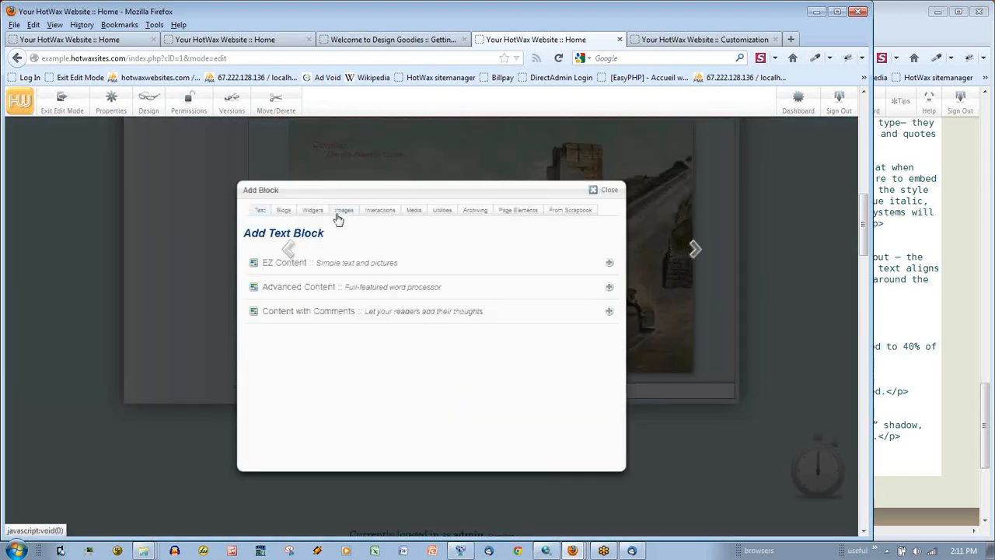
pyautogui.click(344, 212)
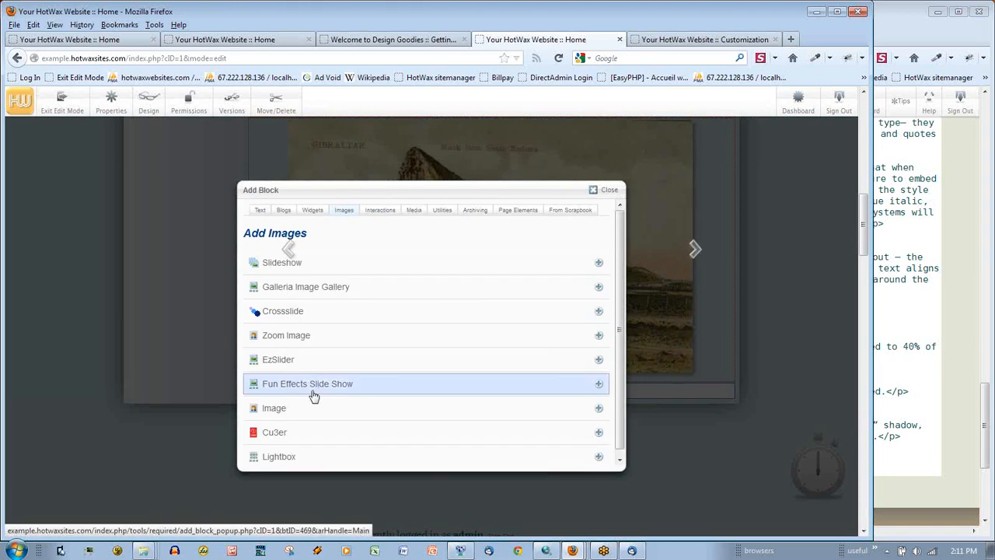
pyautogui.click(289, 456)
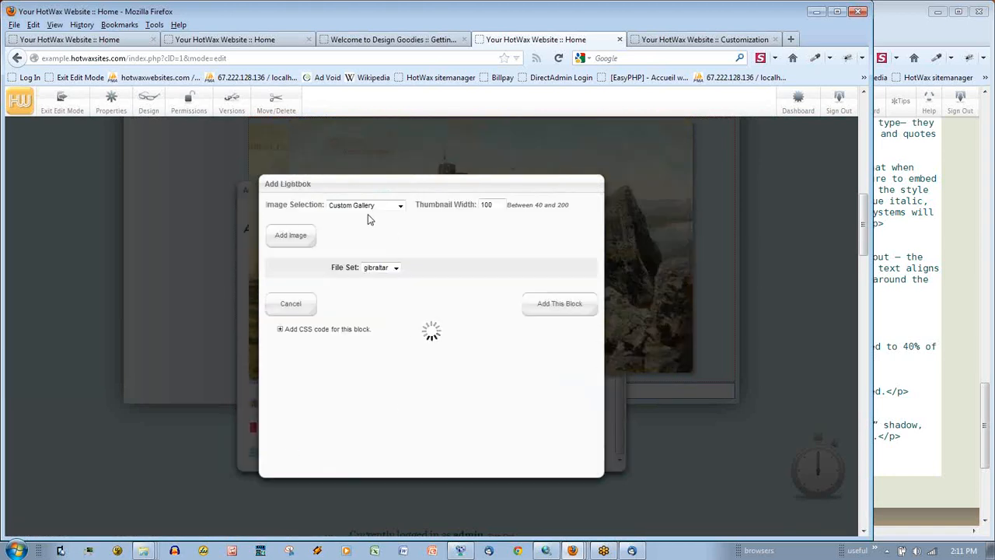
pyautogui.click(366, 206)
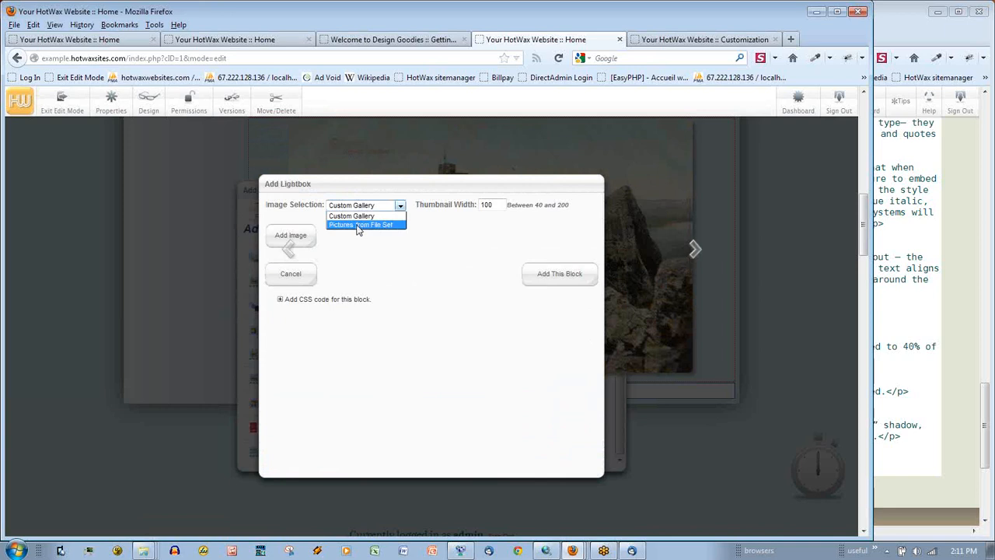
pyautogui.click(358, 225)
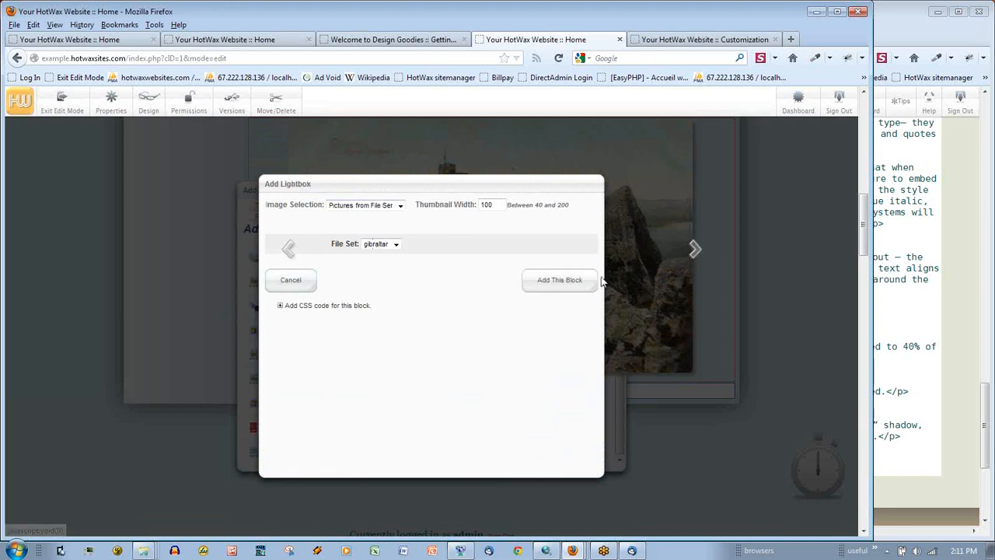
# - Set the Lightbox thumbnail width to 90 and add the block
pyautogui.doubleClick(487, 205)
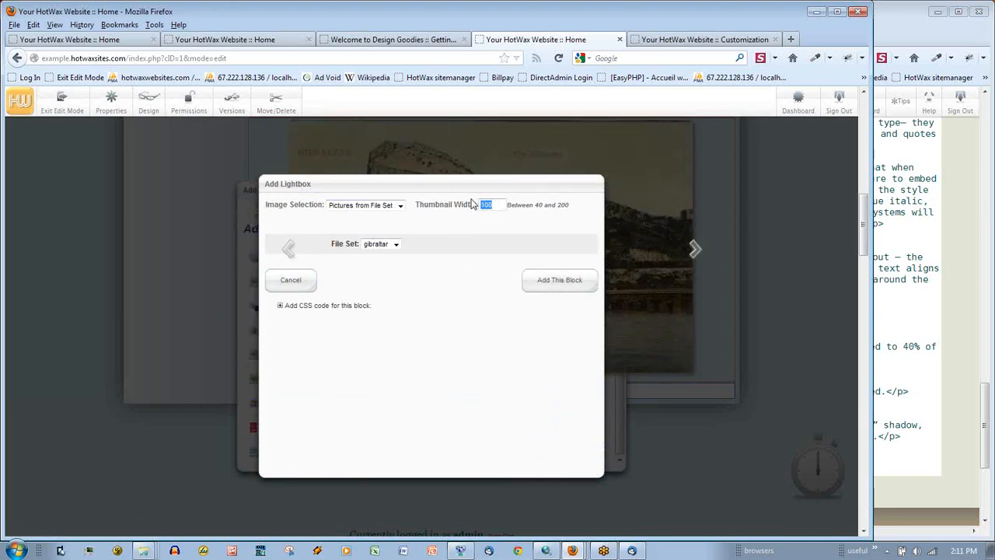
pyautogui.write('9')
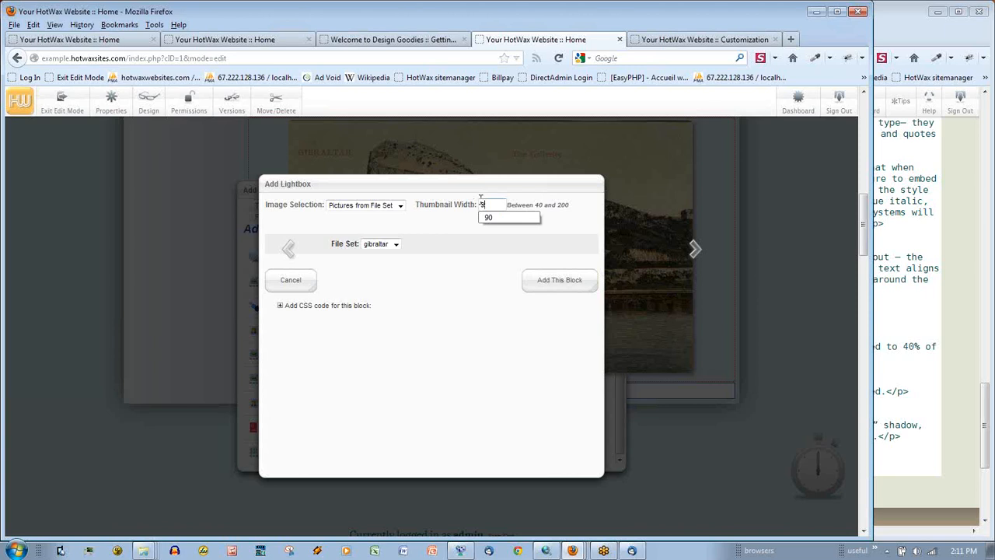
pyautogui.write('0')
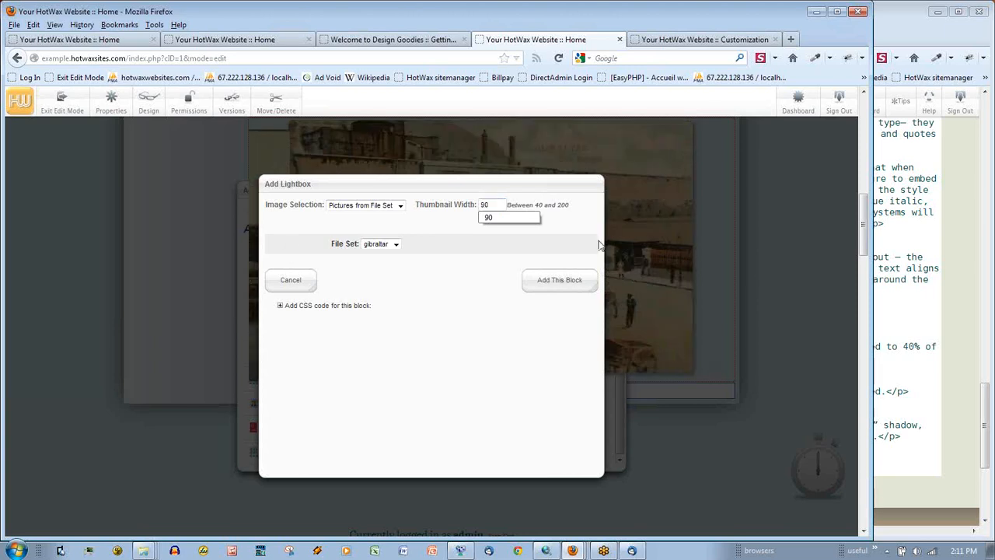
pyautogui.click(558, 282)
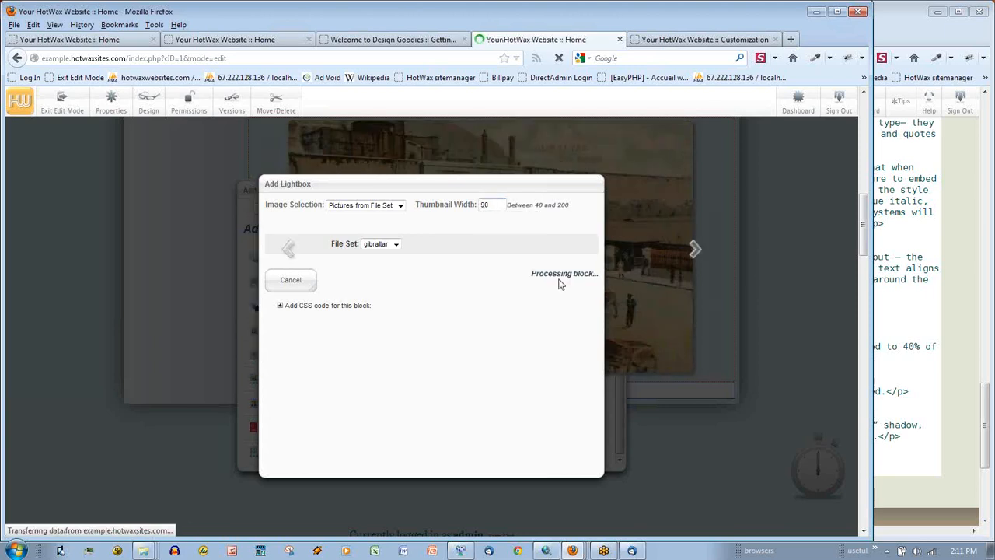
# - Start a Google Map block below the Lightbox in the Main area and title it Map of Gibraltar
pyautogui.scroll(-5, 756, 351)
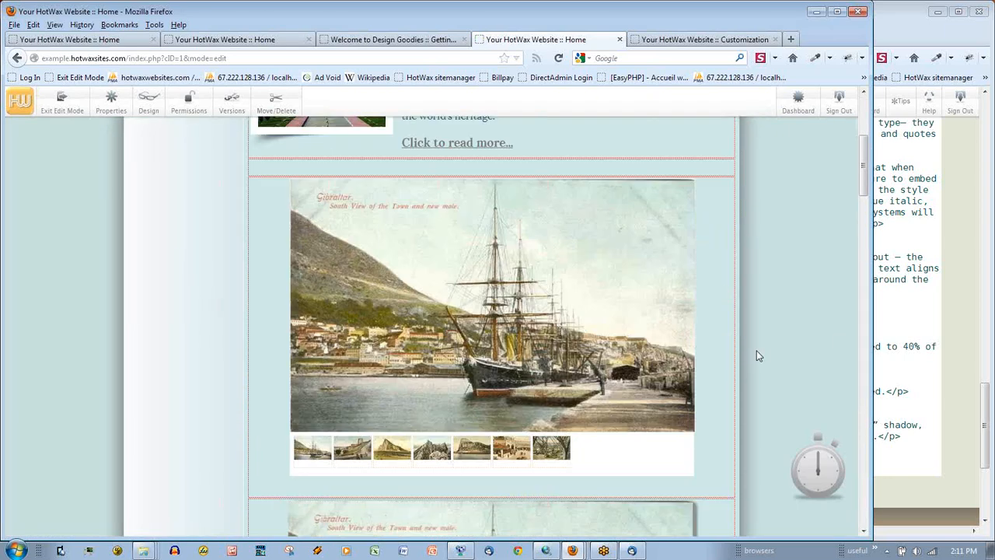
pyautogui.scroll(-5, 757, 356)
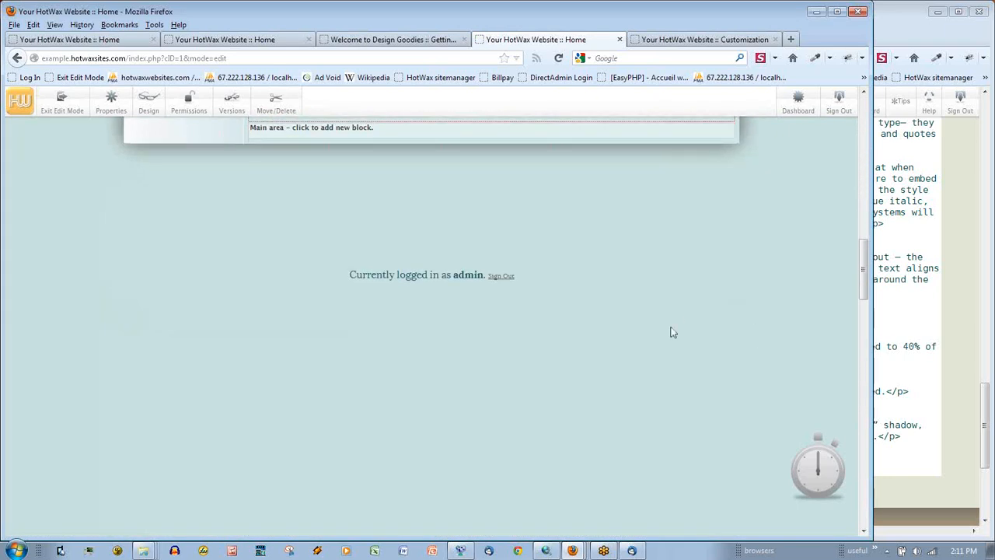
pyautogui.click(524, 325)
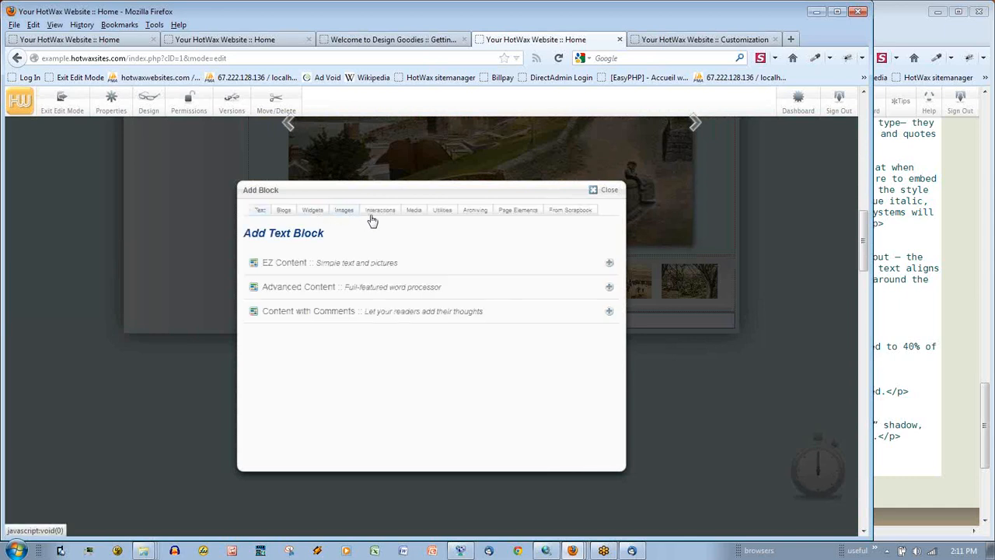
pyautogui.click(380, 211)
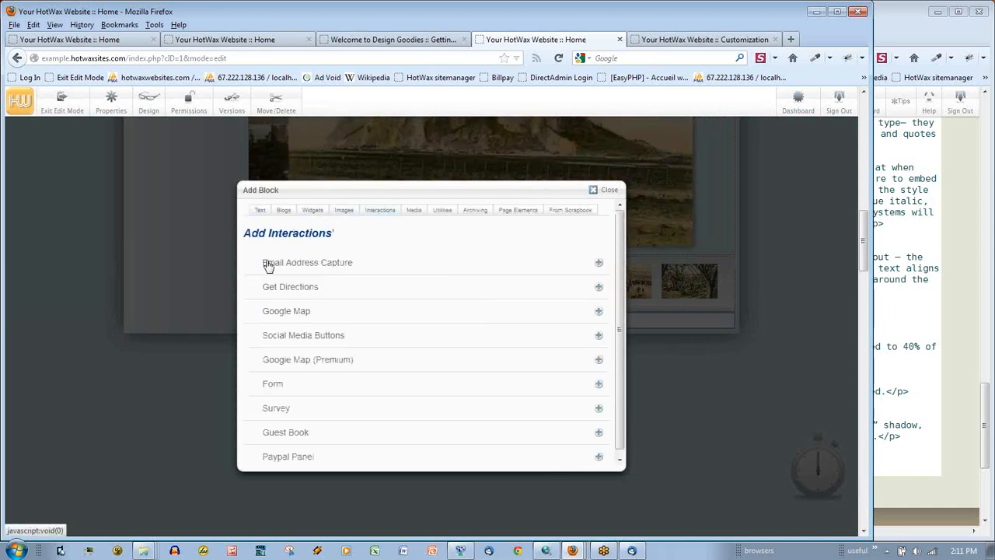
pyautogui.click(288, 312)
pyautogui.moveTo(433, 260); pyautogui.dragTo(393, 261)
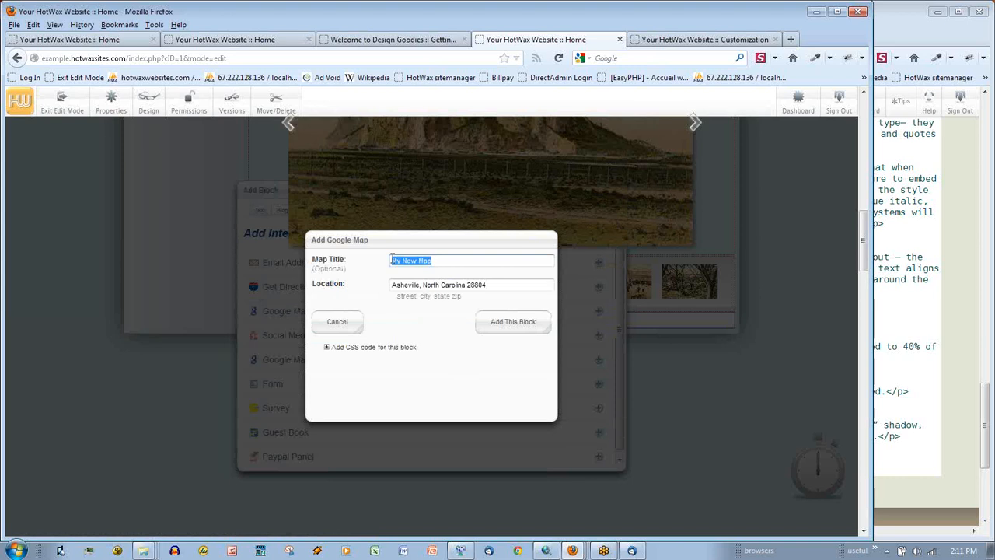
pyautogui.press('BackSpace')
pyautogui.write('Gib')
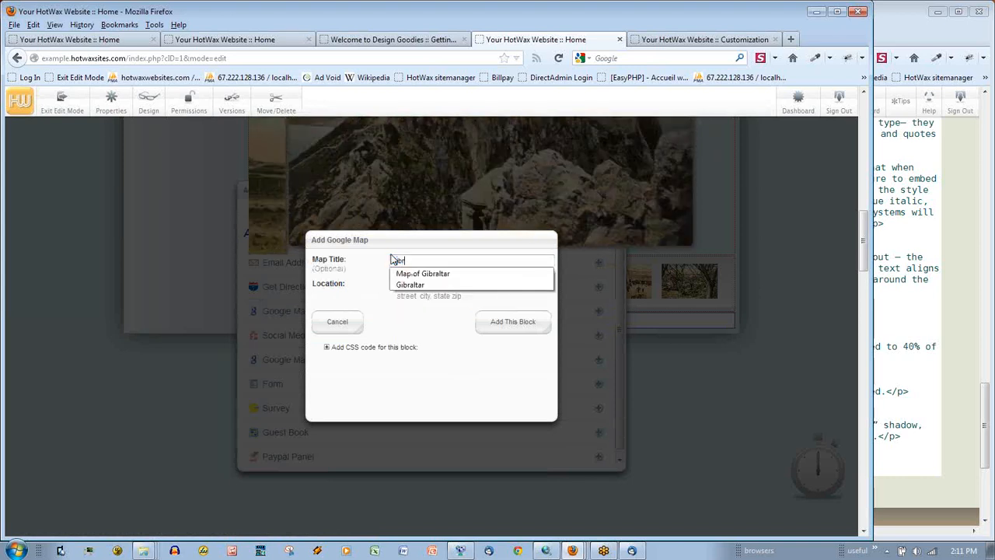
pyautogui.press('BackSpace')
pyautogui.press('BackSpace')
pyautogui.press('BackSpace')
pyautogui.write('Map')
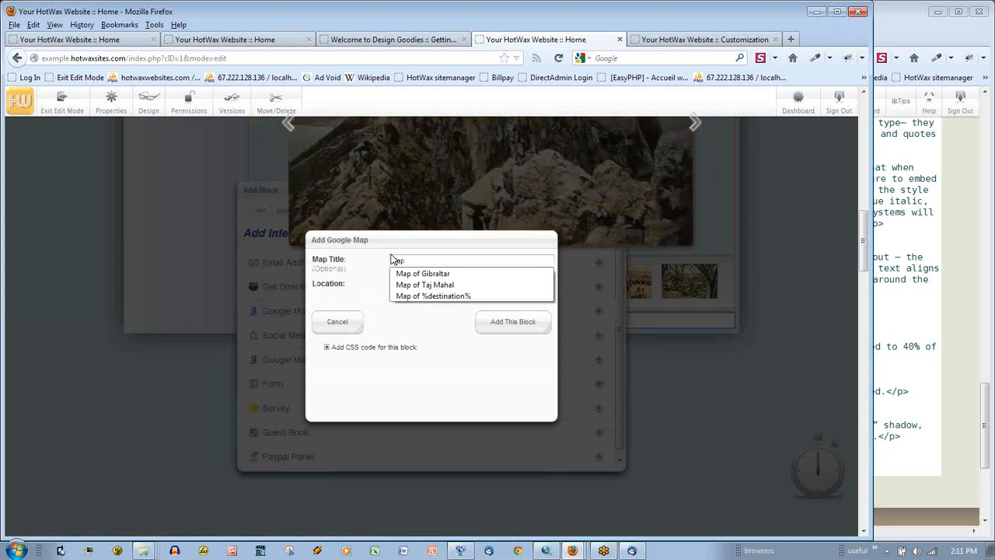
pyautogui.press('Down')
pyautogui.press('Tab')
# - Set the map's location to Gibraltar and add the Google Map block
pyautogui.write('g')
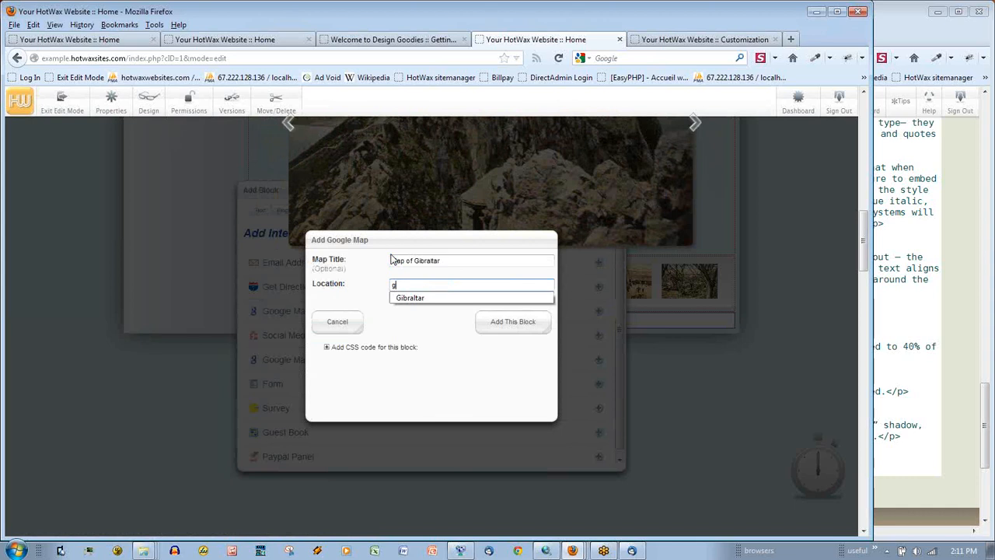
pyautogui.write('i')
pyautogui.press('Down')
pyautogui.press('Return')
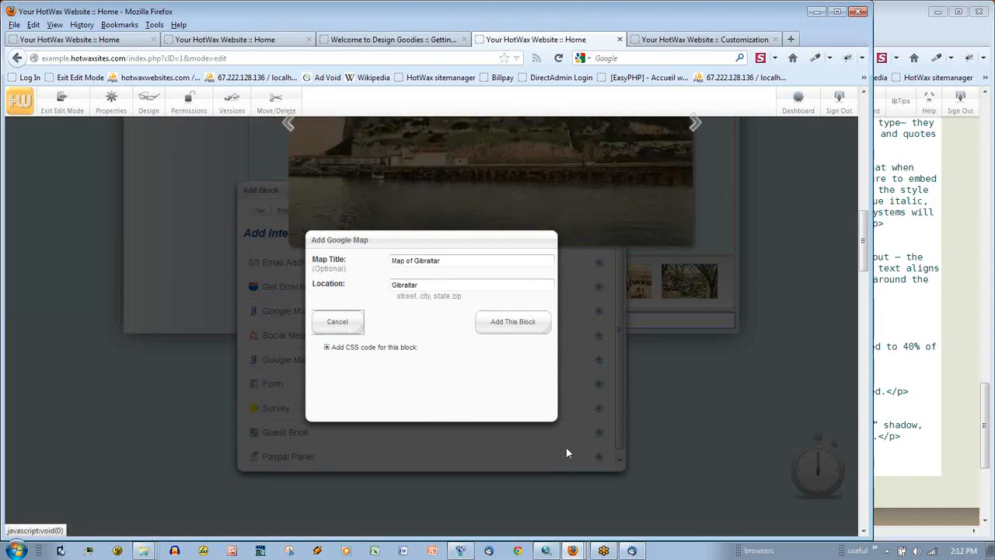
pyautogui.click(513, 322)
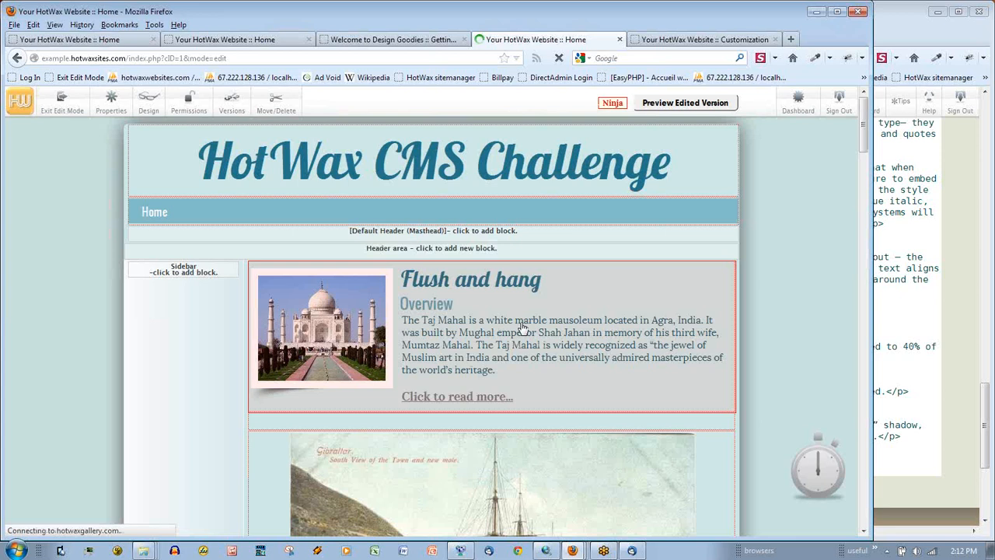
pyautogui.scroll(-1, 739, 357)
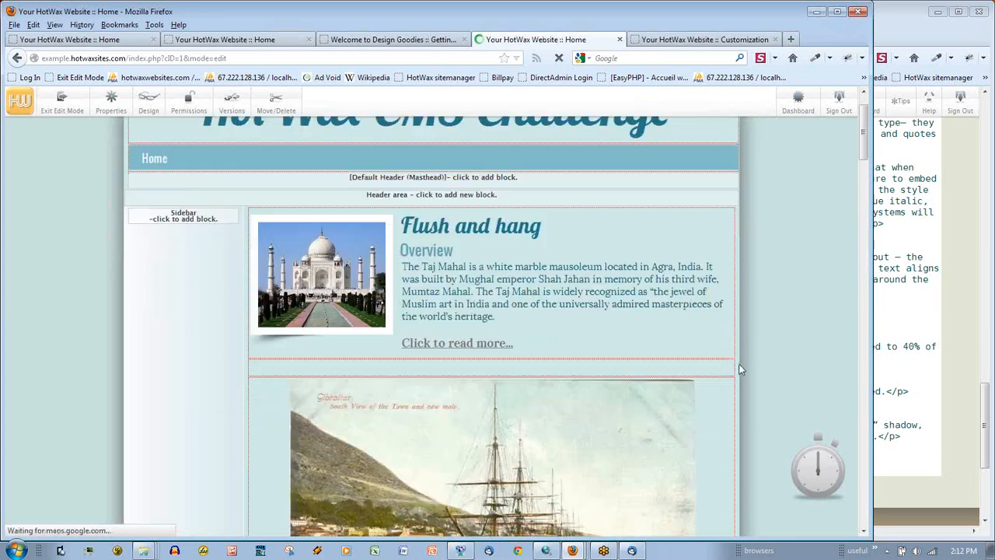
# - Start a Form block below the Map of Gibraltar in the Main area
pyautogui.scroll(-7, 739, 369)
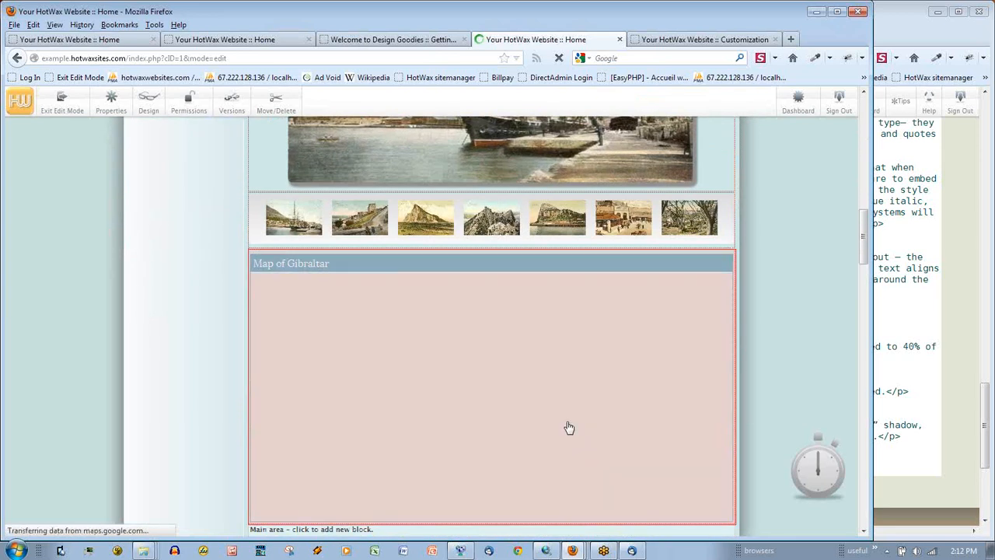
pyautogui.scroll(-5, 569, 428)
pyautogui.click(440, 283)
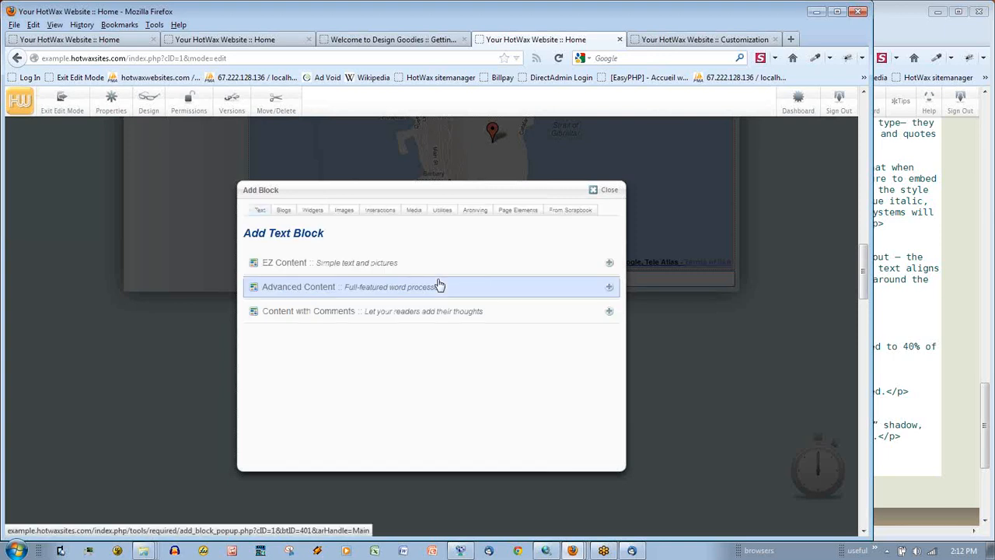
pyautogui.click(372, 212)
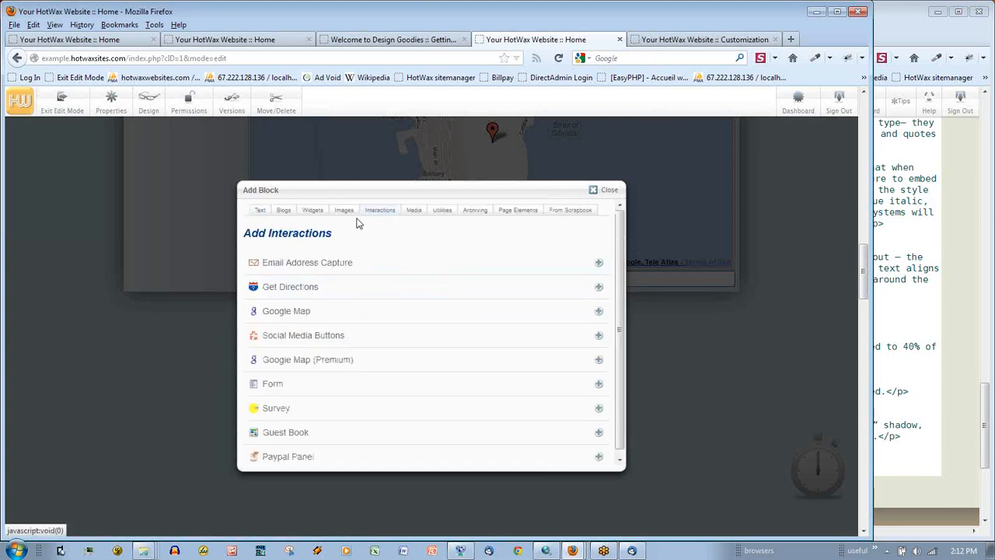
pyautogui.click(291, 384)
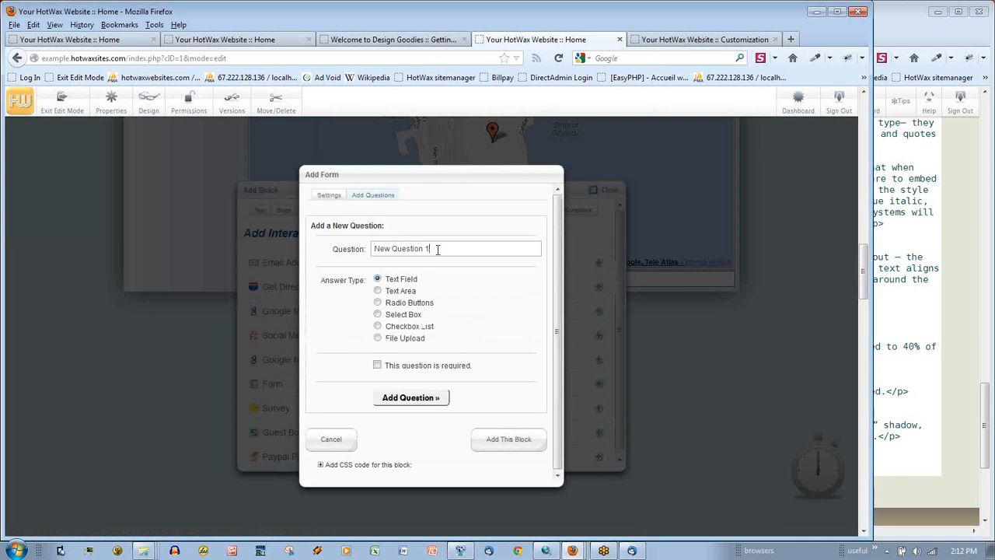
# - Add two required text-field questions to the form, Name and Email
pyautogui.moveTo(437, 249); pyautogui.dragTo(335, 254)
pyautogui.write('Name')
pyautogui.click(377, 365)
pyautogui.click(401, 397)
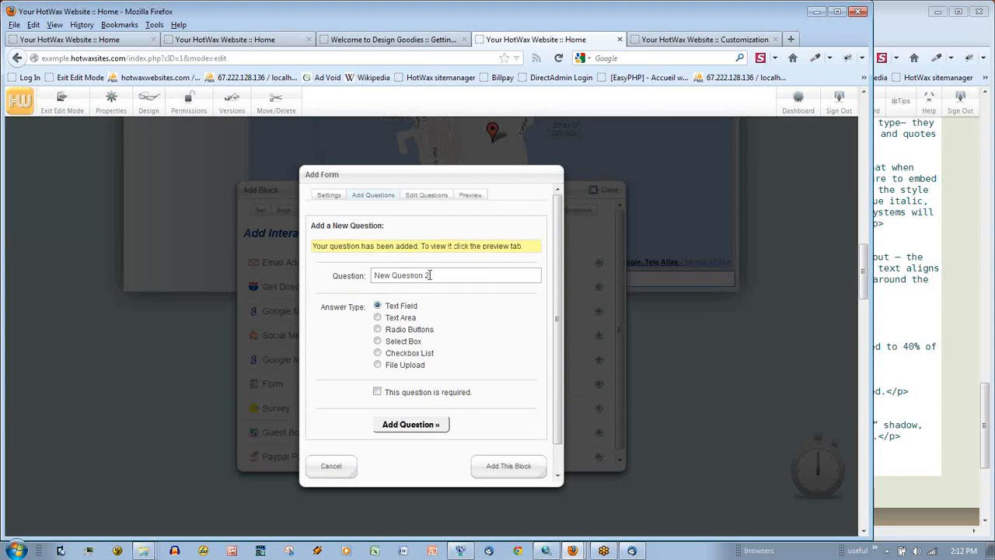
pyautogui.tripleClick(430, 275)
pyautogui.write('Email')
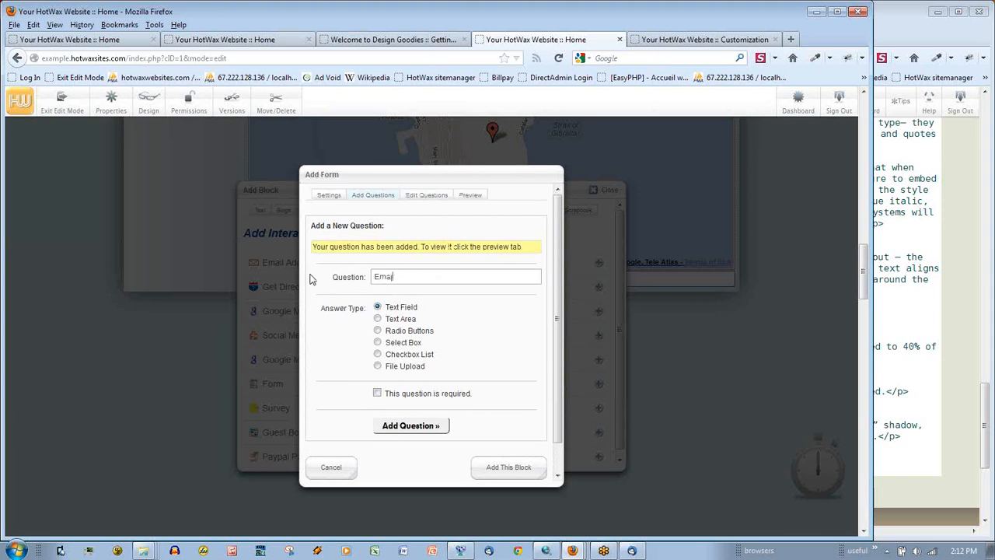
pyautogui.click(377, 394)
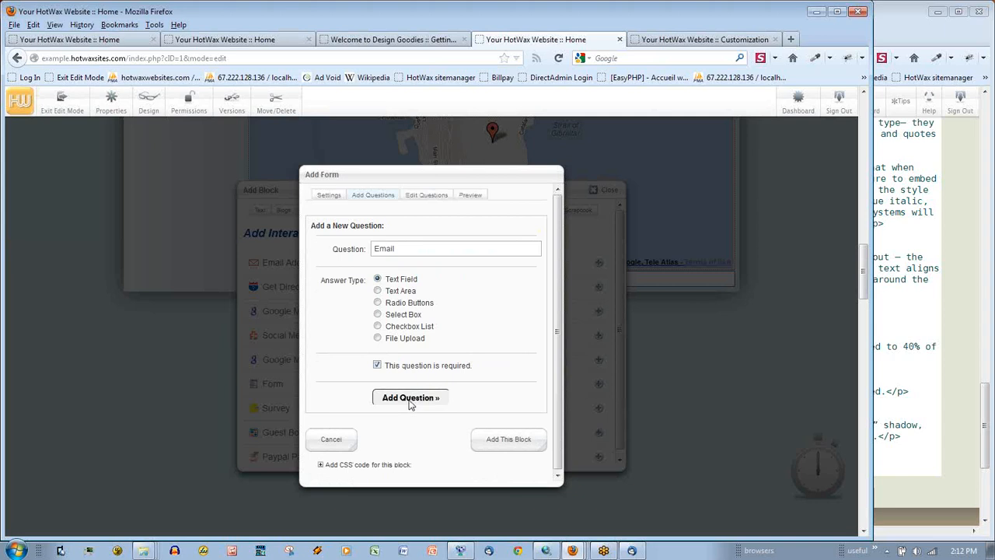
pyautogui.click(411, 399)
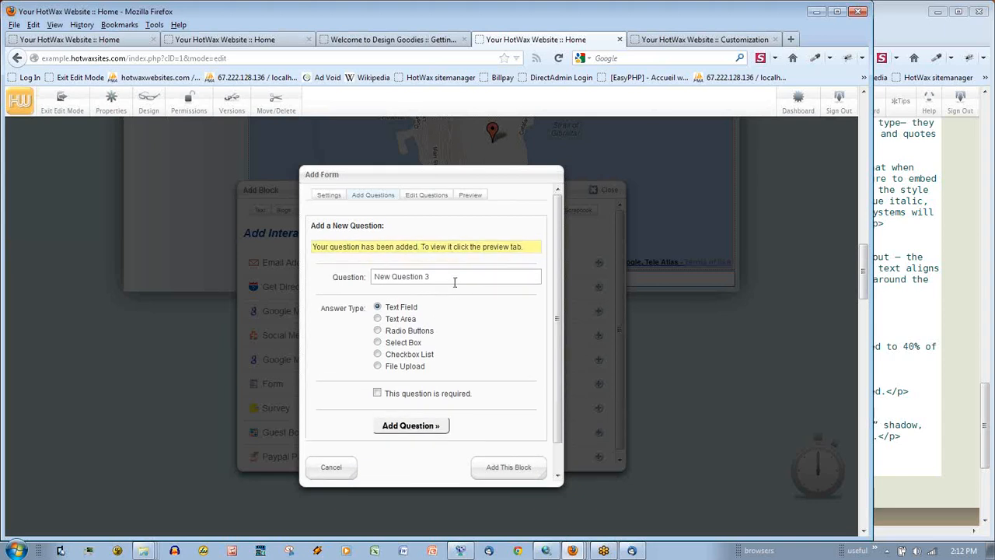
# - Add an optional Comments question to the form with a Text Area answer
pyautogui.moveTo(455, 282); pyautogui.dragTo(364, 283)
pyautogui.write('Comments')
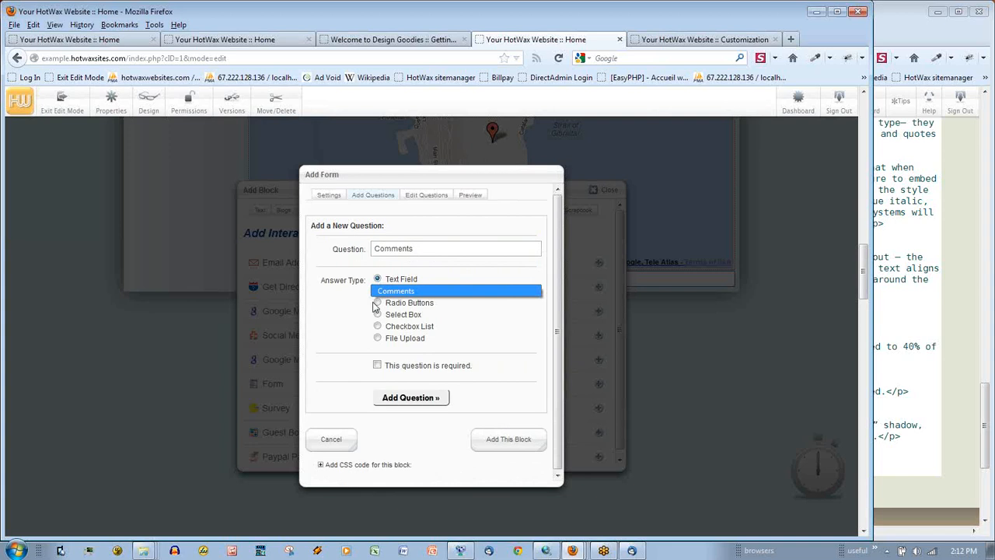
pyautogui.click(343, 290)
pyautogui.click(378, 290)
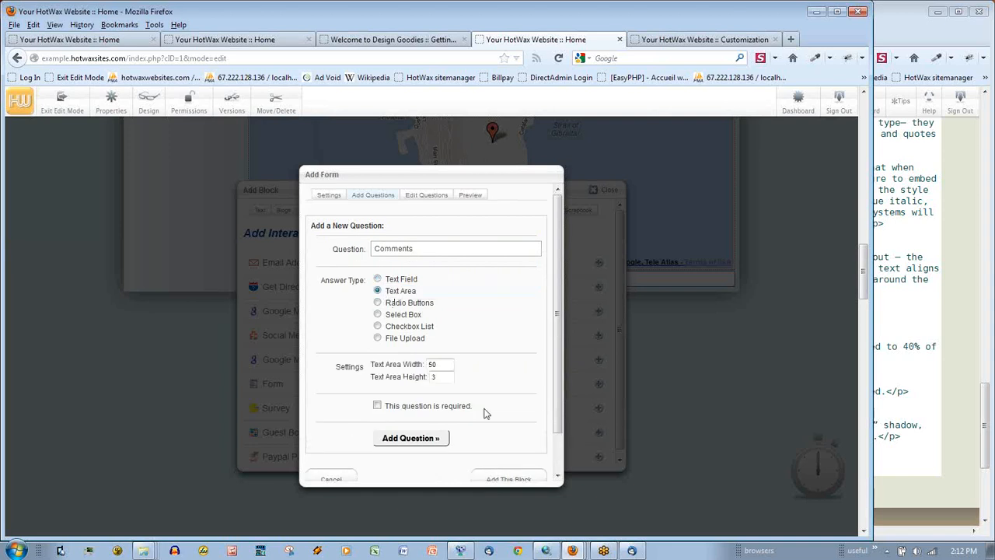
pyautogui.click(414, 439)
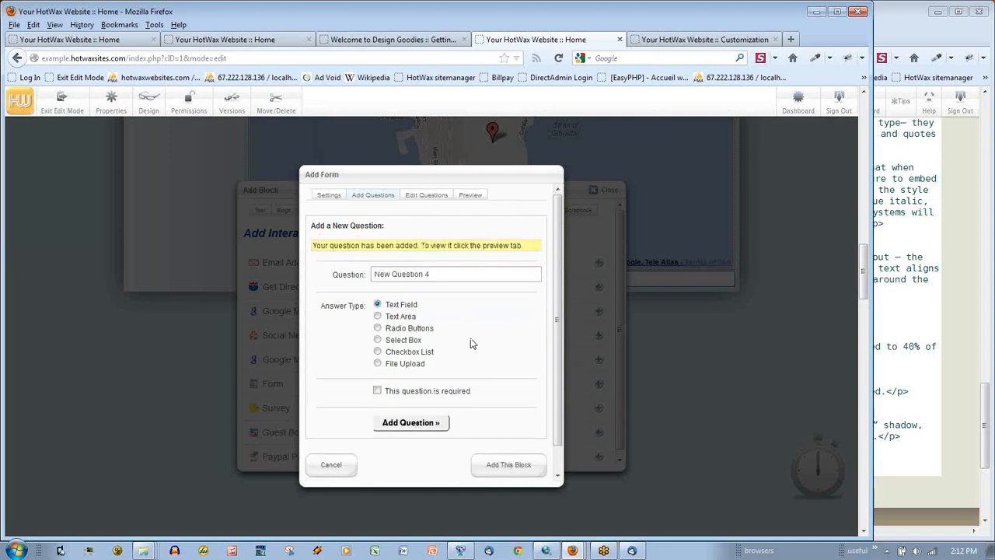
# - Add a Your Opinion? question with radio button answers Yes, No and Maybe?
pyautogui.click(378, 331)
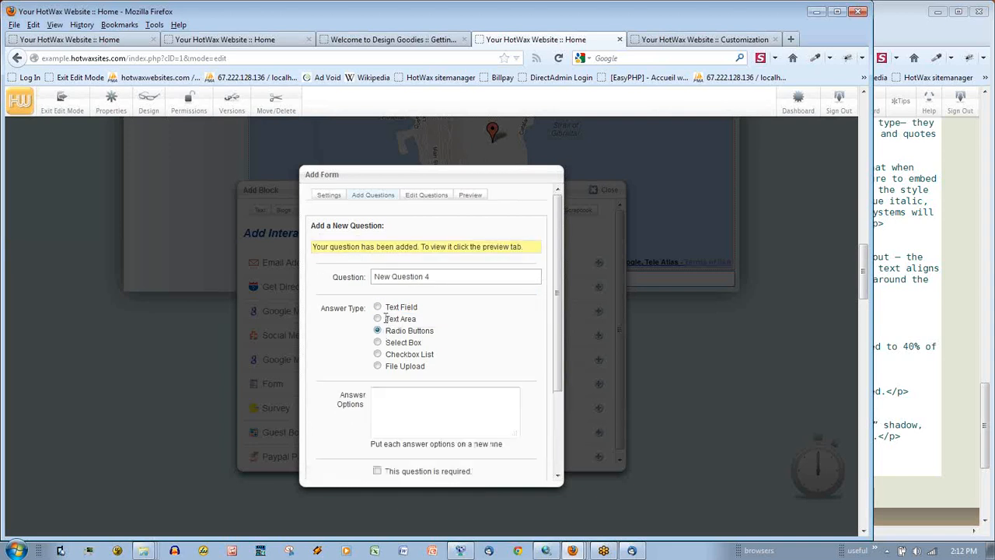
pyautogui.moveTo(450, 276); pyautogui.dragTo(390, 277)
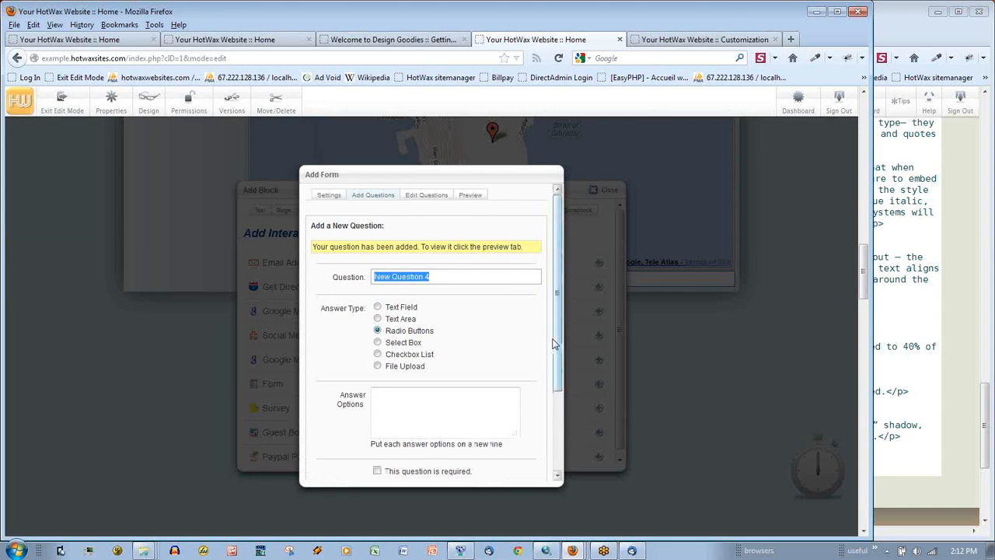
pyautogui.write('Your Opinion?')
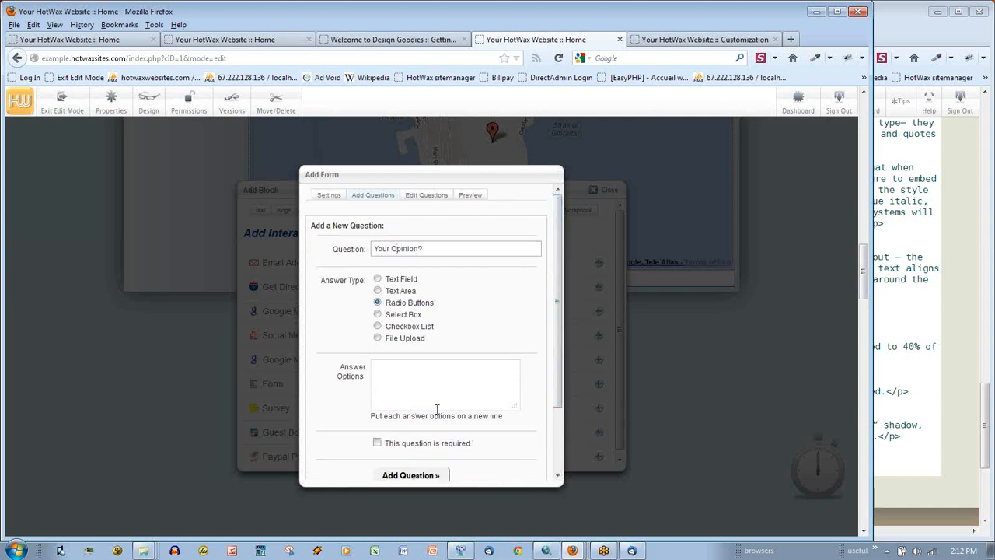
pyautogui.click(410, 371)
pyautogui.click(427, 476)
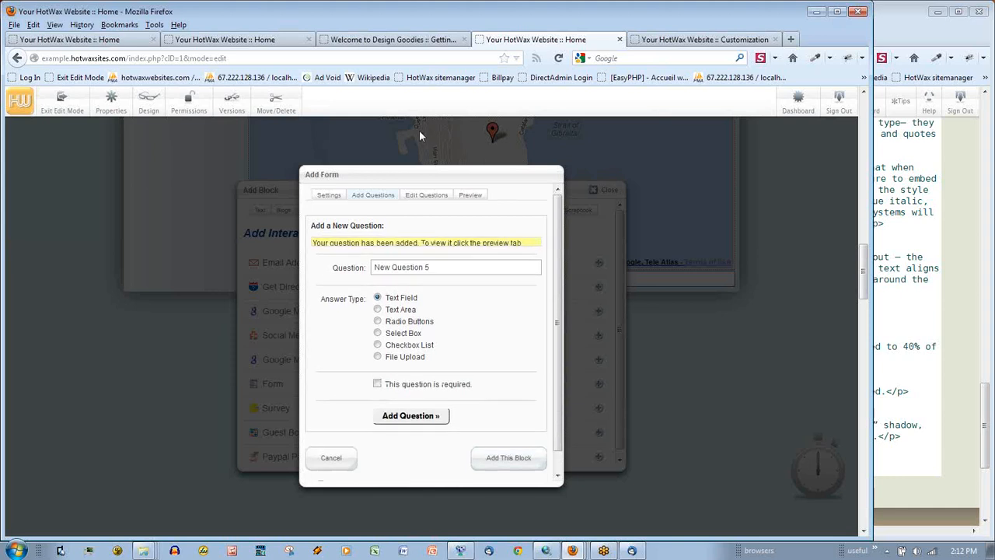
# - Set the form style to Web Gray Big and enter the recipient's email for submission notifications
pyautogui.click(334, 195)
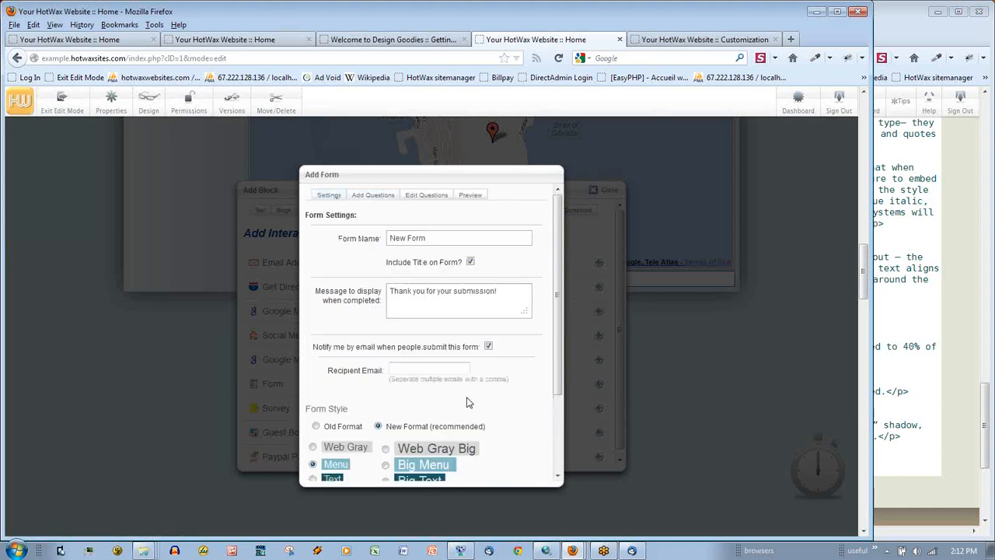
pyautogui.scroll(-2, 422, 404)
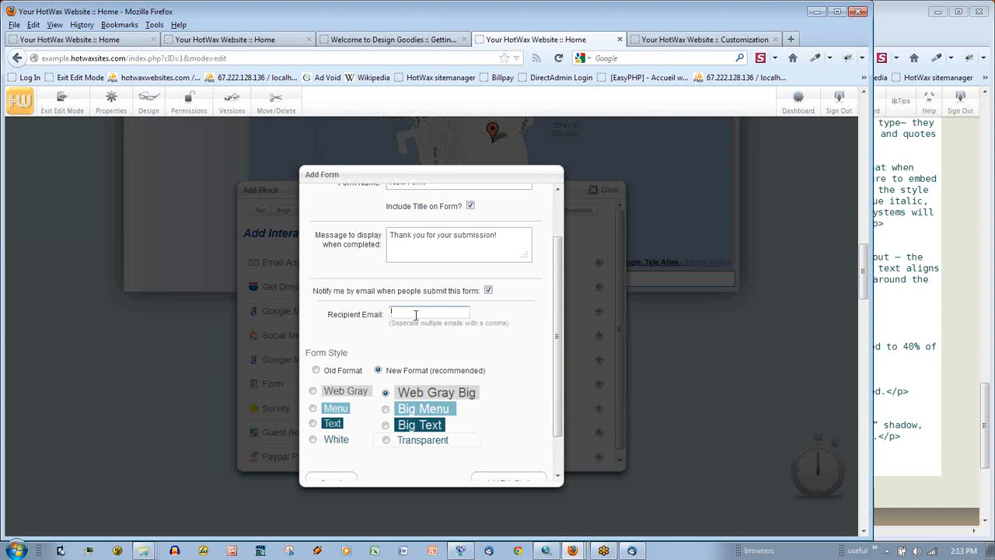
pyautogui.write('j')
pyautogui.press('Down')
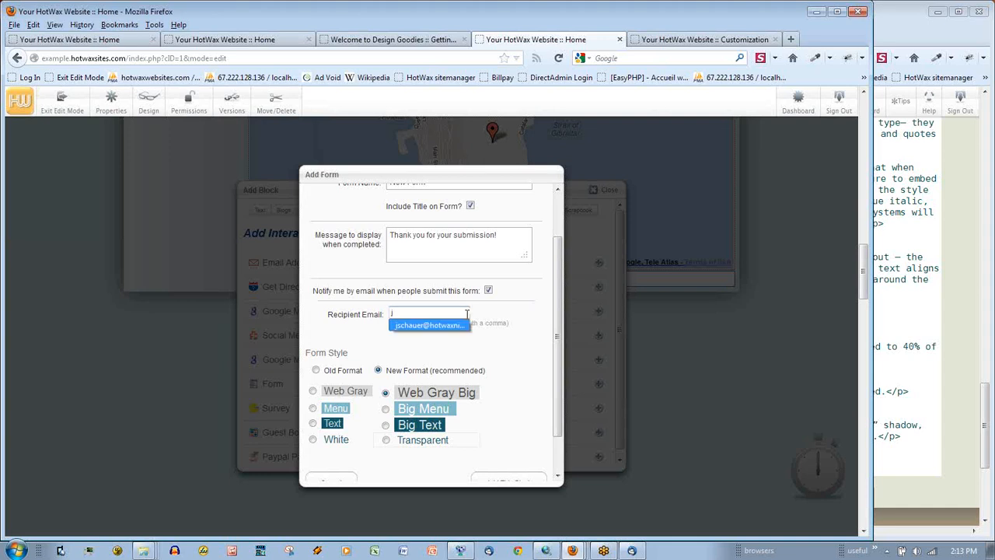
pyautogui.press('Return')
# - Name the form We appreciate your comments and add the block to the page
pyautogui.scroll(2, 458, 268)
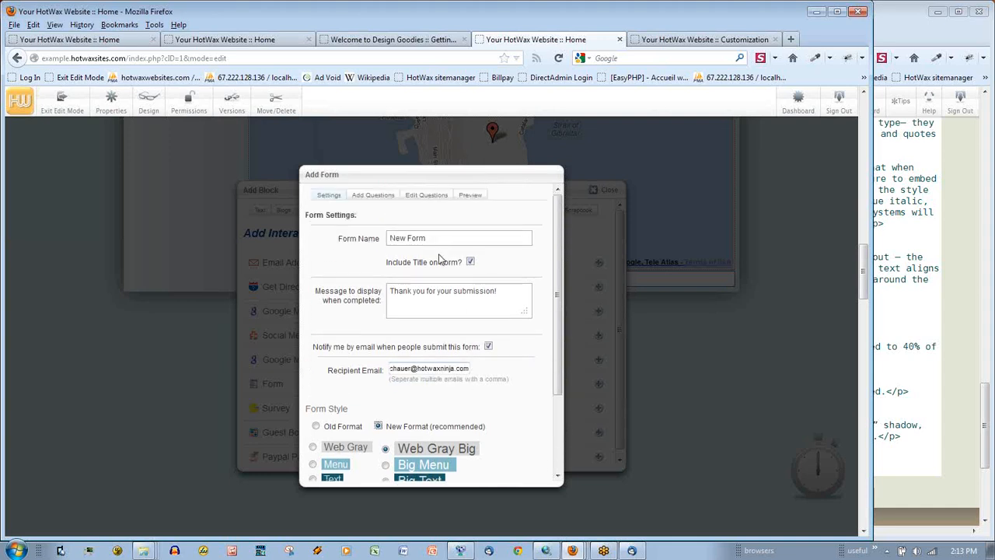
pyautogui.tripleClick(433, 237)
pyautogui.write('W')
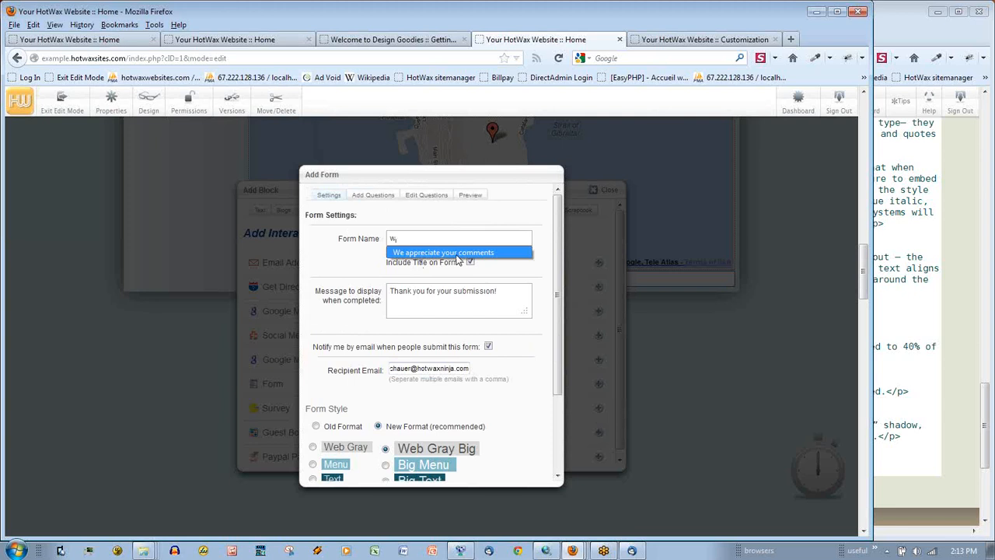
pyautogui.click(459, 254)
pyautogui.scroll(-3, 544, 381)
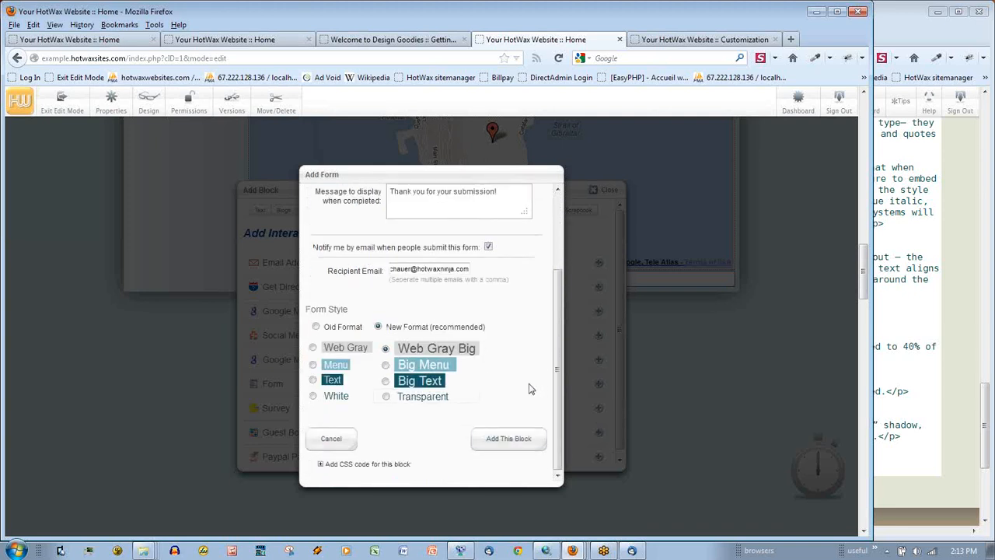
pyautogui.click(522, 443)
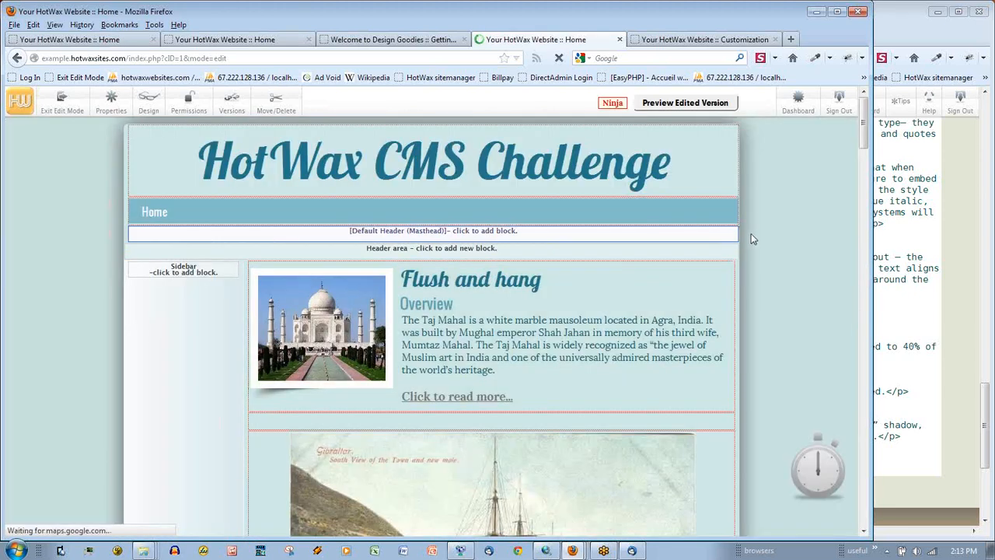
pyautogui.scroll(-10, 755, 251)
pyautogui.scroll(-5, 757, 244)
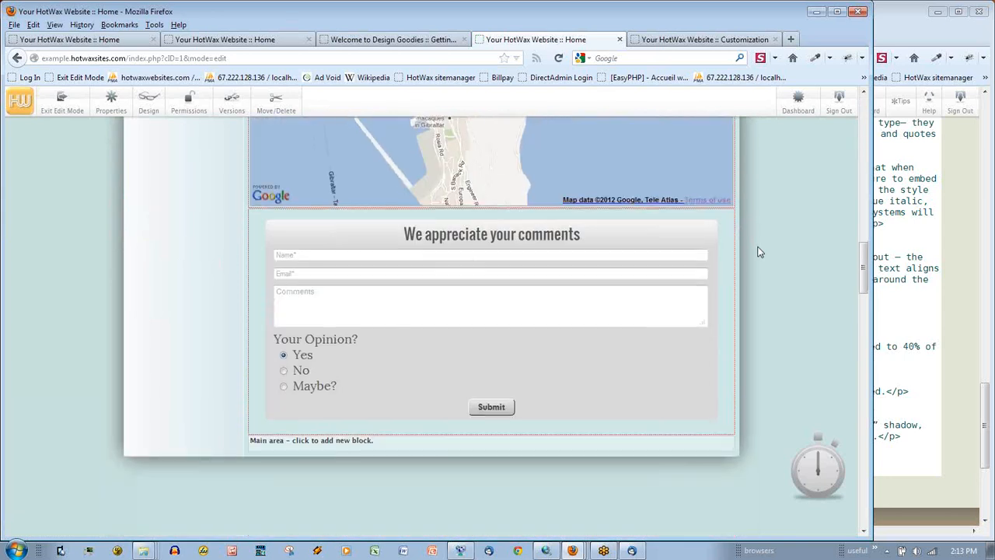
# - Change the home page's page type to Right Sidebar and save the design
pyautogui.scroll(12, 756, 245)
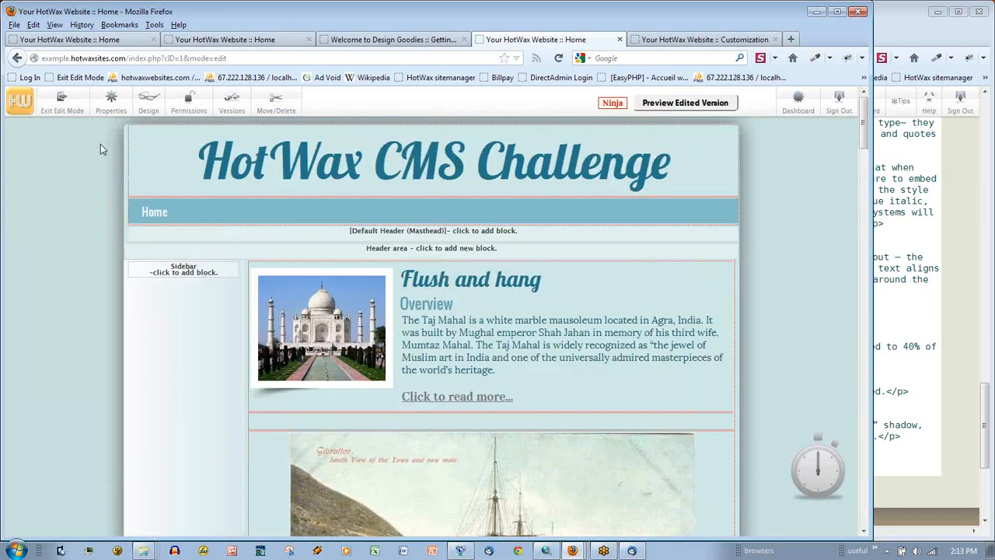
pyautogui.click(60, 110)
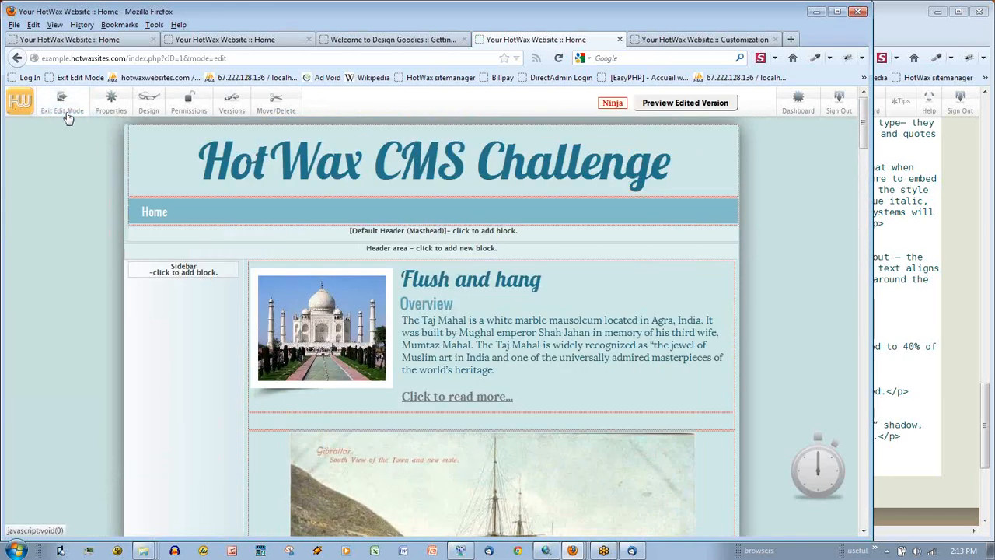
pyautogui.click(148, 103)
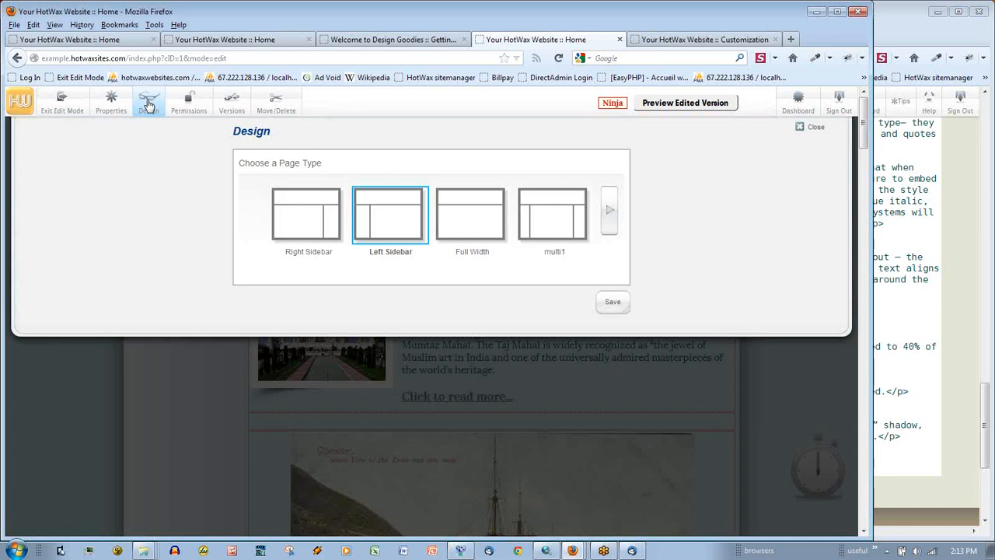
pyautogui.click(283, 217)
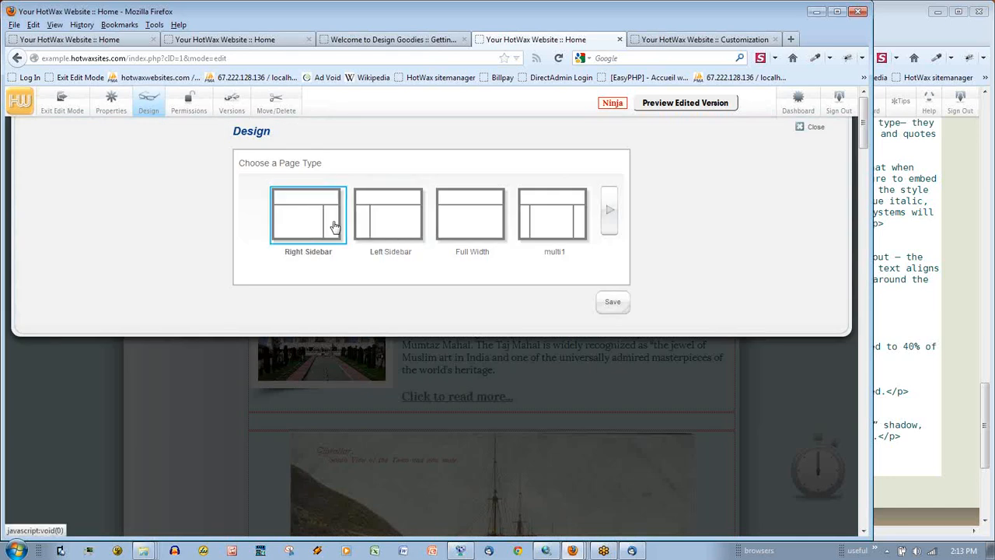
pyautogui.click(619, 305)
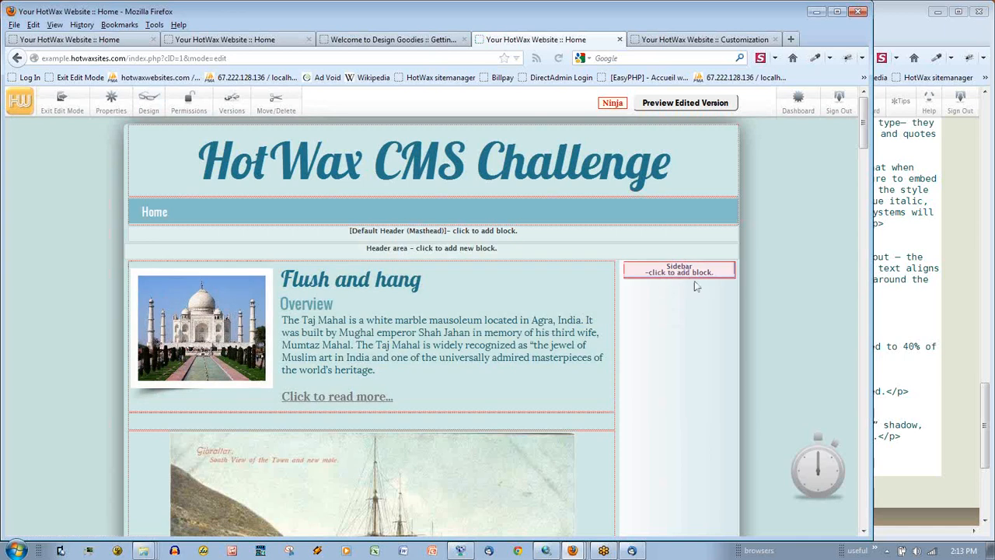
# - Start an EZ Content block in the Sidebar with the text "This is a zoom picture."
pyautogui.scroll(-3, 756, 322)
pyautogui.scroll(3, 744, 311)
pyautogui.click(673, 272)
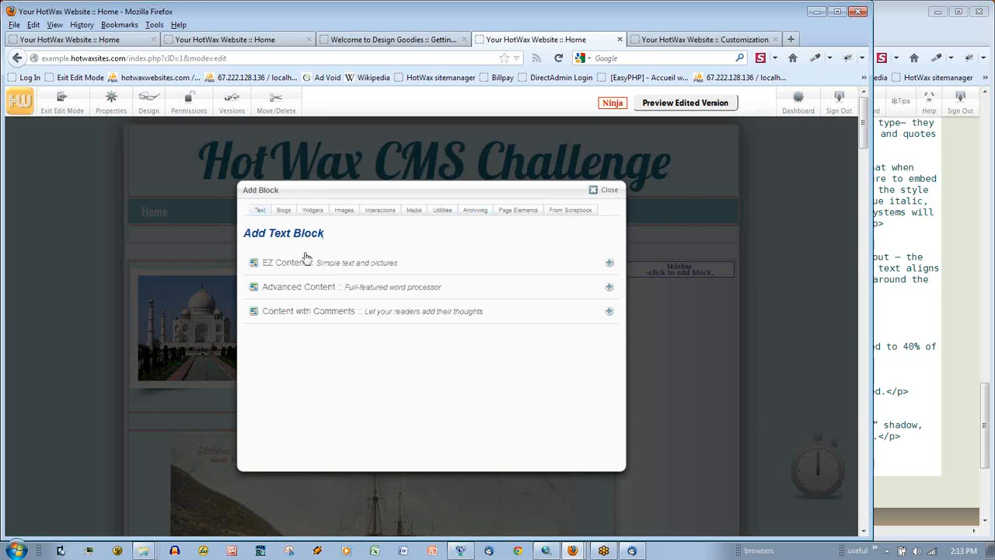
pyautogui.click(288, 264)
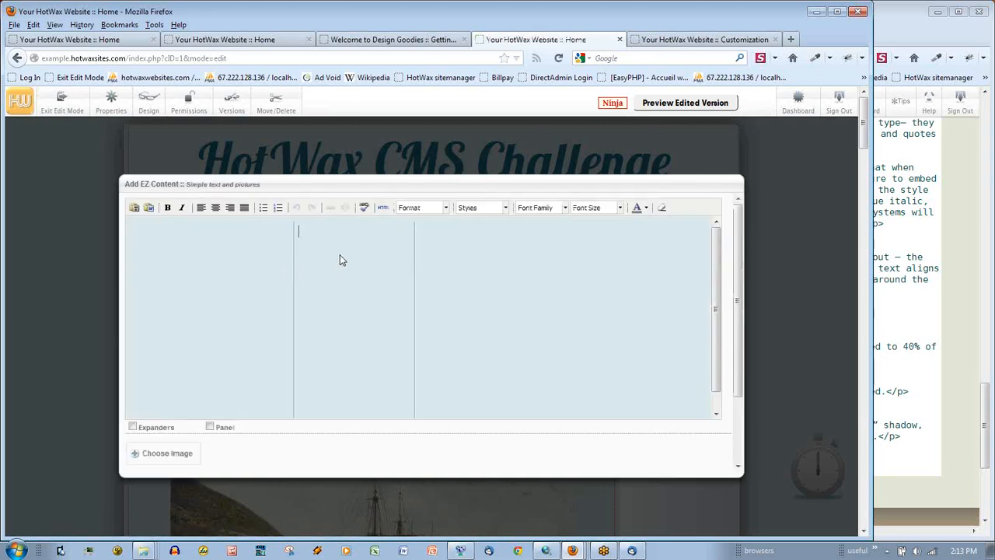
pyautogui.write('This is a zoom picture.')
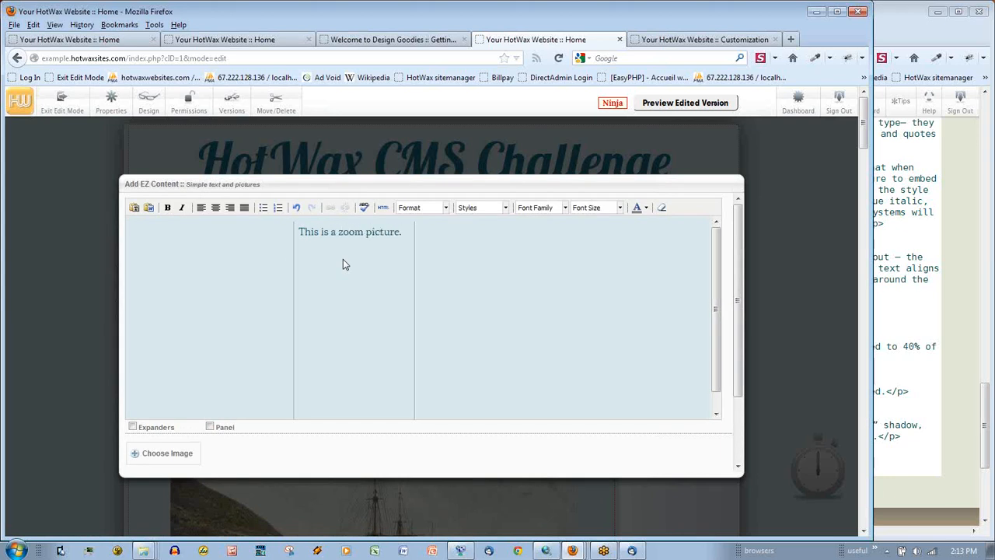
# - Choose taj.jpg from the file manager as the sidebar block's image
pyautogui.click(146, 453)
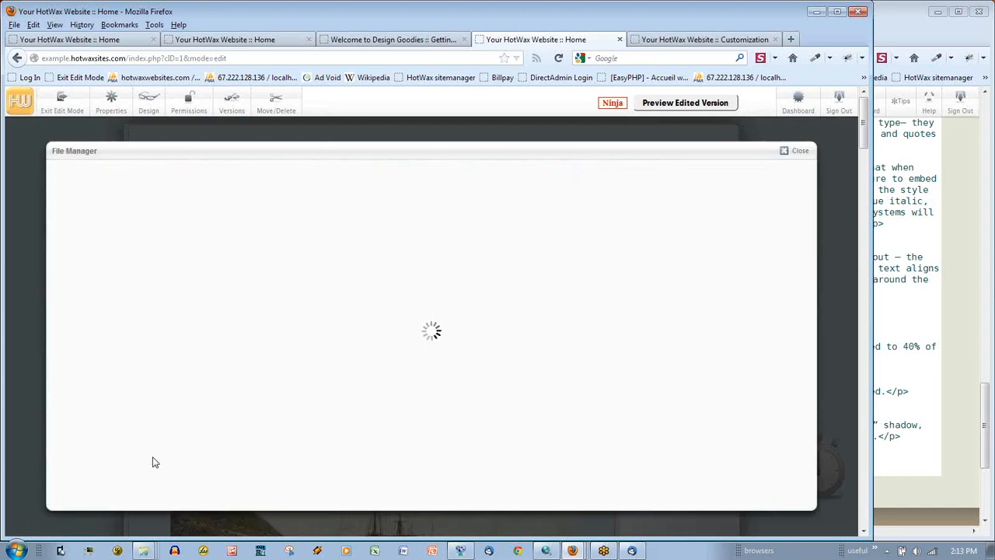
pyautogui.click(269, 243)
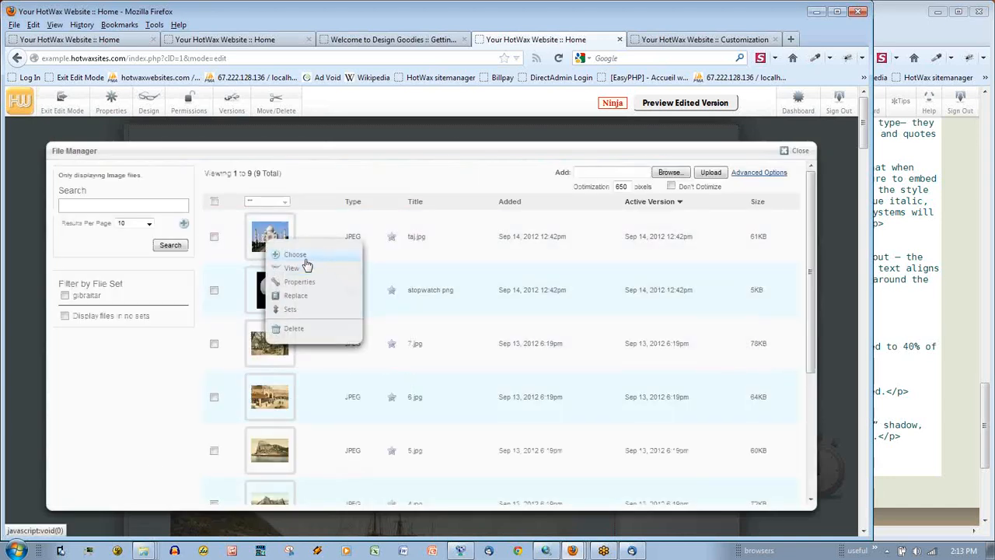
pyautogui.click(305, 259)
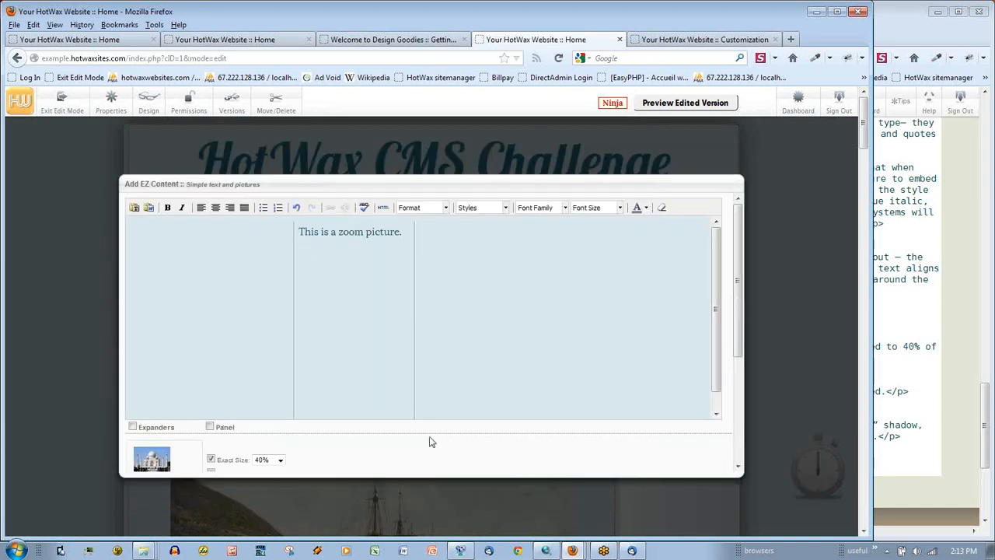
# - Give the Taj Mahal image a Drop Shadow and Round Corners, enable zoom with 'Click to Zoom' hidden, and place it centred above the text
pyautogui.click(306, 400)
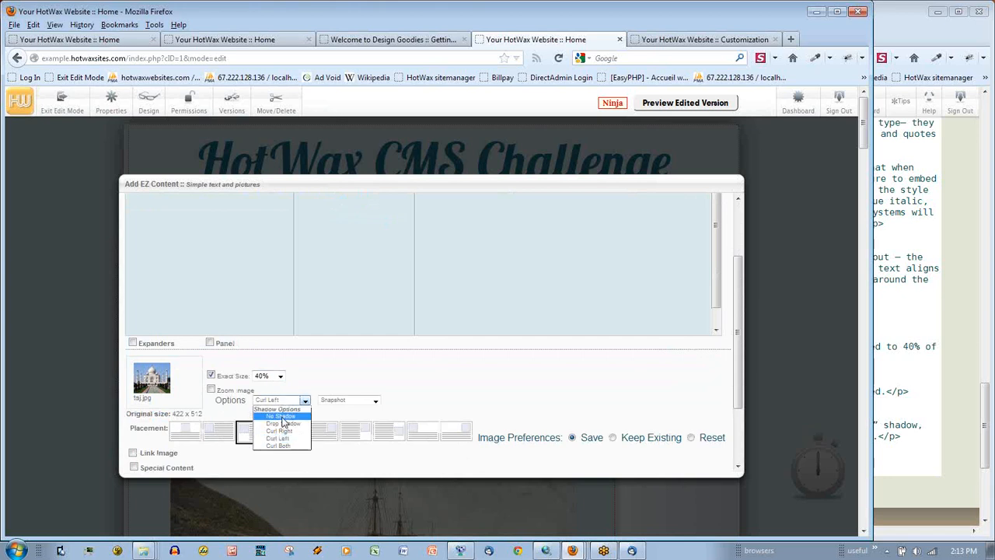
pyautogui.click(282, 422)
pyautogui.click(334, 402)
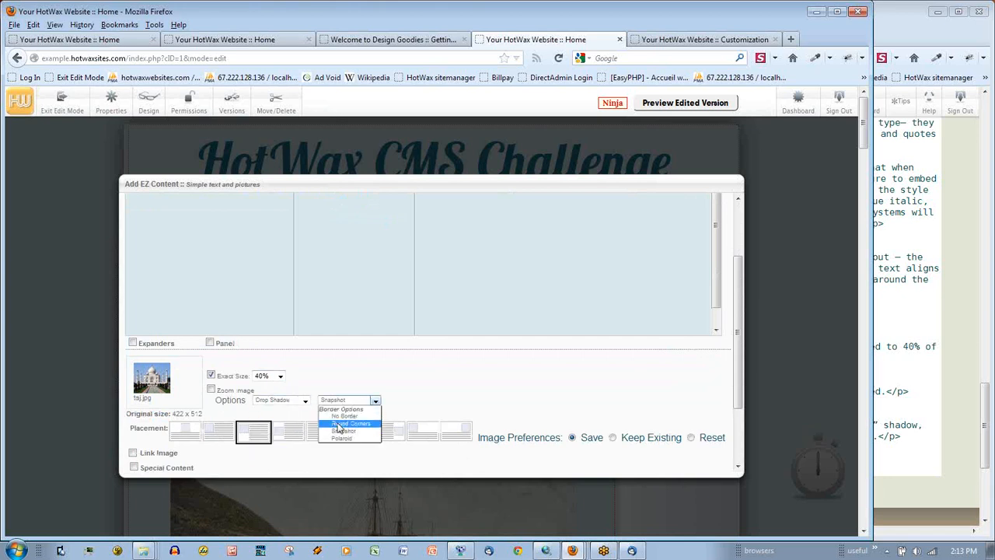
pyautogui.click(336, 416)
pyautogui.click(212, 389)
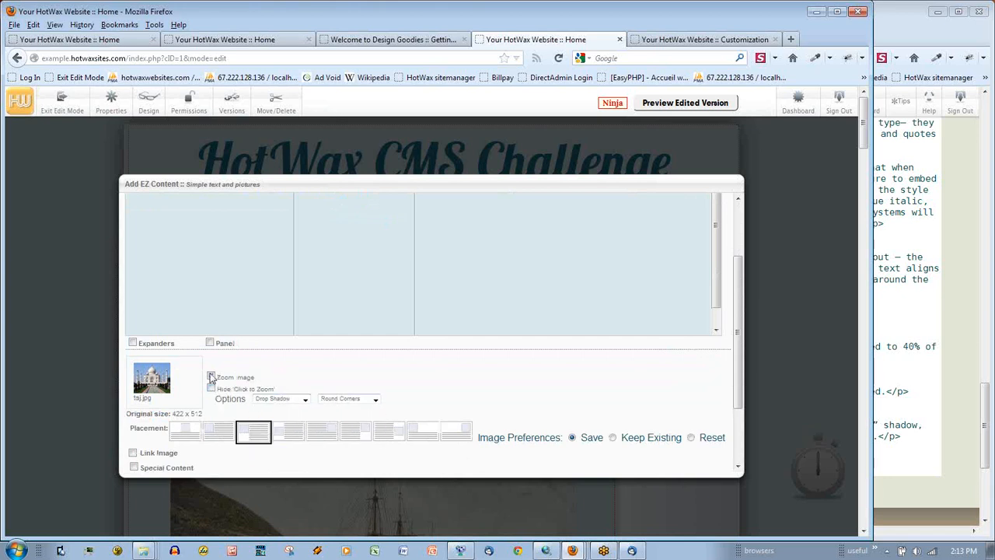
pyautogui.click(211, 388)
pyautogui.click(186, 431)
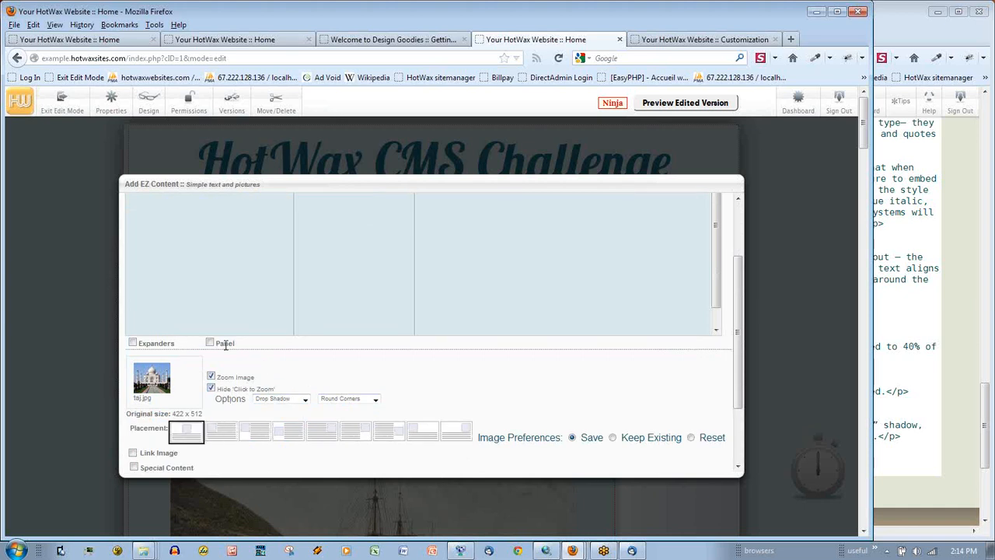
# - Enable a panel with a Bevel effect and Main Area Background, and add the zoom picture block to the page
pyautogui.click(209, 343)
pyautogui.click(272, 343)
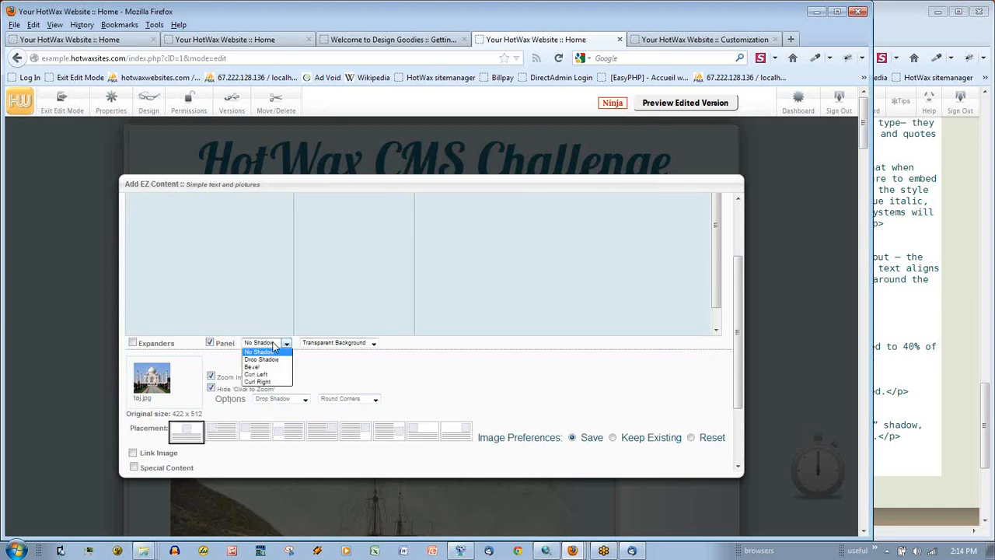
pyautogui.click(261, 367)
pyautogui.click(335, 344)
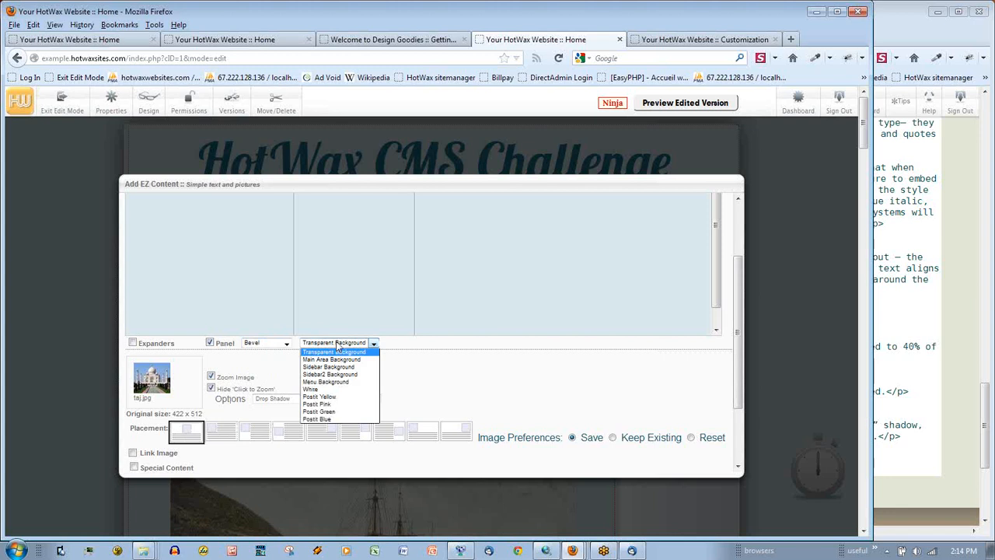
pyautogui.click(332, 360)
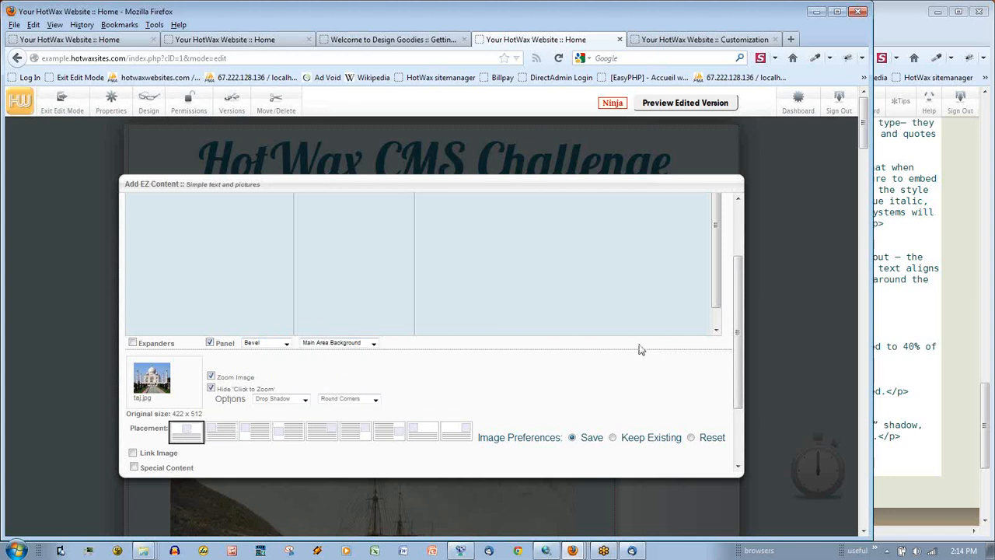
pyautogui.scroll(-3, 743, 373)
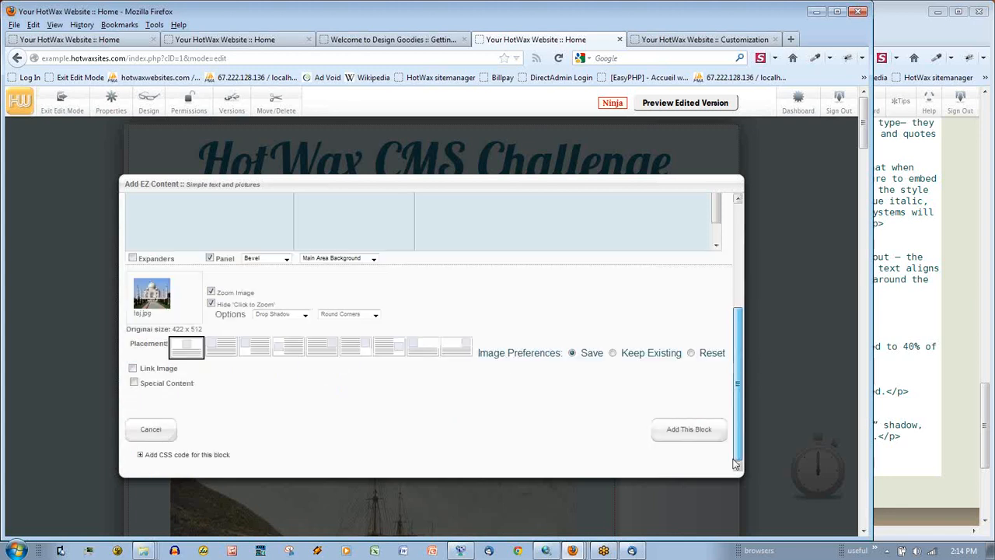
pyautogui.click(695, 437)
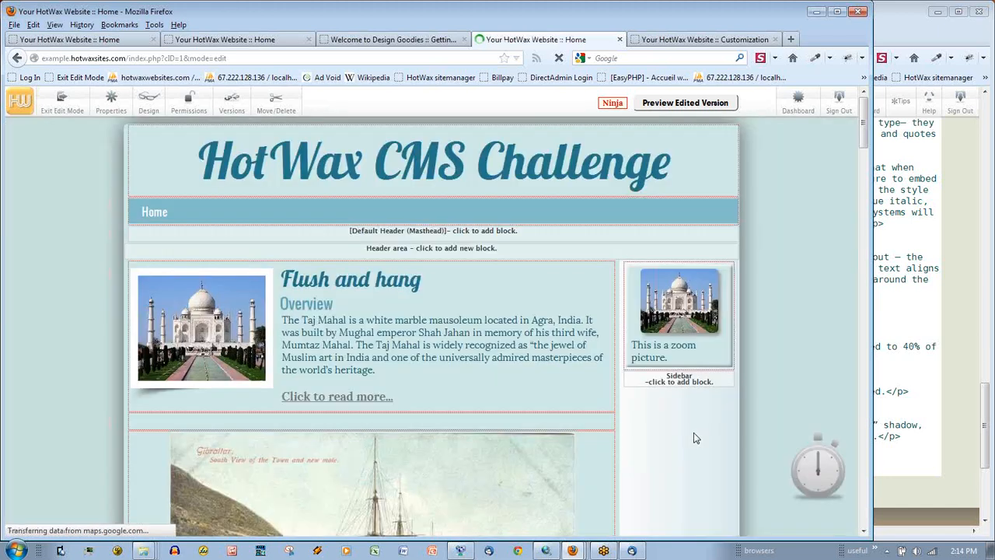
# - Start another EZ Content block in the Sidebar and enter "Empahsis! it's great!" on two lines in the Dumb Wide font
pyautogui.click(699, 381)
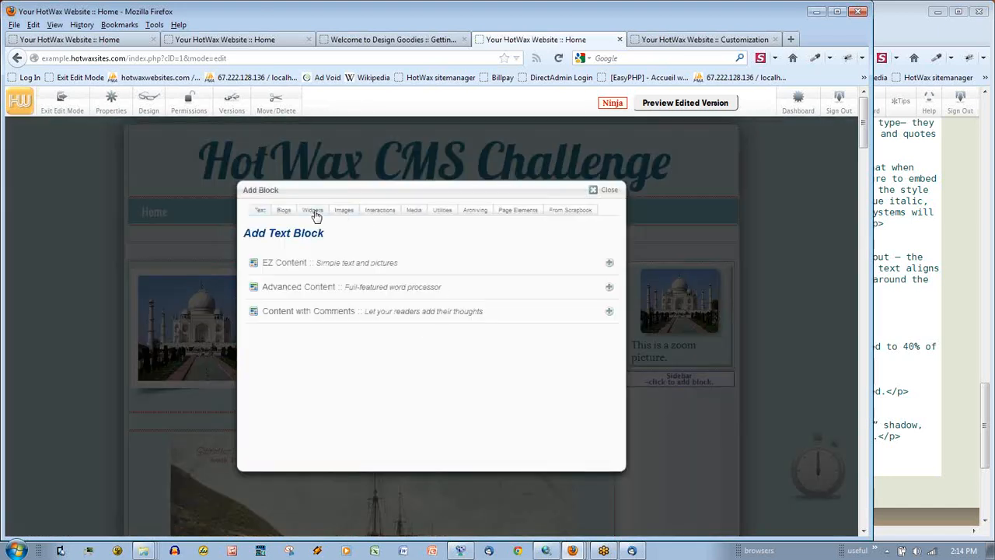
pyautogui.click(300, 263)
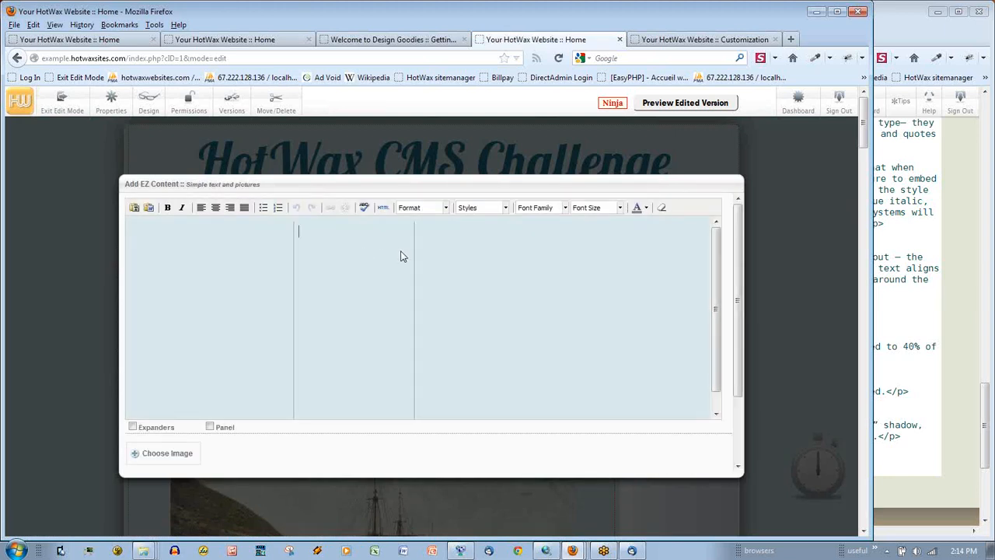
pyautogui.click(564, 208)
pyautogui.scroll(-2, 580, 264)
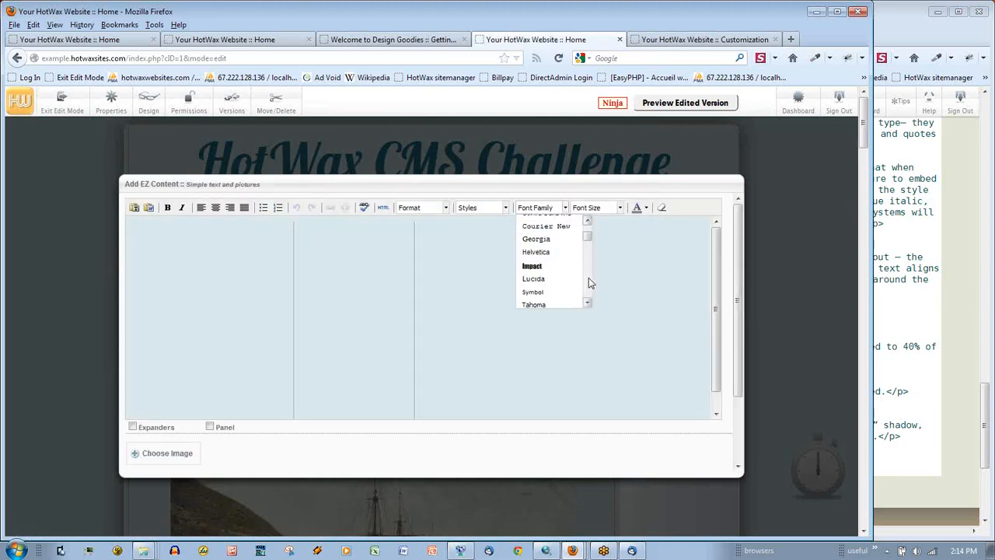
pyautogui.scroll(-5, 585, 281)
pyautogui.scroll(-6, 591, 287)
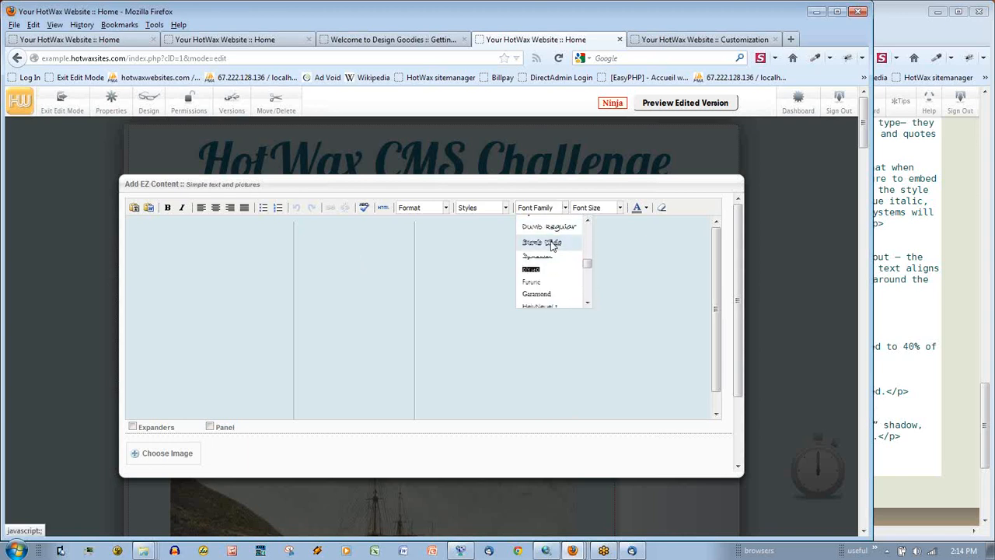
pyautogui.click(557, 244)
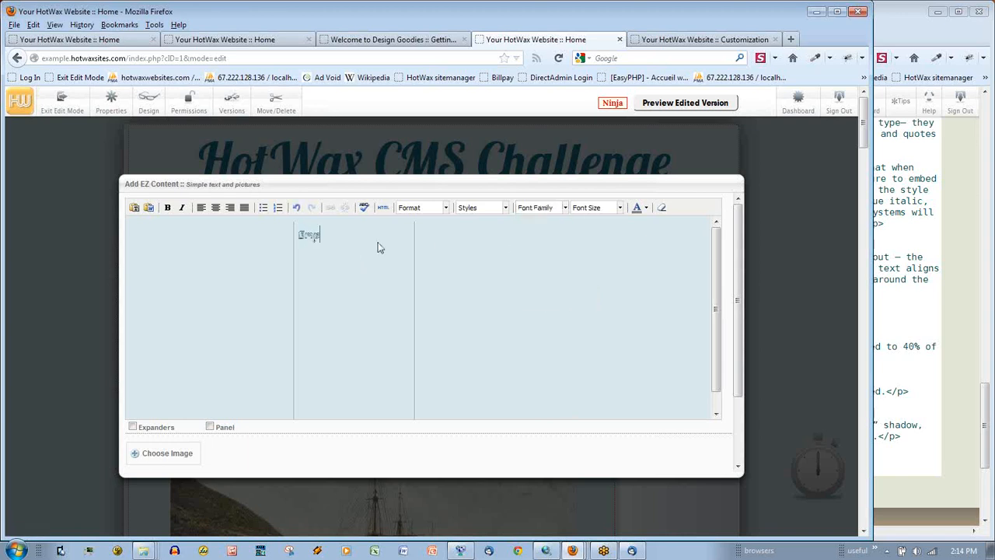
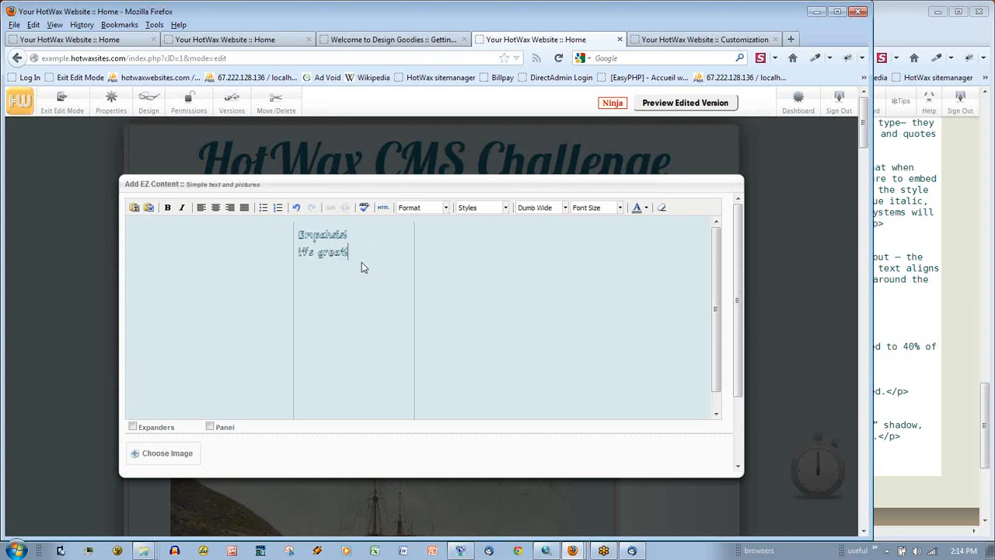
# - Enlarge both lines of the new sidebar text to 36pt
pyautogui.click(300, 236)
pyautogui.moveTo(301, 239); pyautogui.dragTo(351, 259)
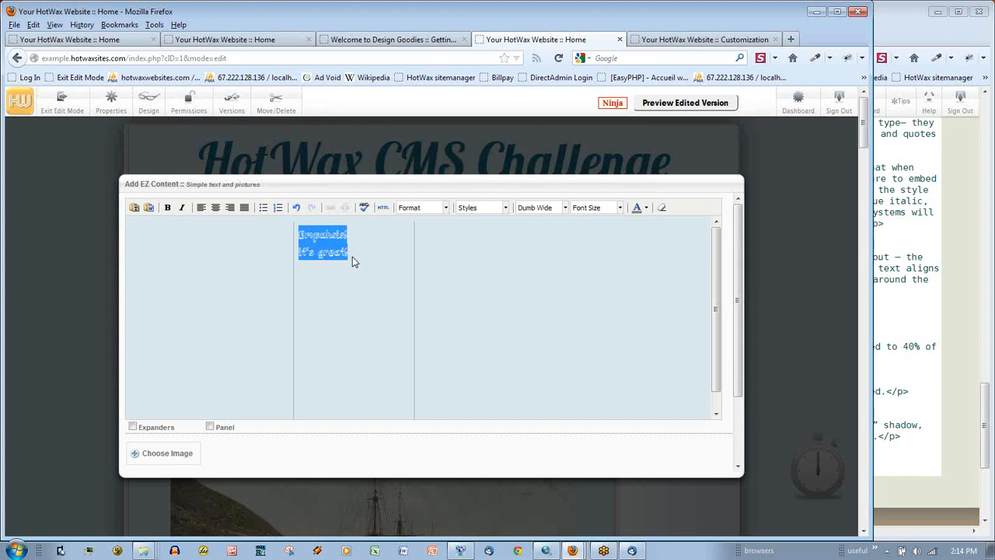
pyautogui.click(612, 212)
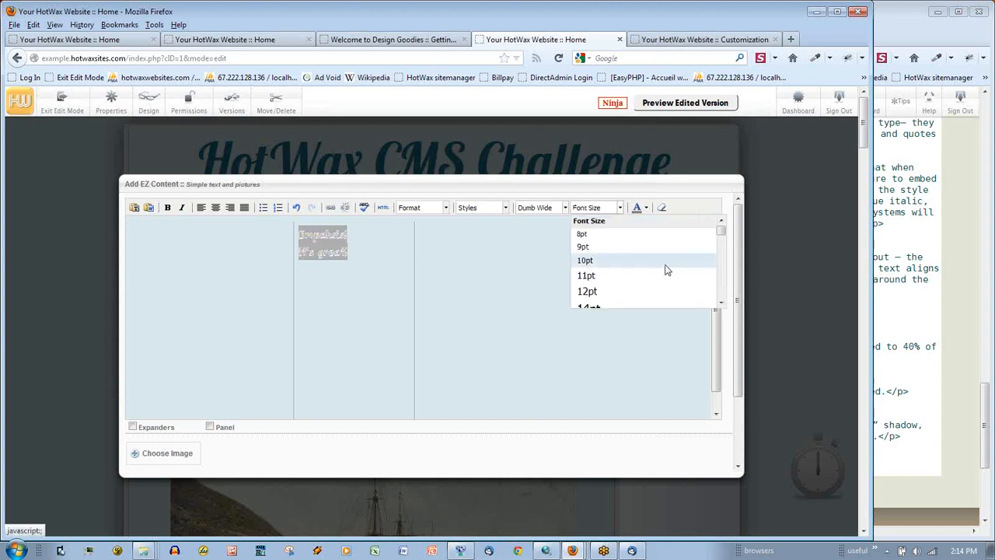
pyautogui.scroll(-3, 684, 299)
pyautogui.scroll(-2, 684, 300)
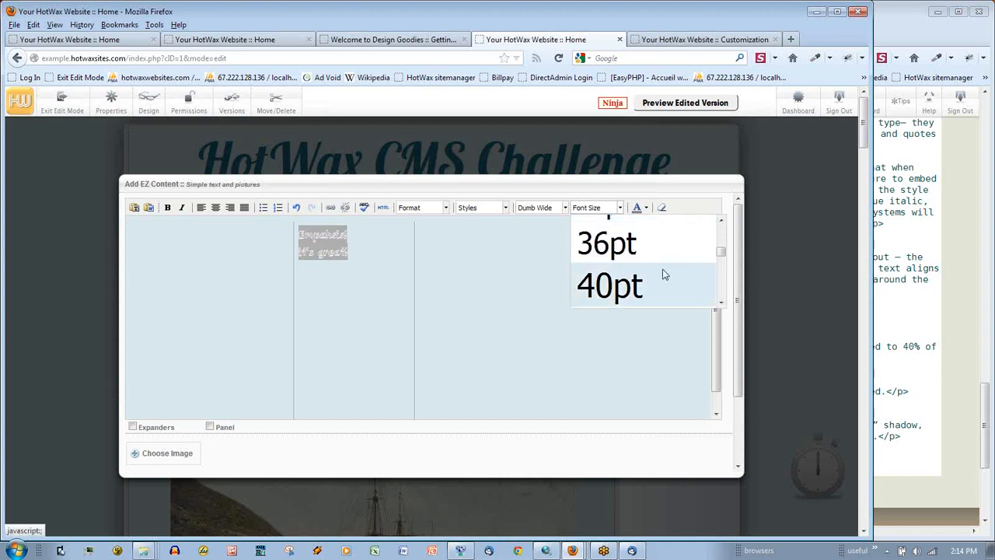
pyautogui.click(633, 244)
# - Set the sidebar text size to 28pt and remove the empty space above its first line
pyautogui.click(619, 208)
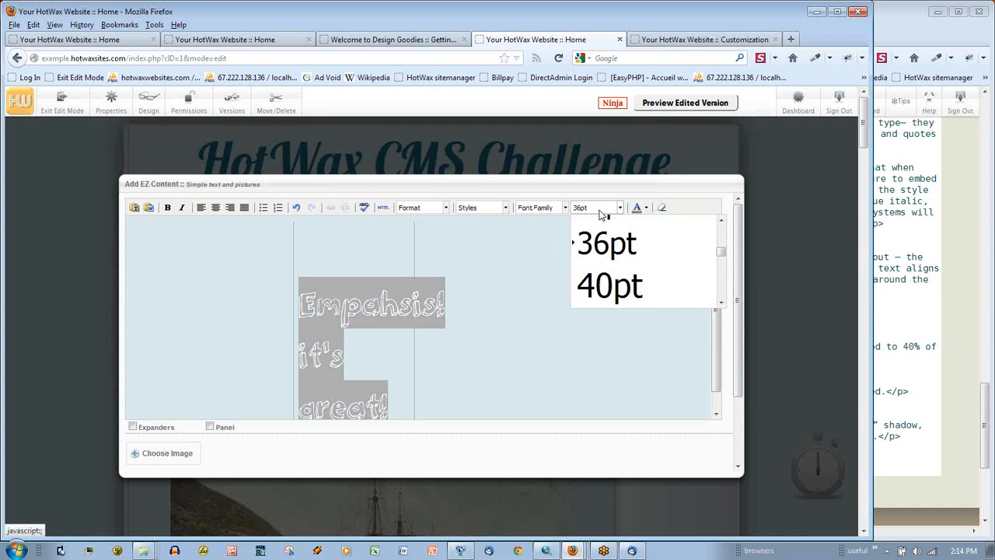
pyautogui.scroll(3, 615, 241)
pyautogui.click(611, 243)
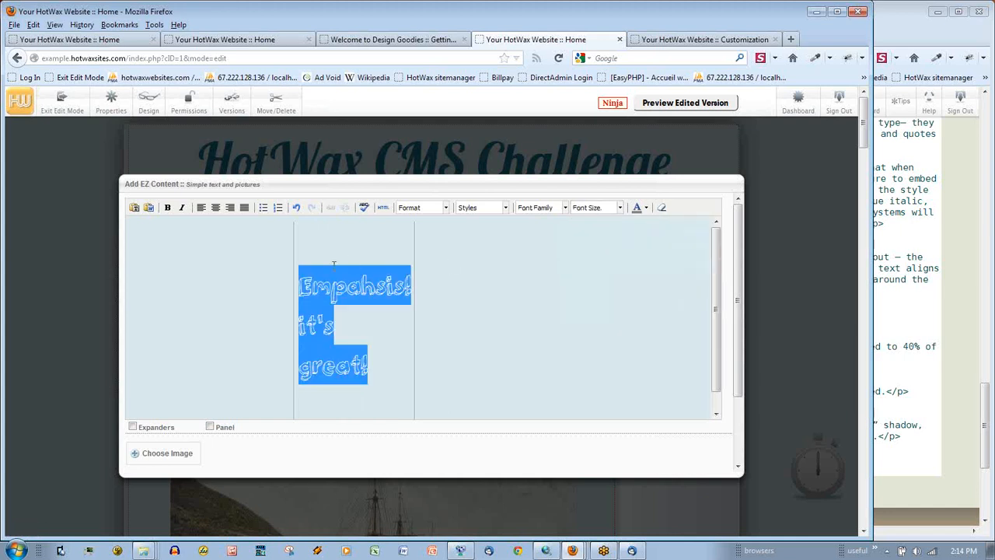
pyautogui.click(304, 287)
pyautogui.press('BackSpace')
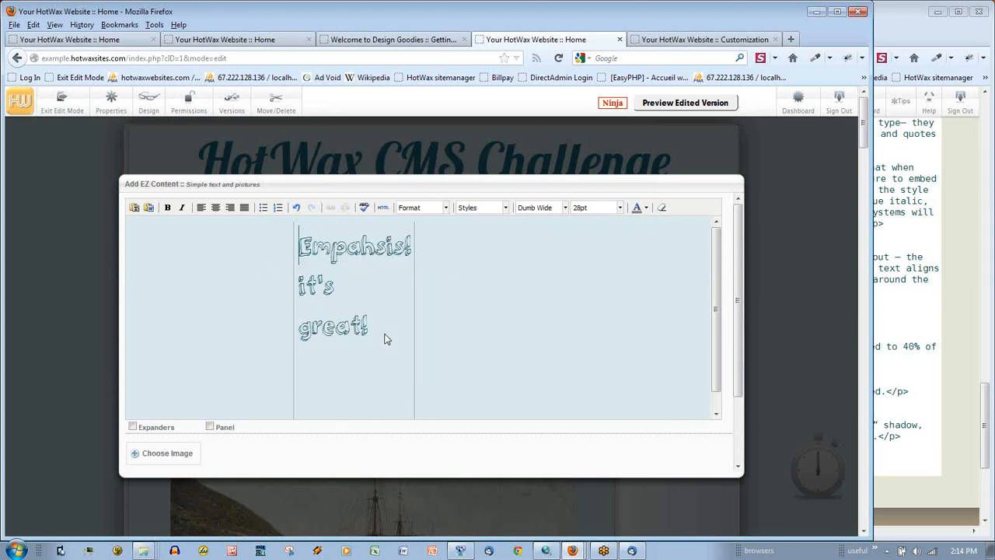
# - Colour all of the "Empahsis! it's great!" text magenta
pyautogui.moveTo(301, 243); pyautogui.dragTo(374, 327)
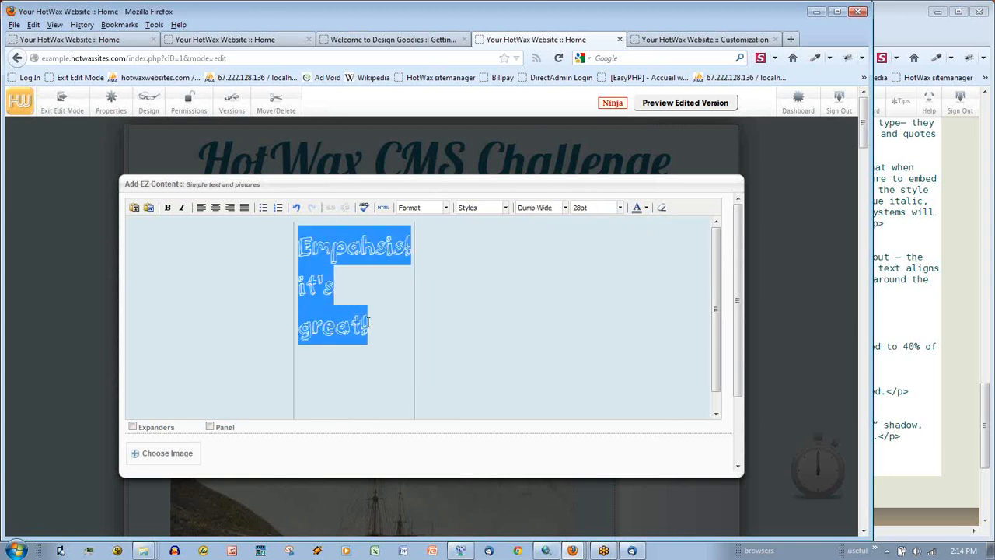
pyautogui.click(642, 207)
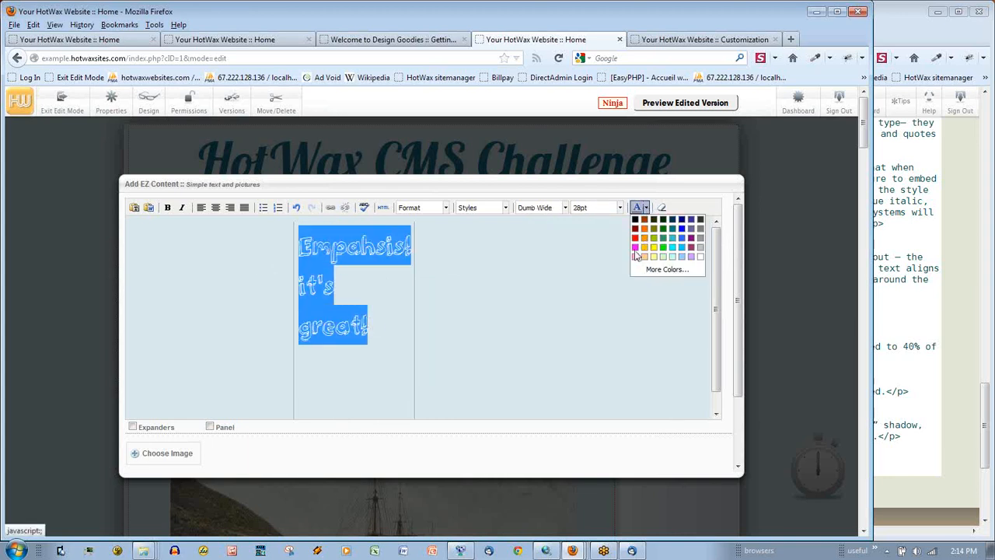
pyautogui.click(635, 248)
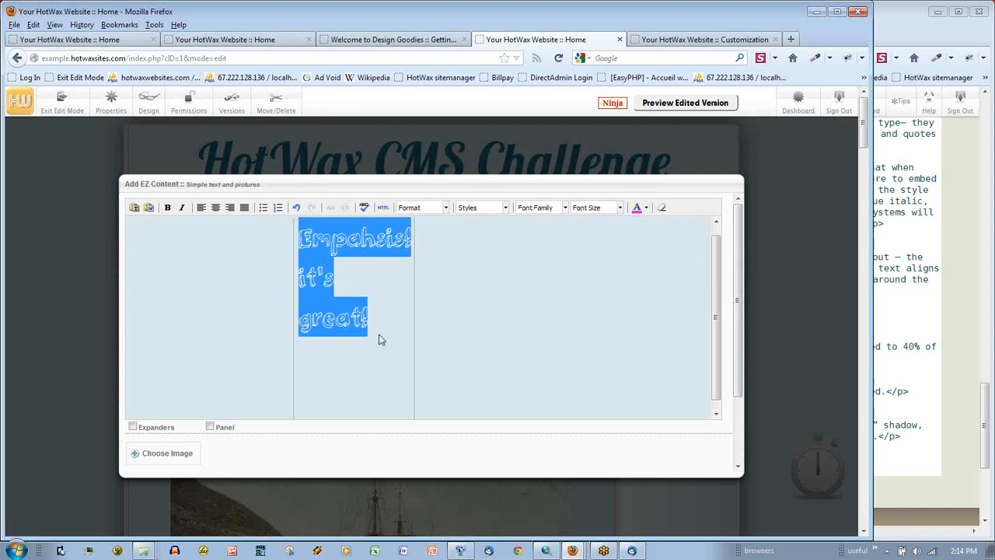
# - Enable a Postit Yellow panel with a Curl Left shadow for the text and add the block to the page
pyautogui.click(210, 427)
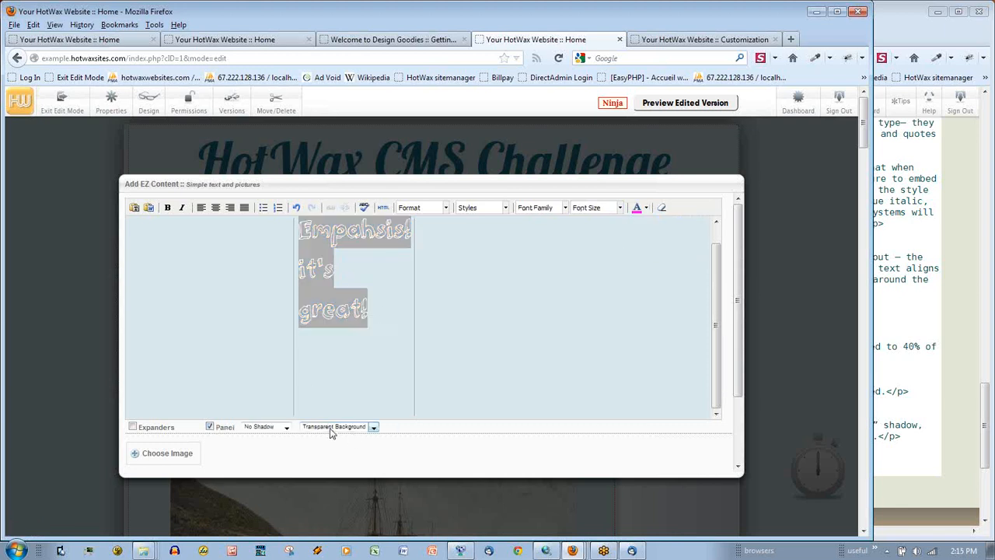
pyautogui.click(333, 428)
pyautogui.click(323, 481)
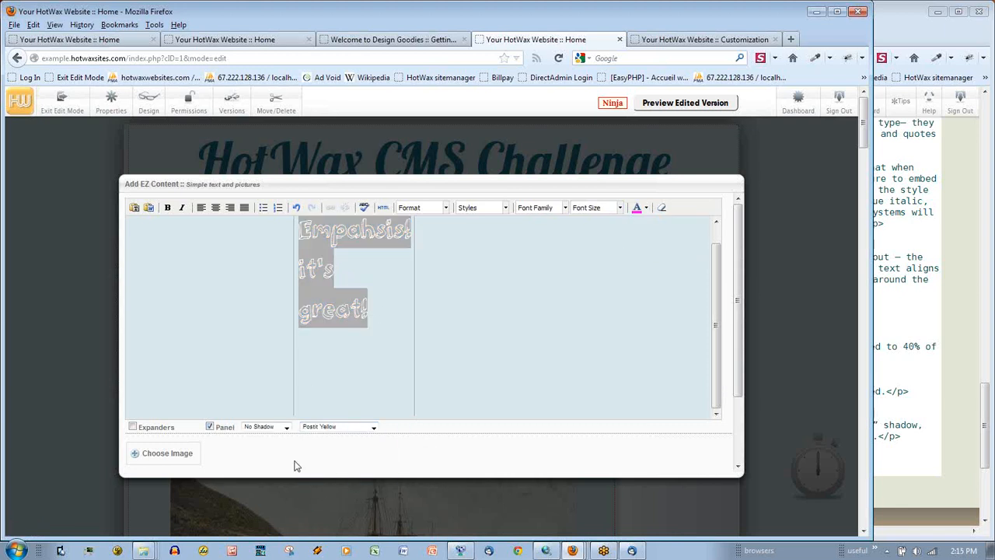
pyautogui.click(266, 428)
pyautogui.click(258, 458)
pyautogui.scroll(-2, 744, 364)
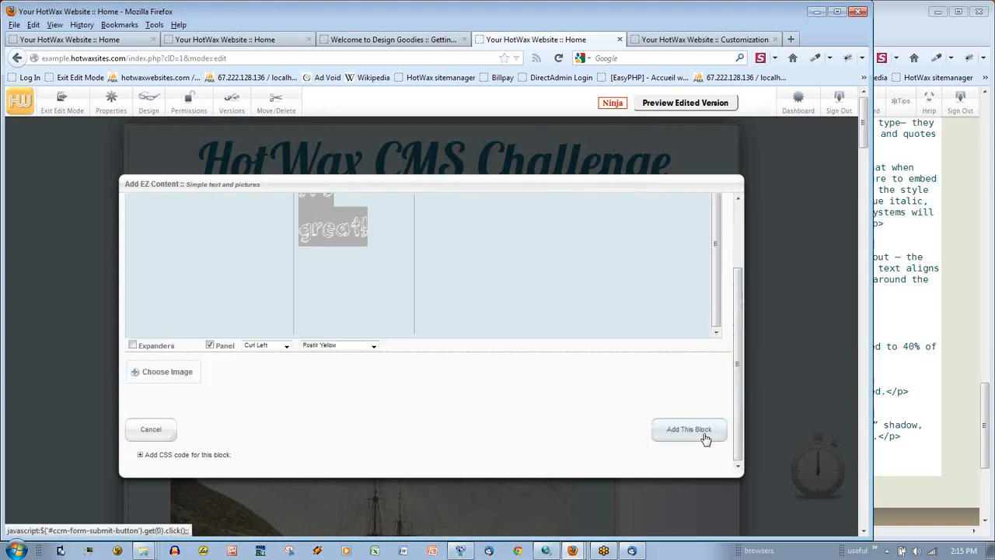
pyautogui.click(705, 434)
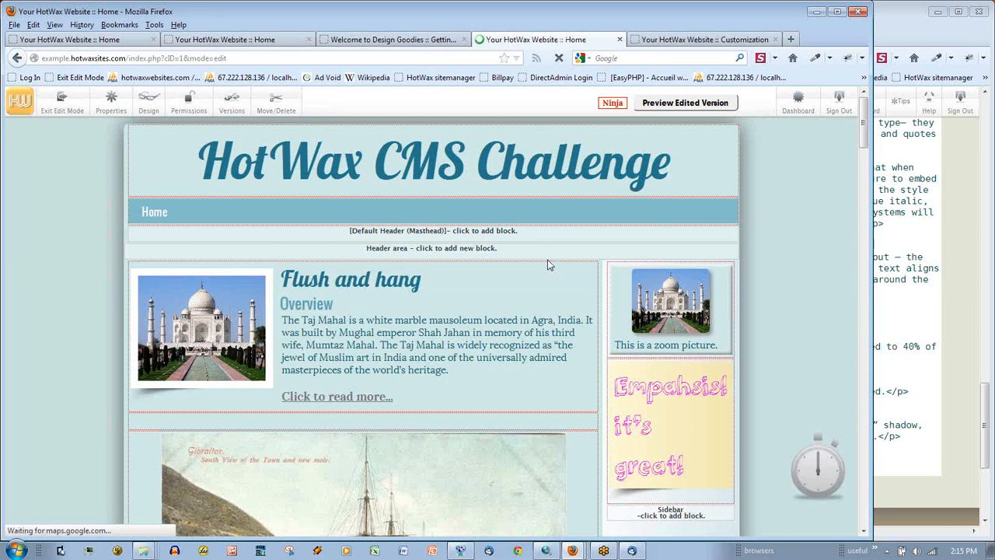
# - Move the Gibraltar thumbnail gallery block from the main content to the sidebar below the yellow text block and save the positioning
pyautogui.scroll(-10, 778, 280)
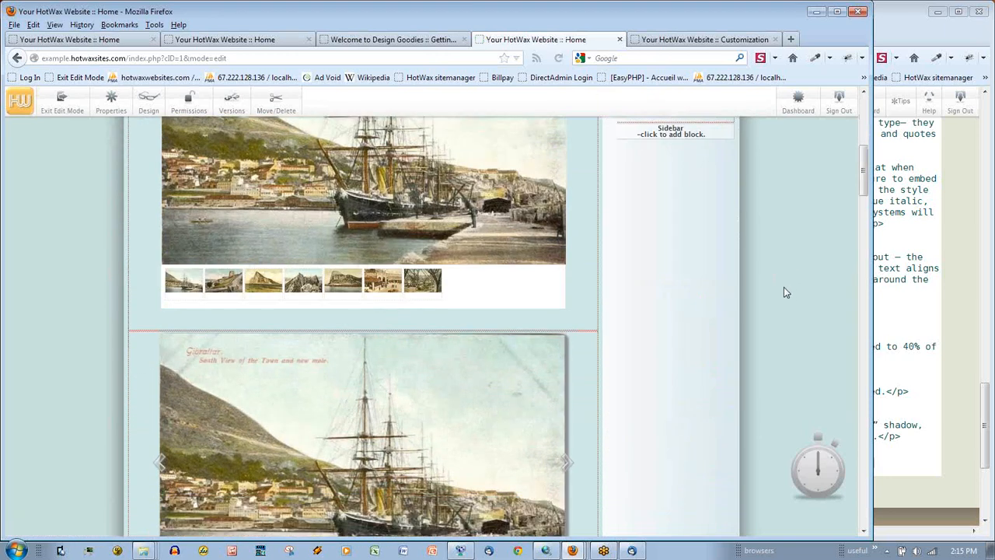
pyautogui.scroll(-5, 784, 291)
pyautogui.click(580, 372)
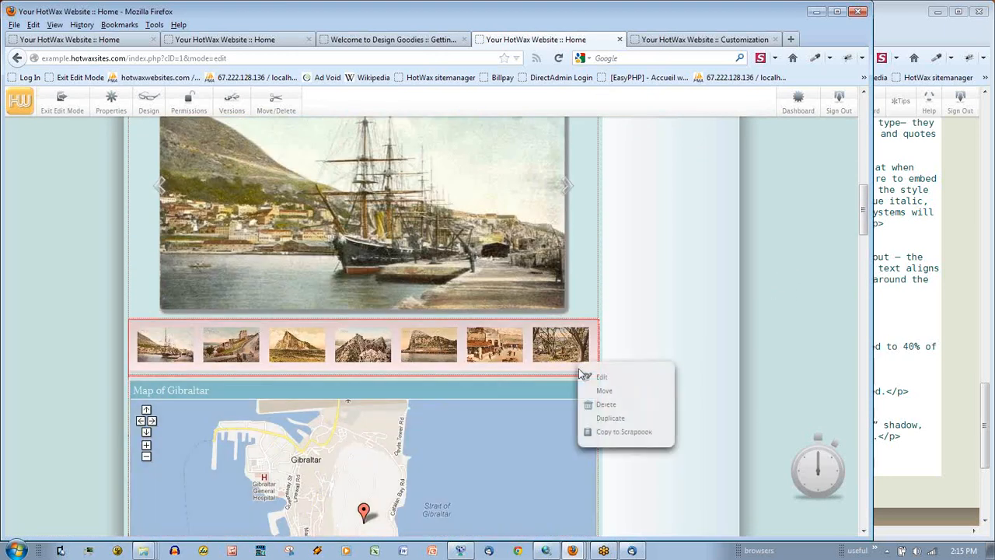
pyautogui.click(606, 391)
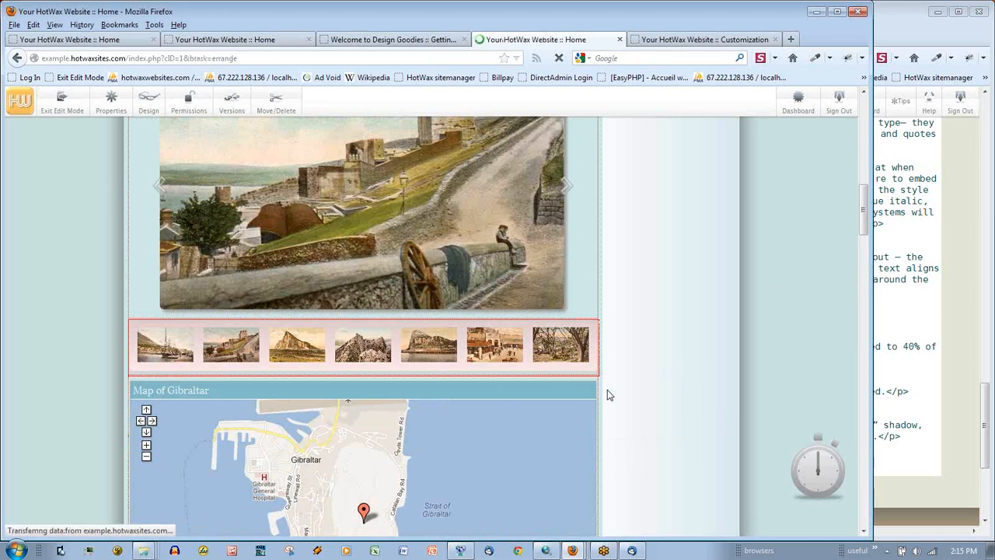
pyautogui.scroll(-5, 773, 376)
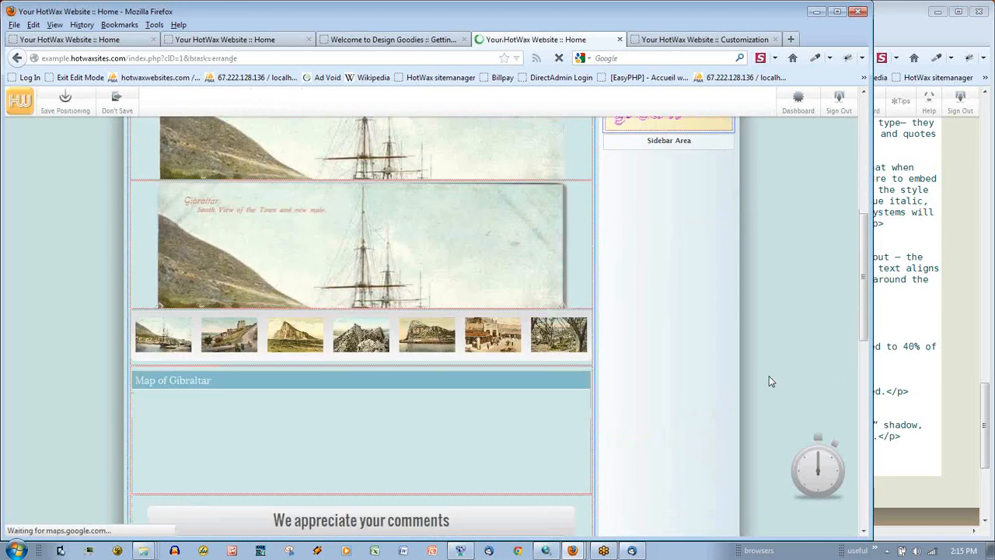
pyautogui.moveTo(288, 376); pyautogui.dragTo(675, 156)
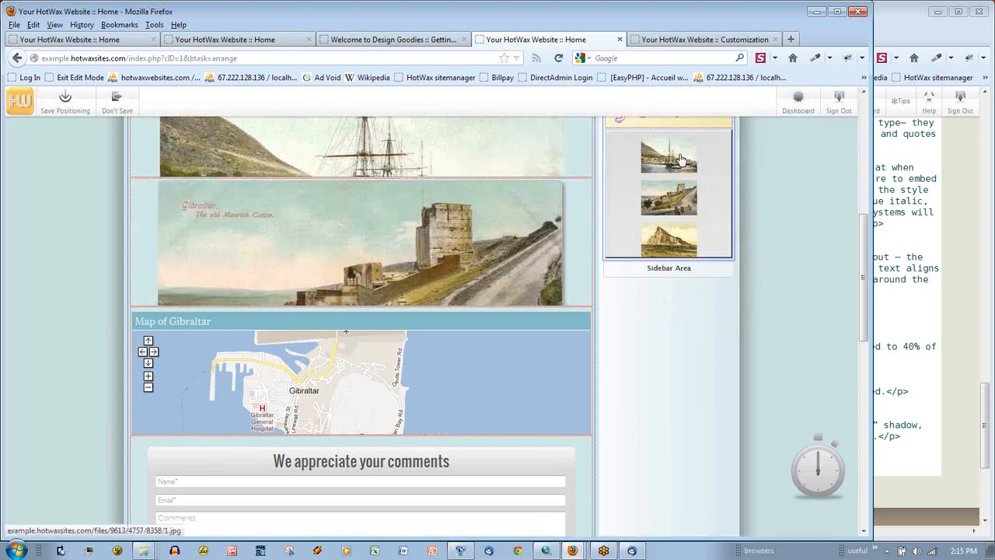
pyautogui.click(68, 113)
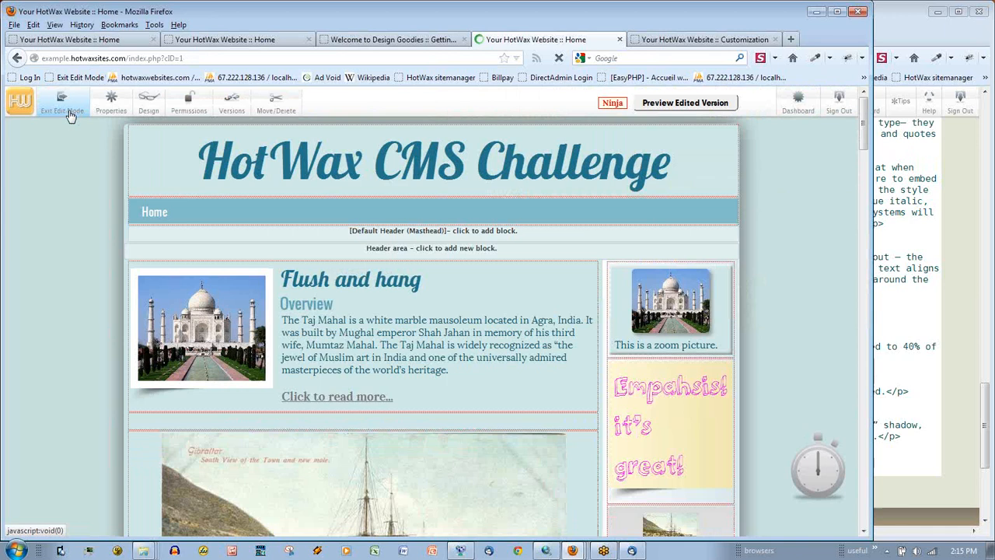
# - Exit edit mode by publishing the page changes, and review the published home page down to its end
pyautogui.click(70, 112)
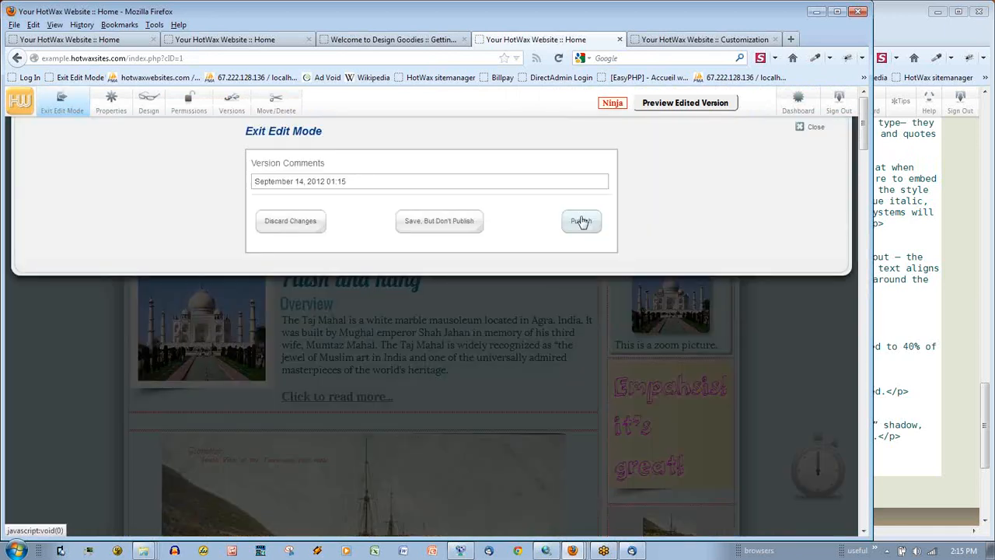
pyautogui.click(586, 221)
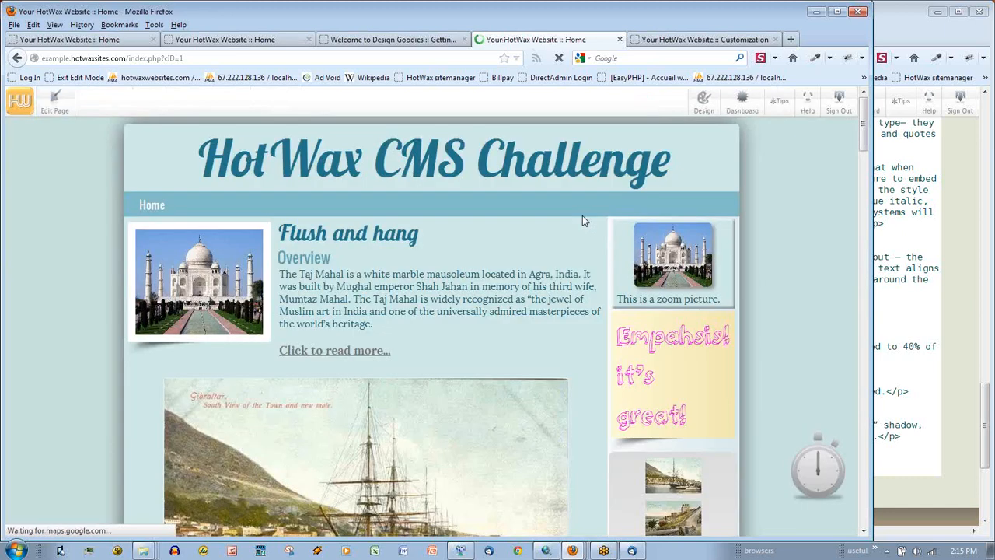
pyautogui.scroll(-10, 780, 244)
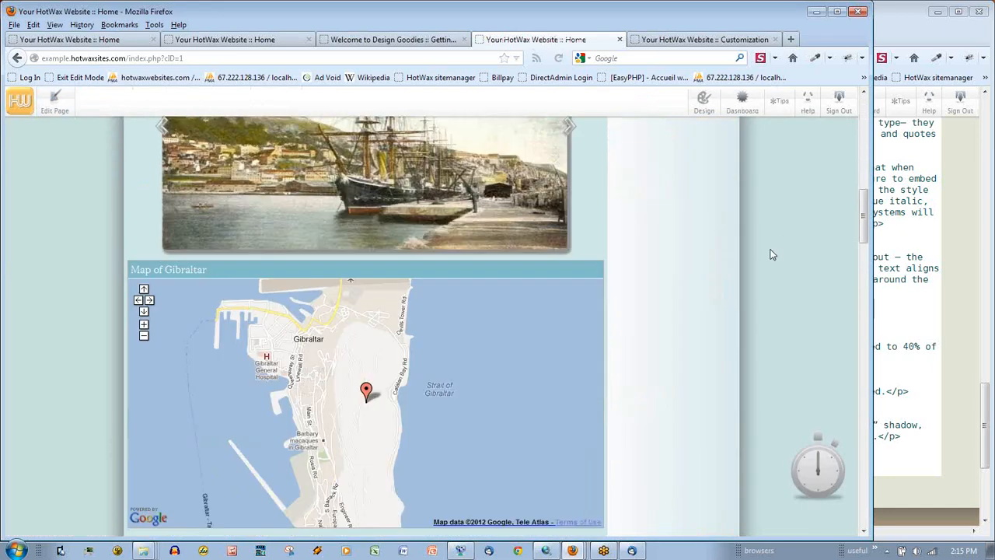
pyautogui.scroll(5, 769, 255)
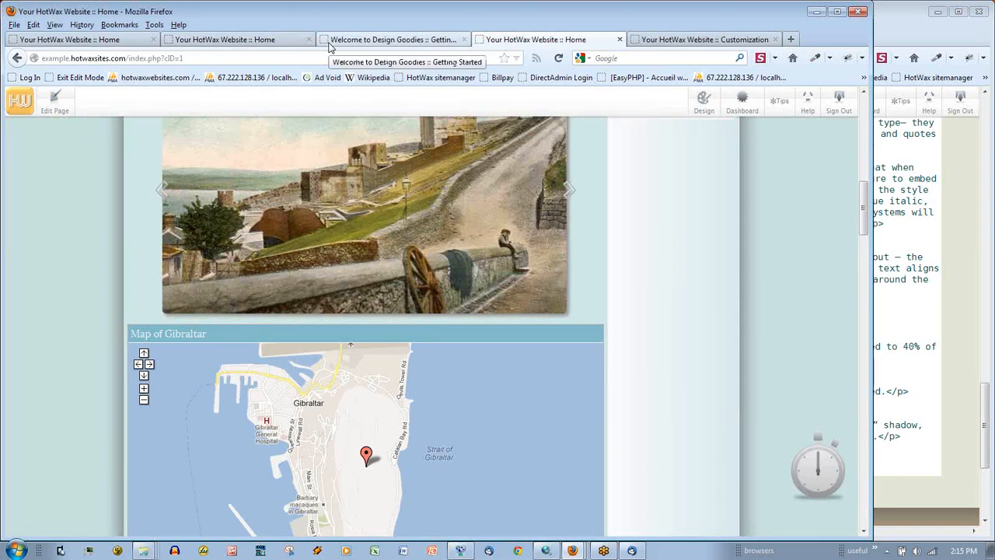
pyautogui.scroll(-10, 775, 412)
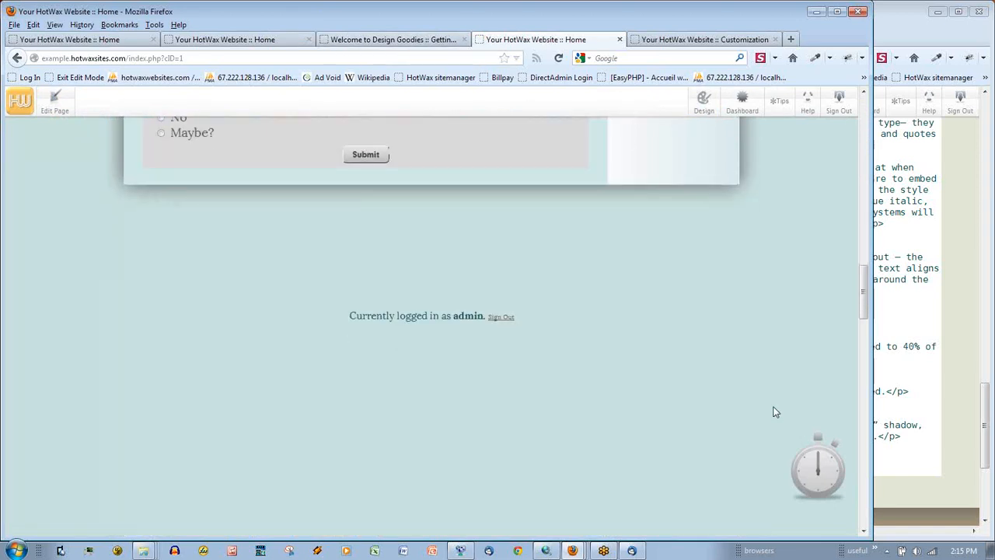
pyautogui.scroll(10, 773, 410)
# - Enable Include Advanced Elements in the site design's customization options
pyautogui.click(744, 109)
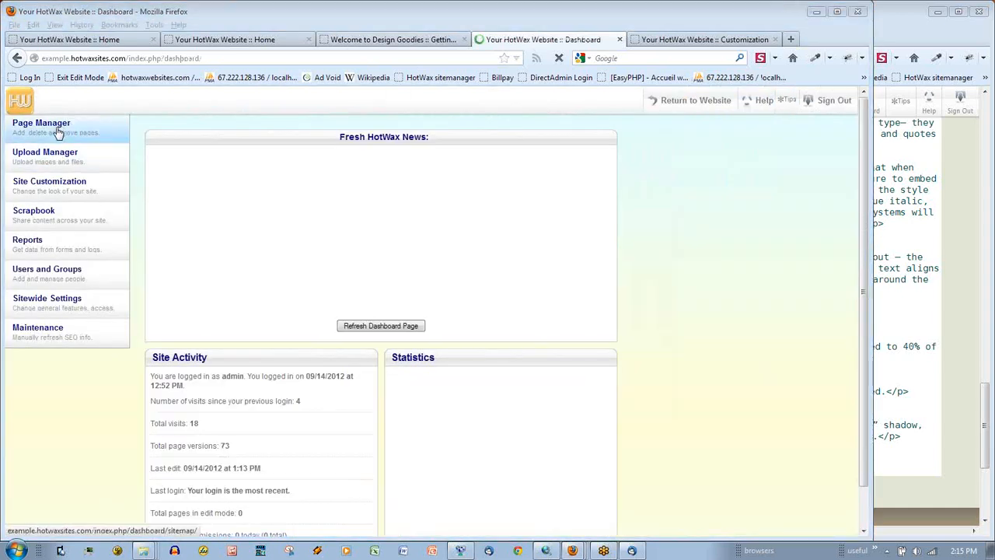
pyautogui.click(53, 191)
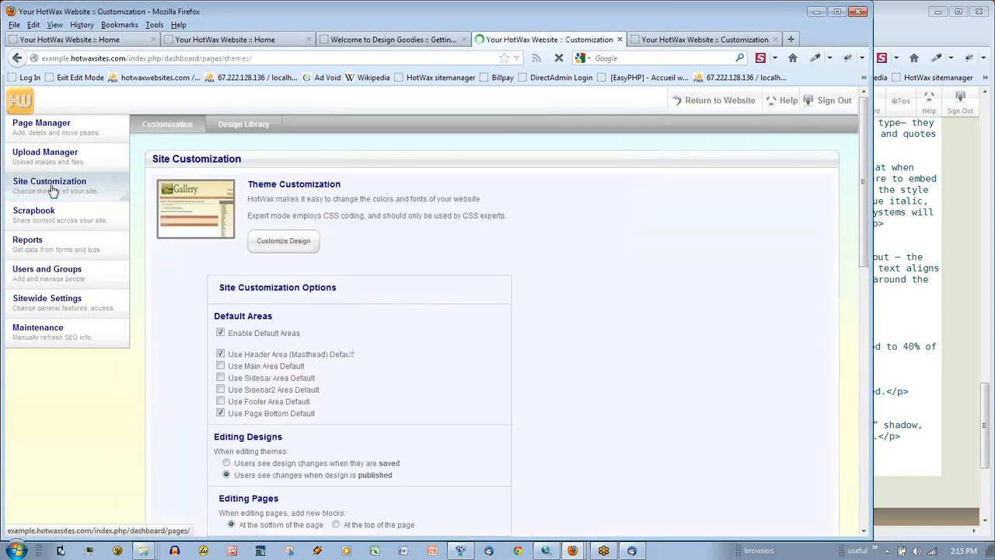
pyautogui.click(298, 243)
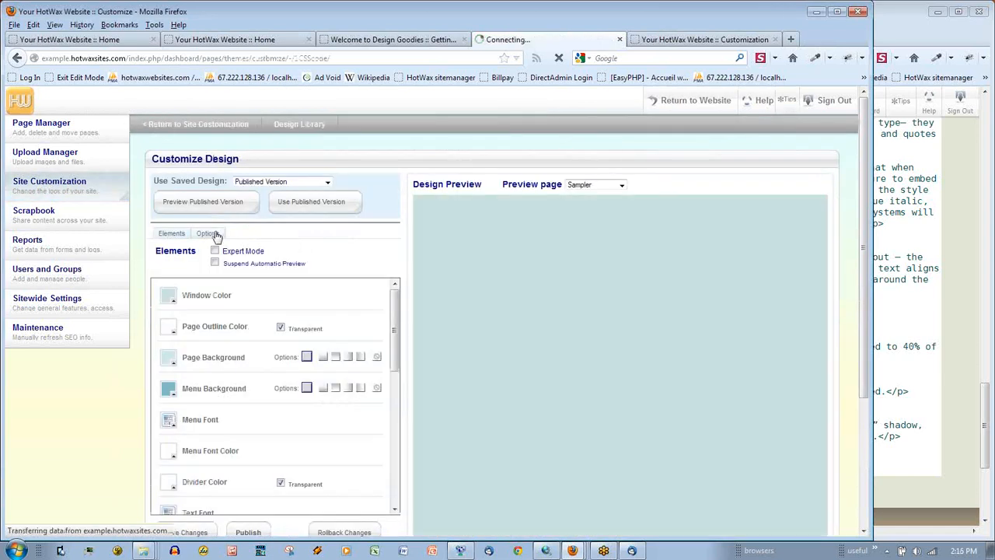
pyautogui.click(210, 234)
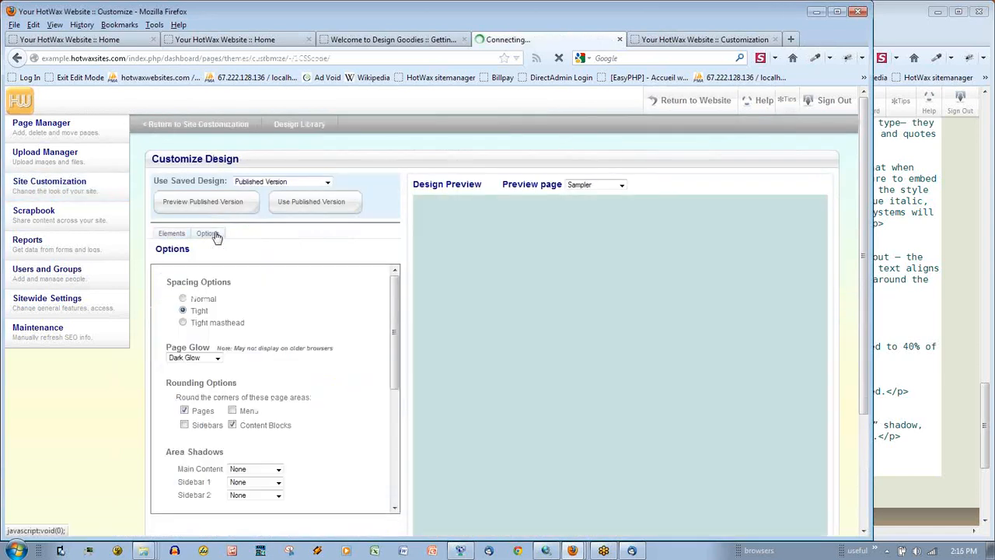
pyautogui.scroll(-6, 336, 411)
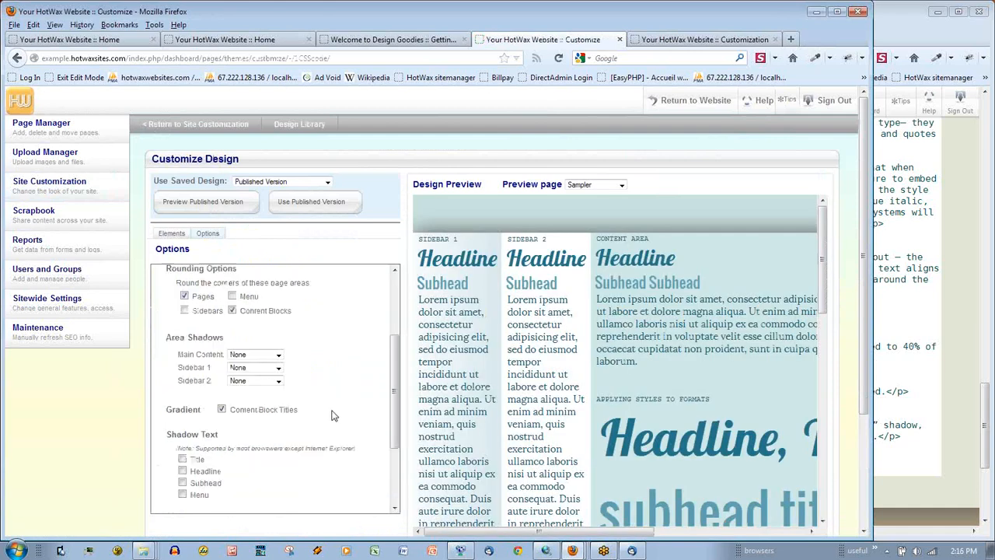
pyautogui.scroll(-3, 274, 466)
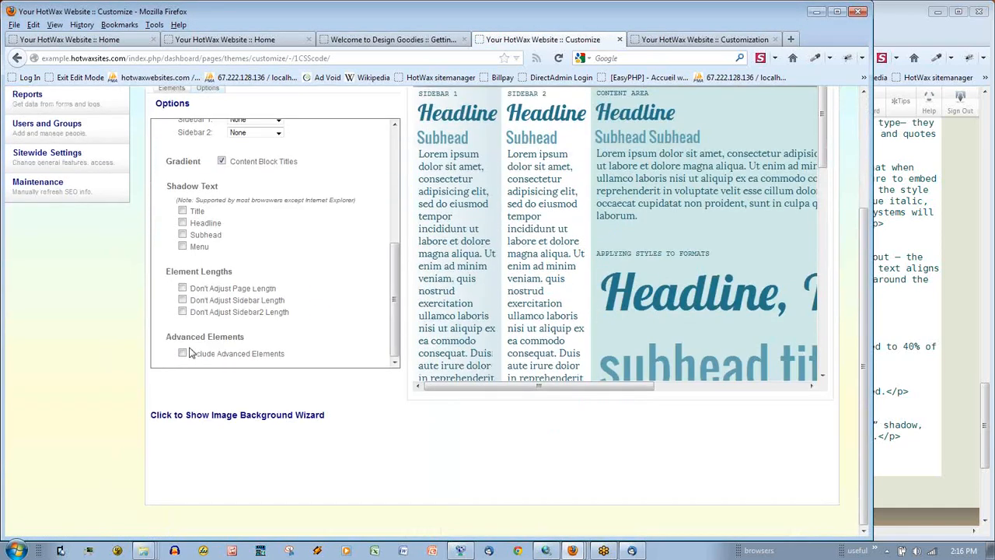
pyautogui.click(184, 353)
pyautogui.click(542, 278)
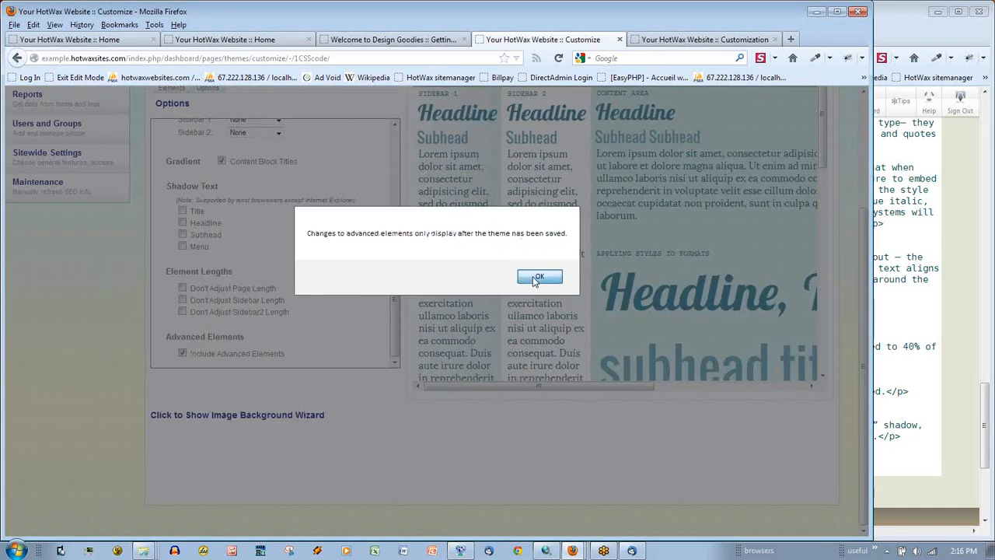
# - Return to the design's elements and save the design with the advanced elements included
pyautogui.scroll(3, 119, 189)
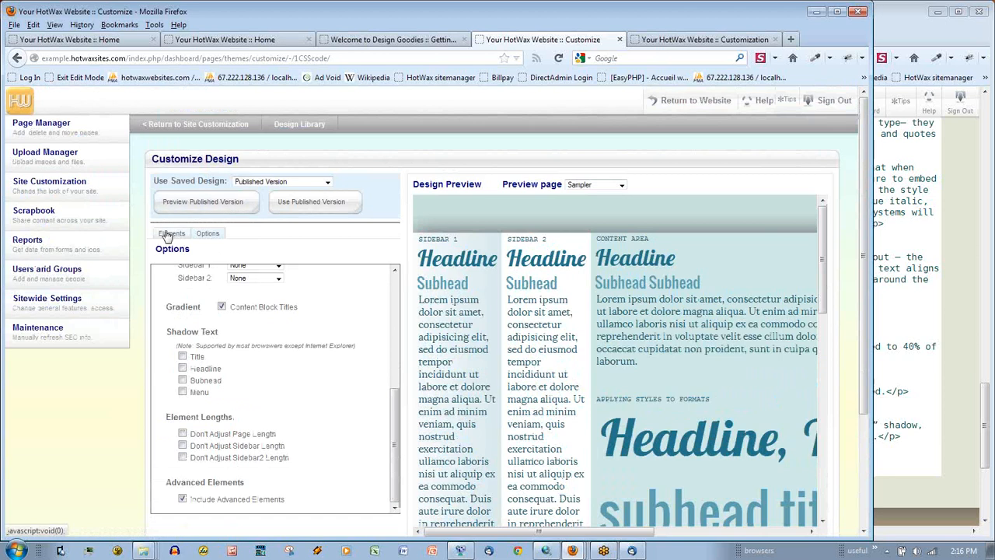
pyautogui.click(168, 234)
pyautogui.scroll(-3, 419, 443)
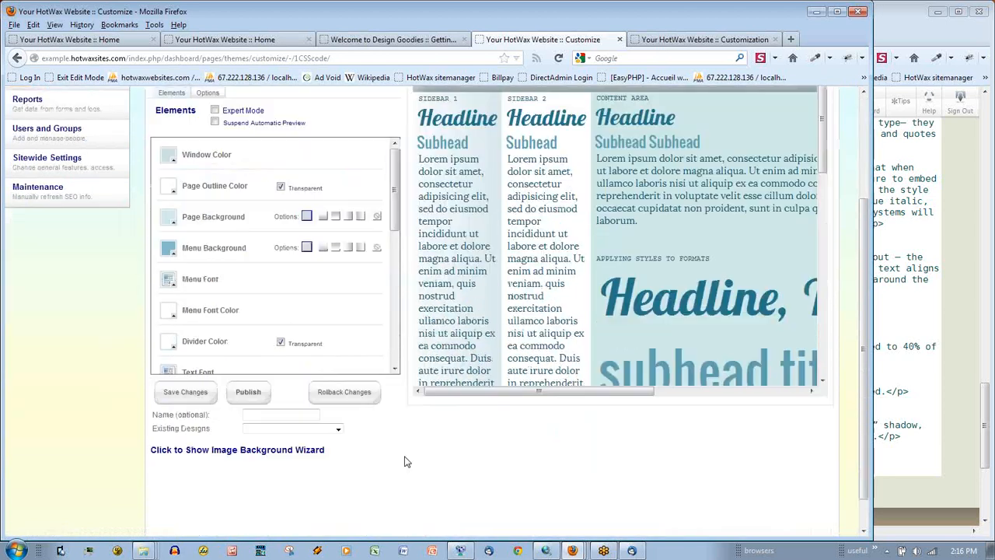
pyautogui.click(249, 362)
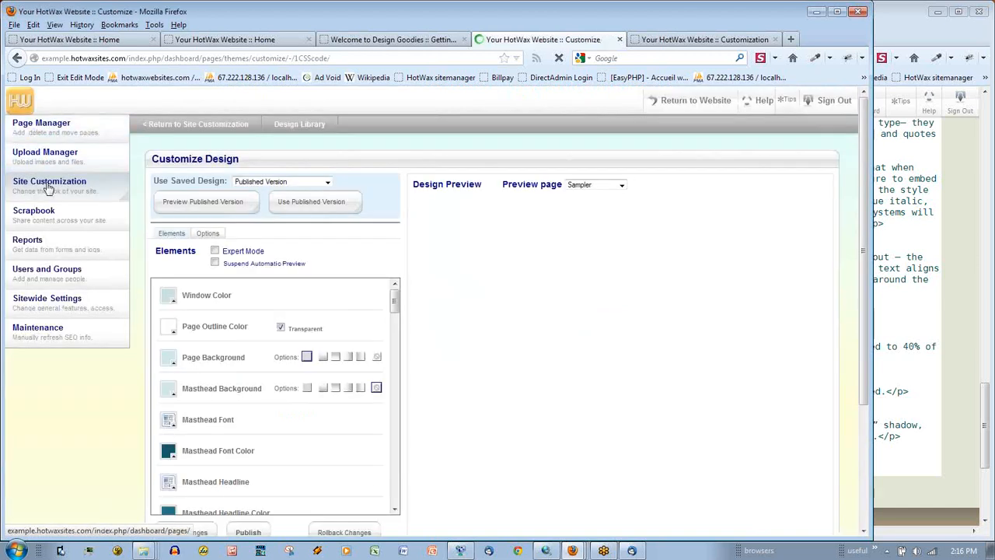
# - Set the site's Page Bottom Default to stationary and inspect the lower part of the home page
pyautogui.click(48, 188)
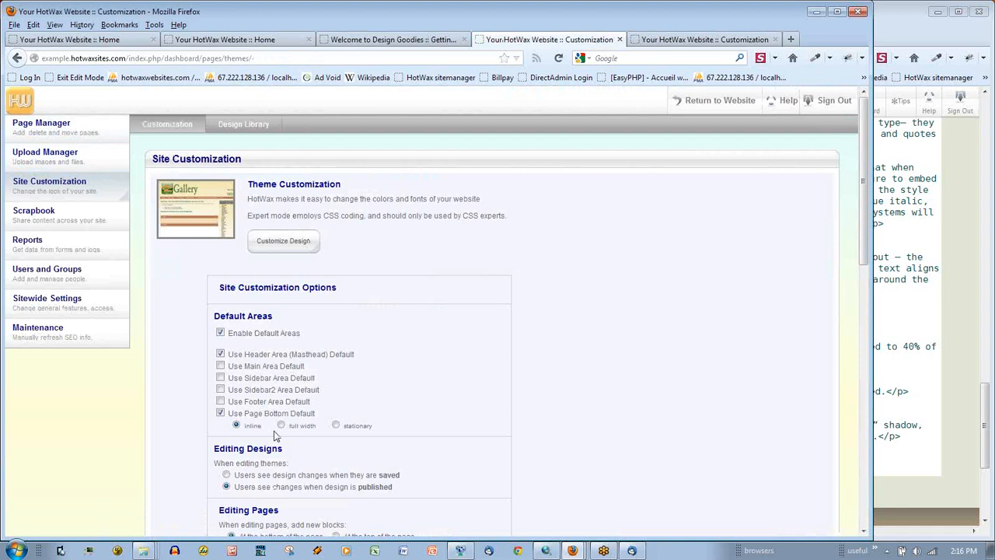
pyautogui.click(336, 426)
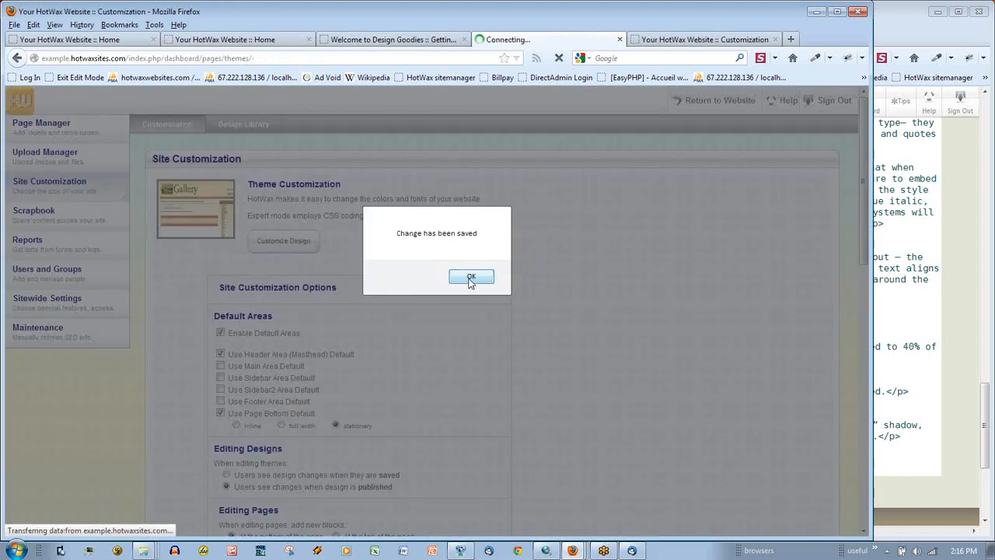
pyautogui.click(471, 277)
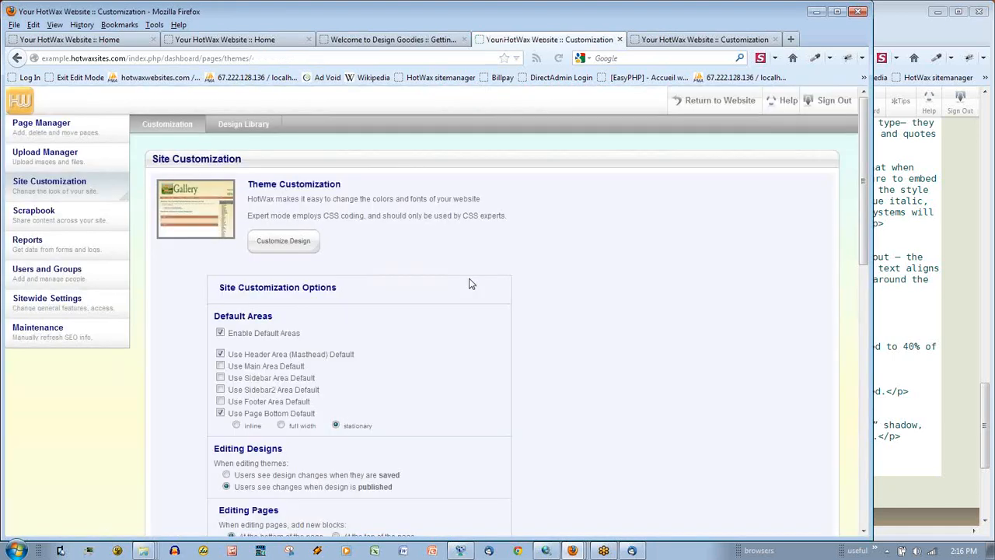
pyautogui.click(709, 109)
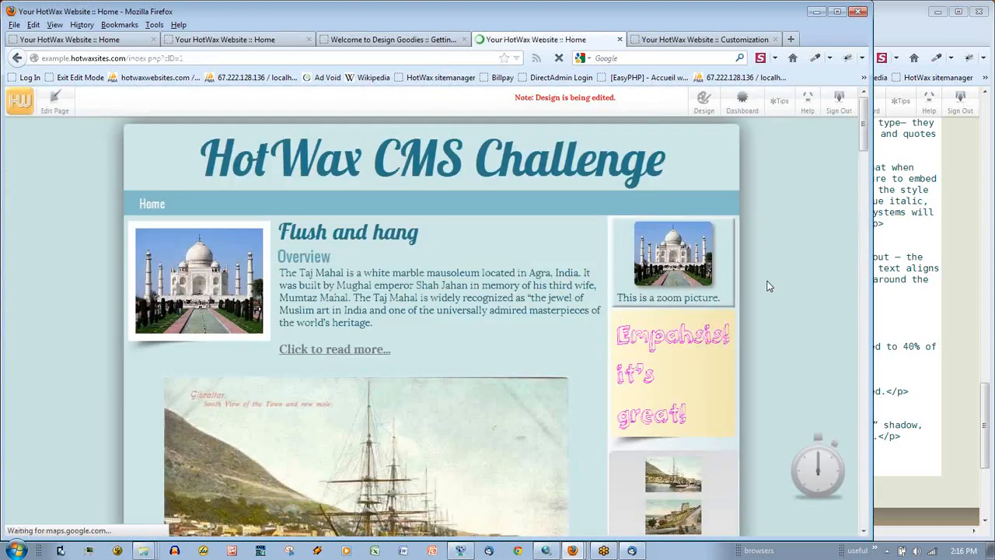
pyautogui.scroll(-10, 762, 311)
pyautogui.scroll(-10, 753, 301)
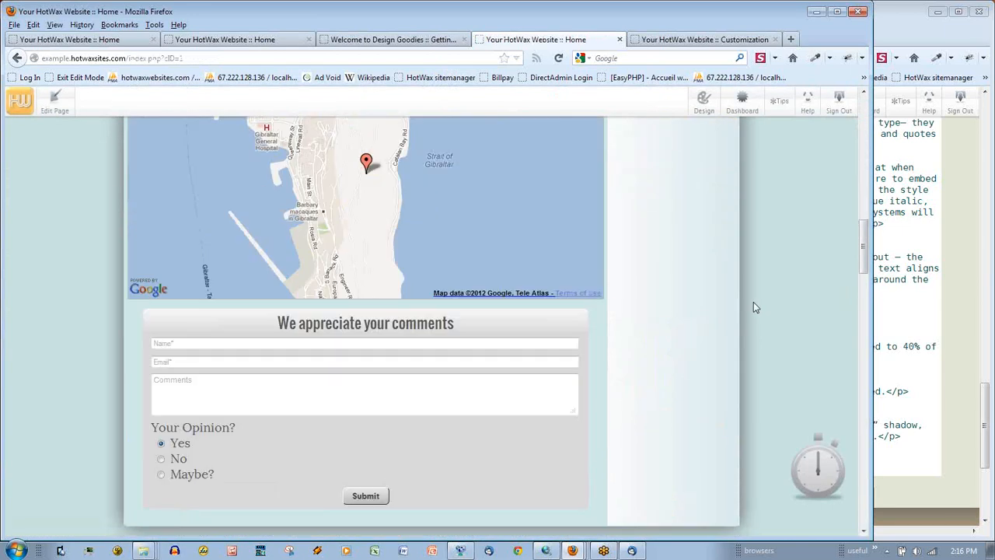
pyautogui.scroll(4, 744, 289)
pyautogui.scroll(1, 742, 288)
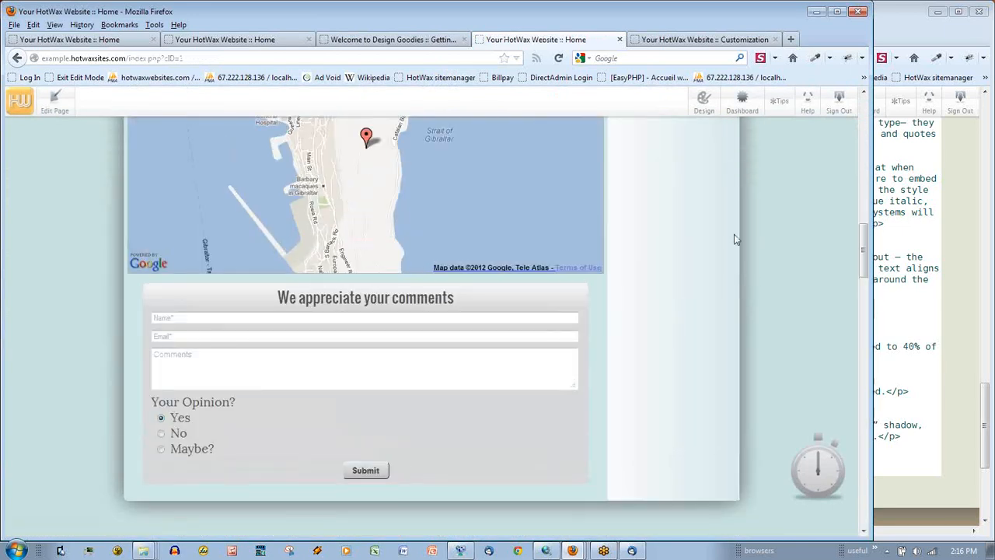
# - Reopen Site Customization in the dashboard and start customizing the theme's design
pyautogui.click(425, 44)
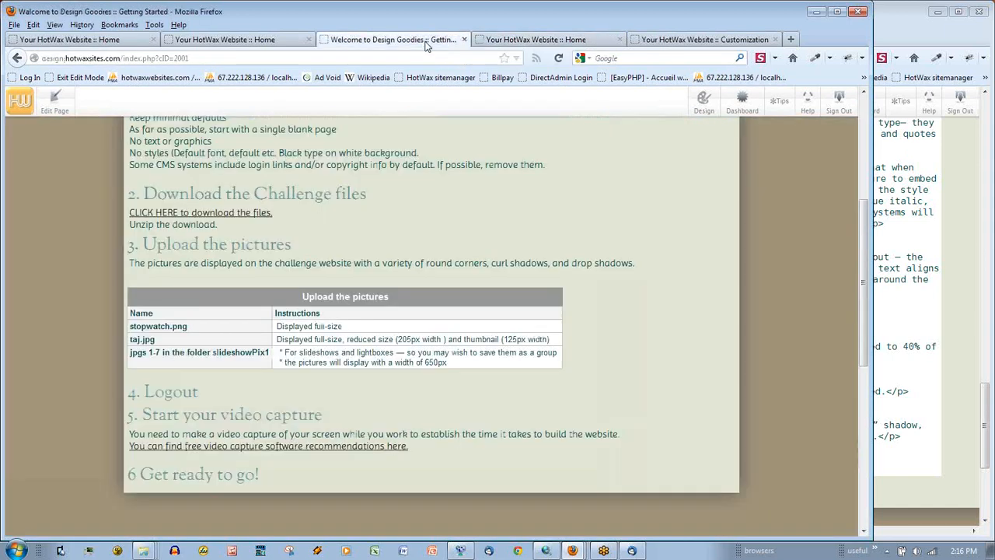
pyautogui.click(577, 46)
pyautogui.click(662, 43)
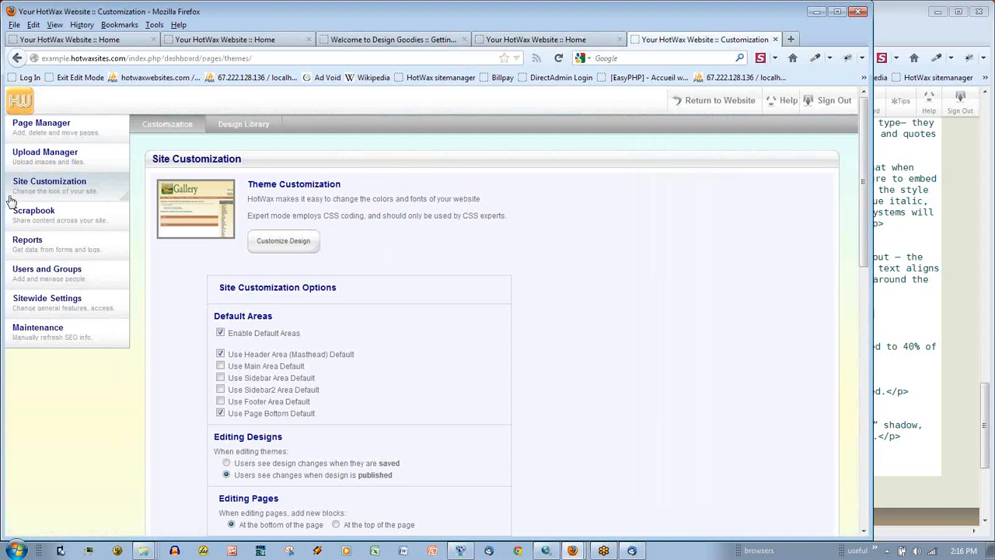
pyautogui.click(177, 130)
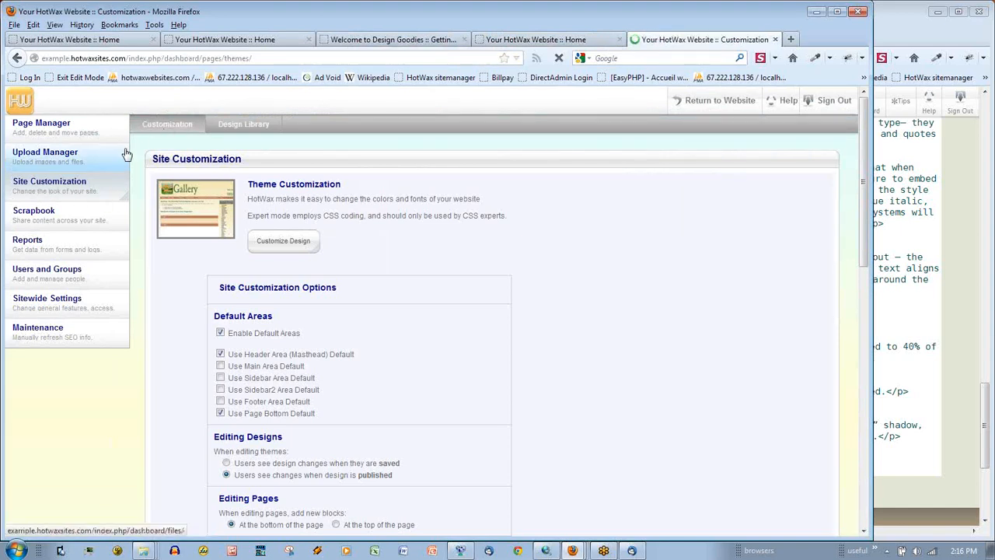
pyautogui.click(68, 187)
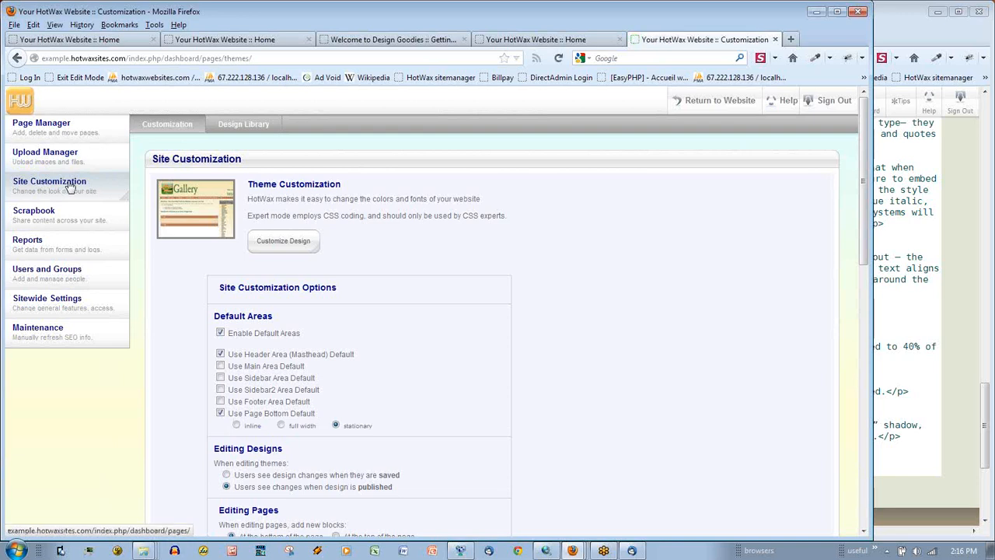
pyautogui.click(277, 243)
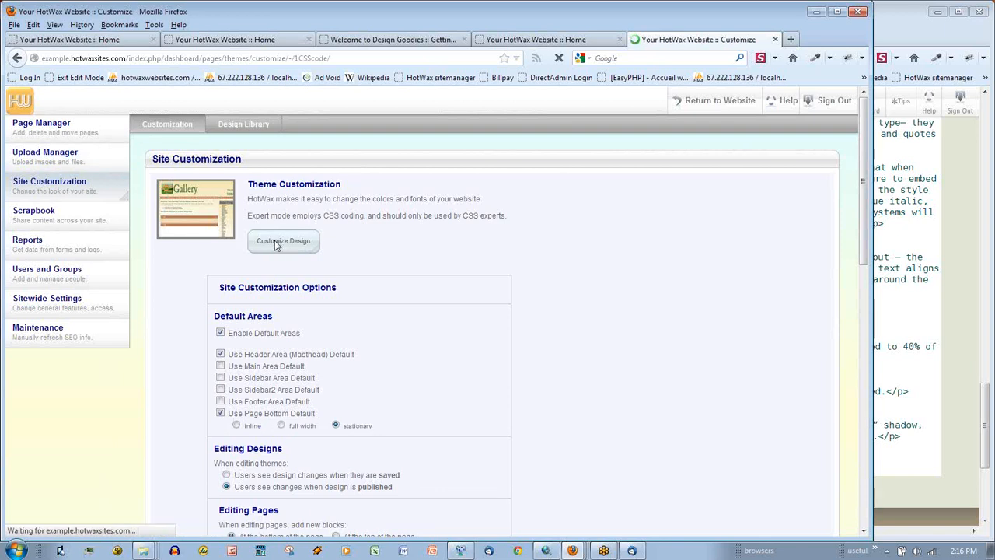
# - Set the Page Bottom Color to grey (RGB 204, 204, 204) with a vertical gradient, and publish the design
pyautogui.scroll(-3, 398, 342)
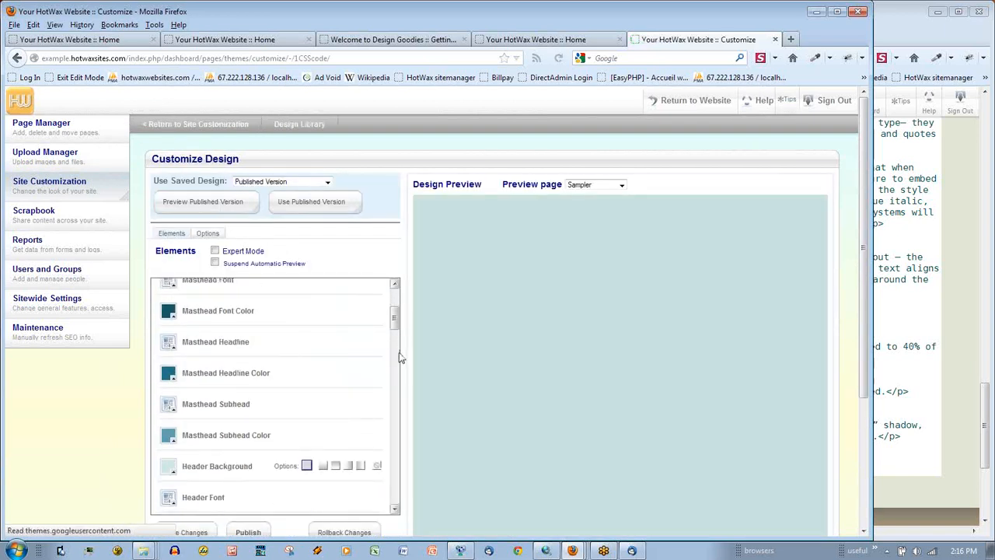
pyautogui.scroll(-10, 234, 381)
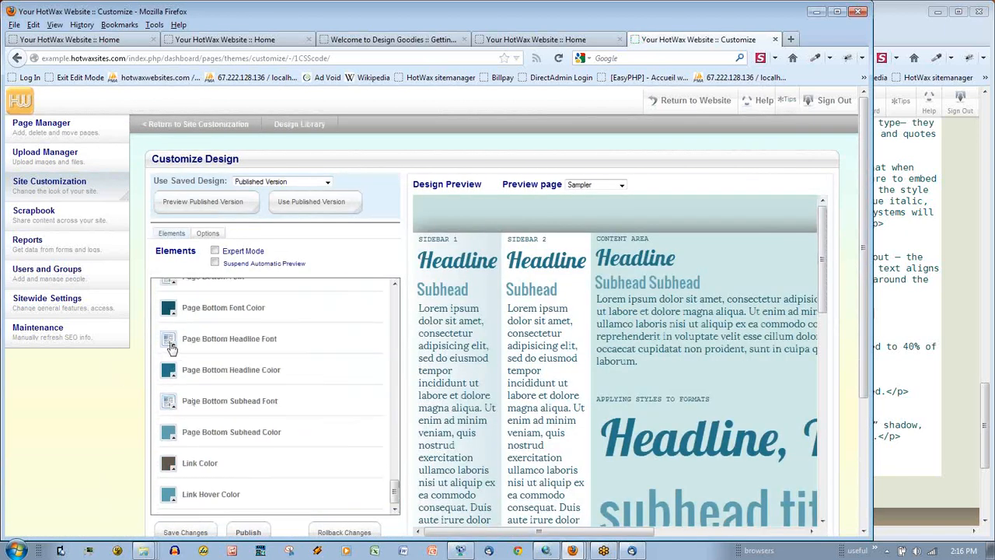
pyautogui.scroll(2, 180, 333)
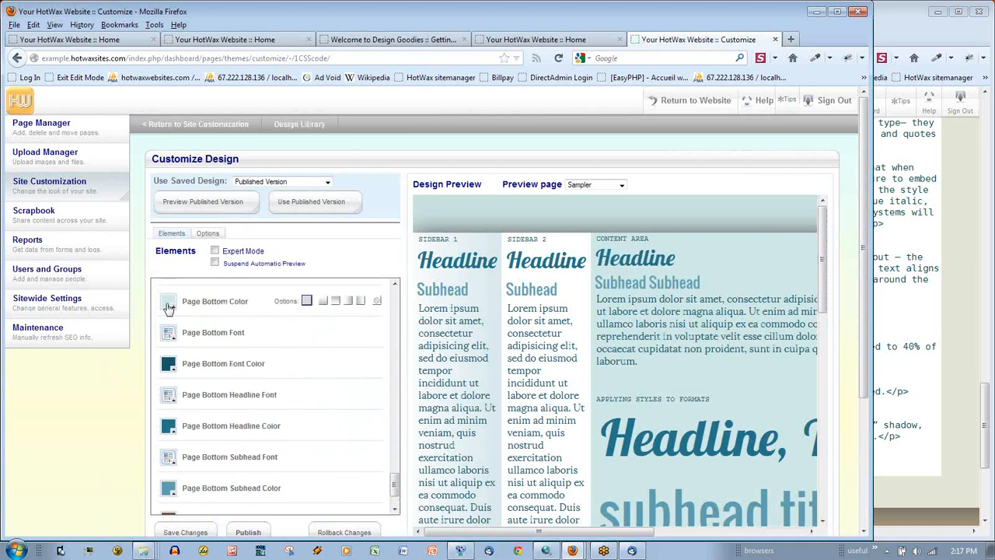
pyautogui.click(168, 303)
pyautogui.click(168, 336)
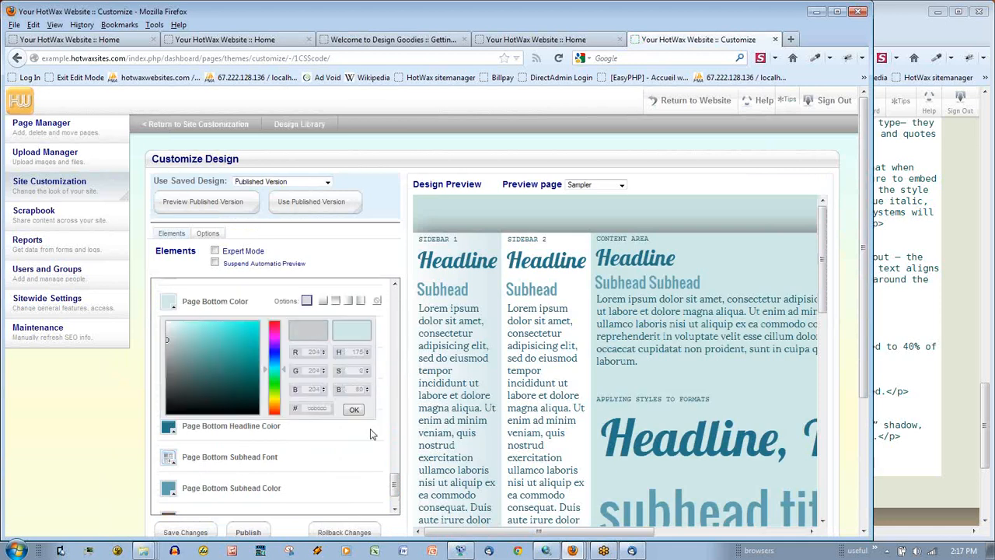
pyautogui.click(353, 410)
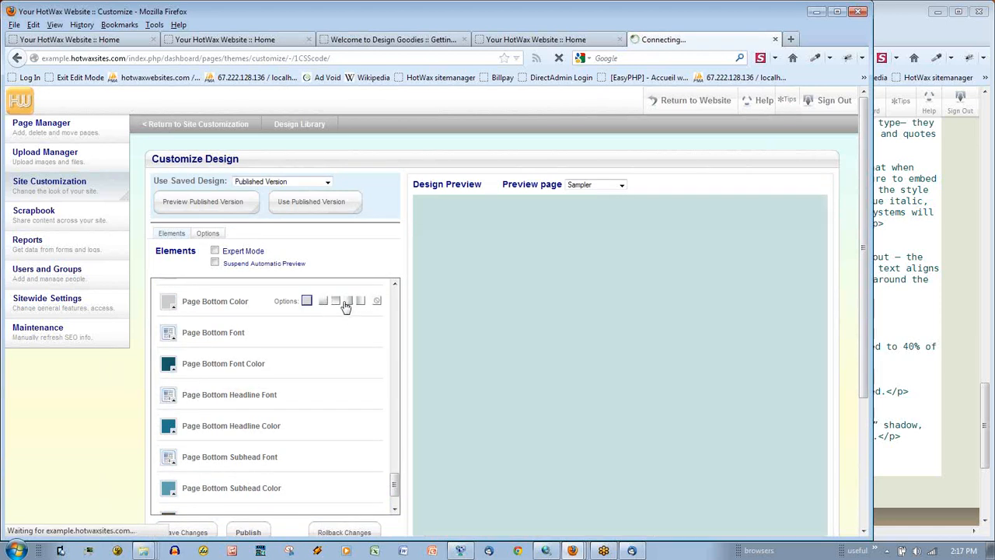
pyautogui.click(336, 301)
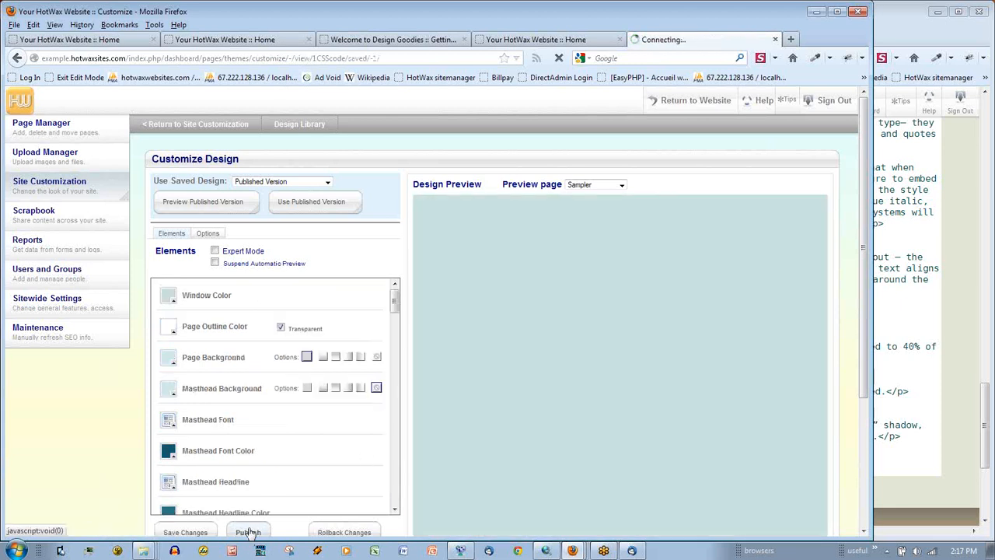
# - Return to the website, check the bottom of the home page, and put the page into edit mode
pyautogui.click(667, 94)
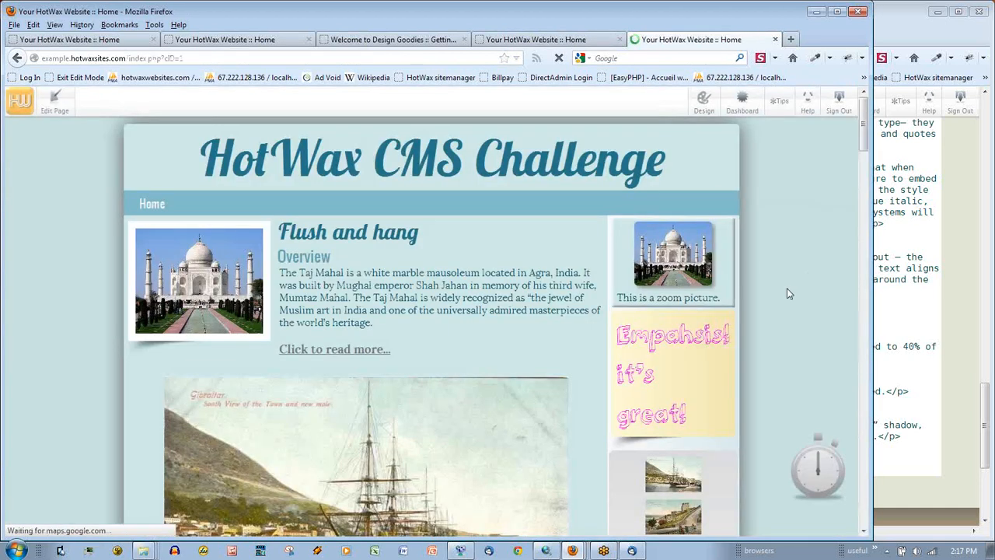
pyautogui.scroll(-15, 787, 294)
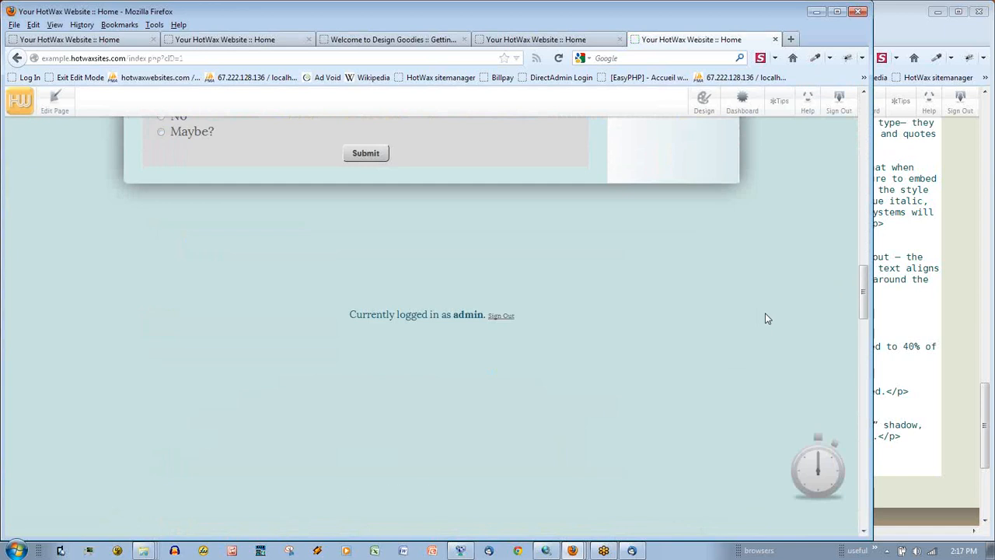
pyautogui.click(52, 107)
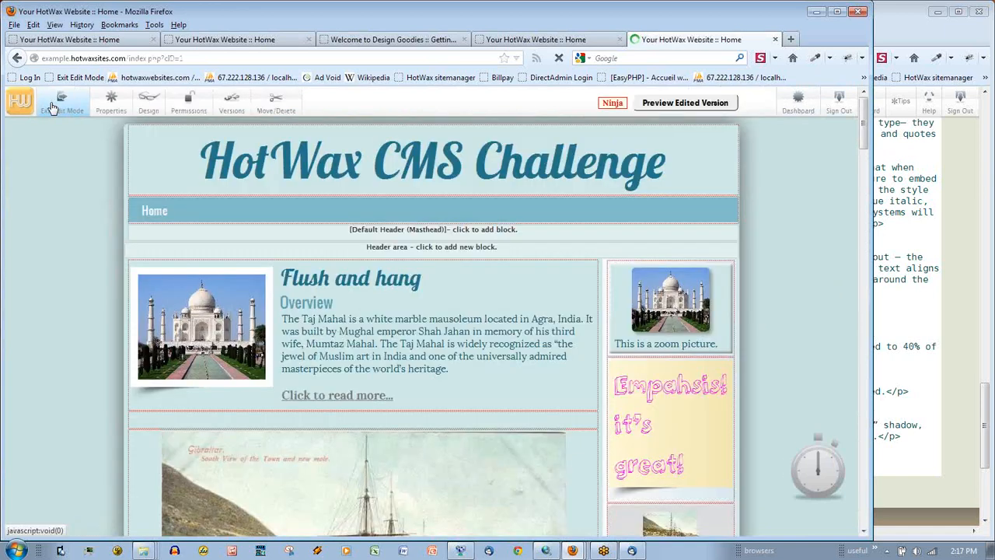
# - Add an EZ Content block to the Default Pagebottom area with the centred text "This took about 14 minutes."
pyautogui.scroll(-15, 766, 261)
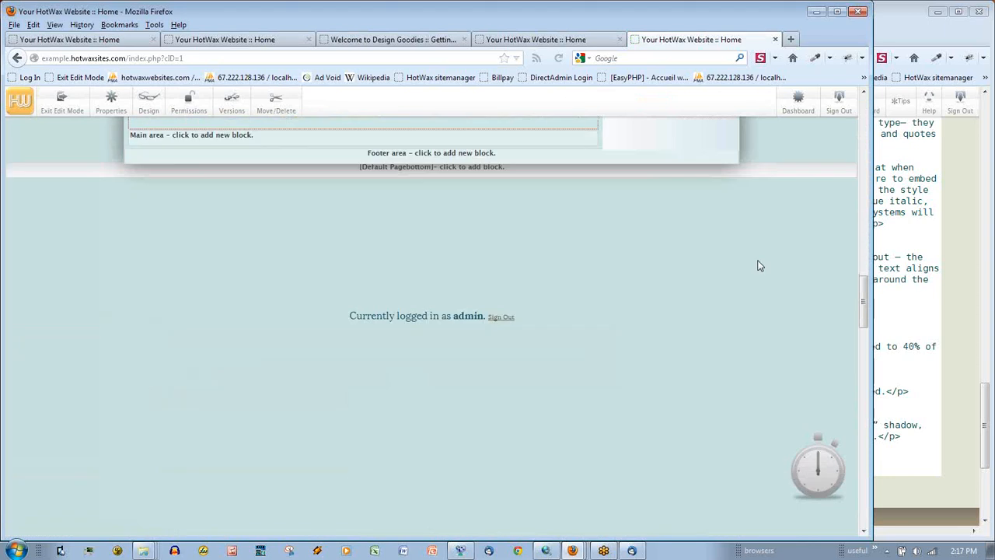
pyautogui.click(441, 160)
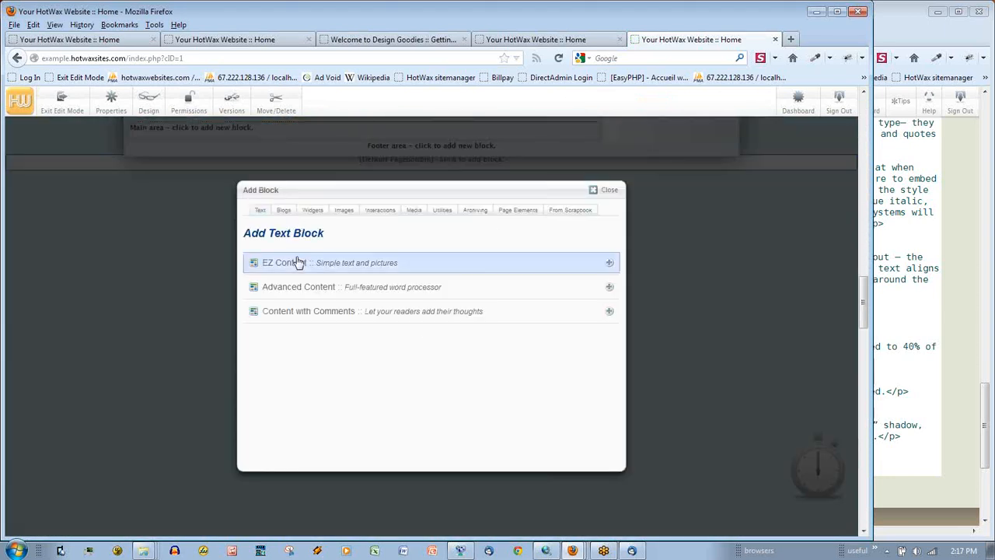
pyautogui.click(296, 261)
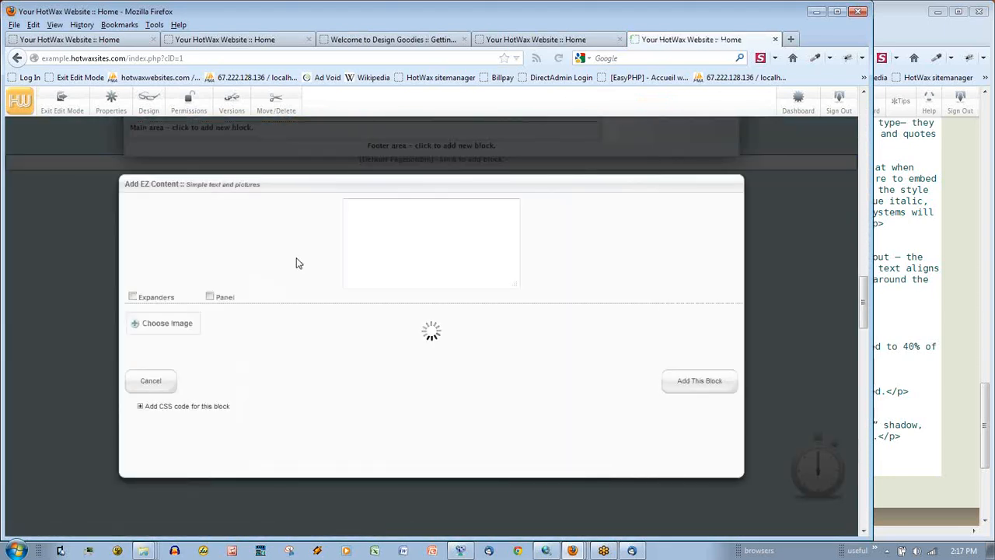
pyautogui.click(215, 208)
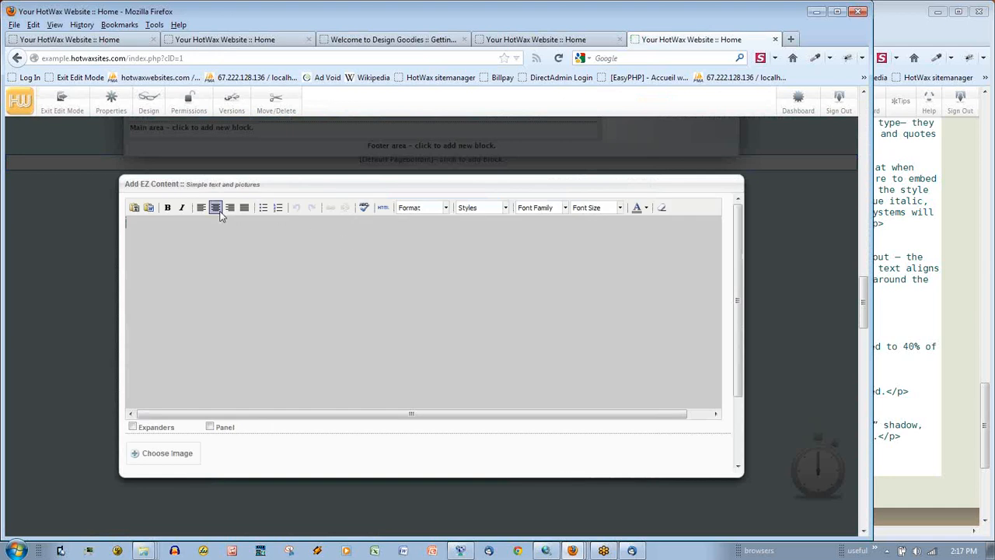
pyautogui.write('This tooka bou')
pyautogui.press('BackSpace')
pyautogui.press('BackSpace')
pyautogui.press('BackSpace')
pyautogui.press('BackSpace')
pyautogui.press('BackSpace')
pyautogui.write('about 14 minutes.')
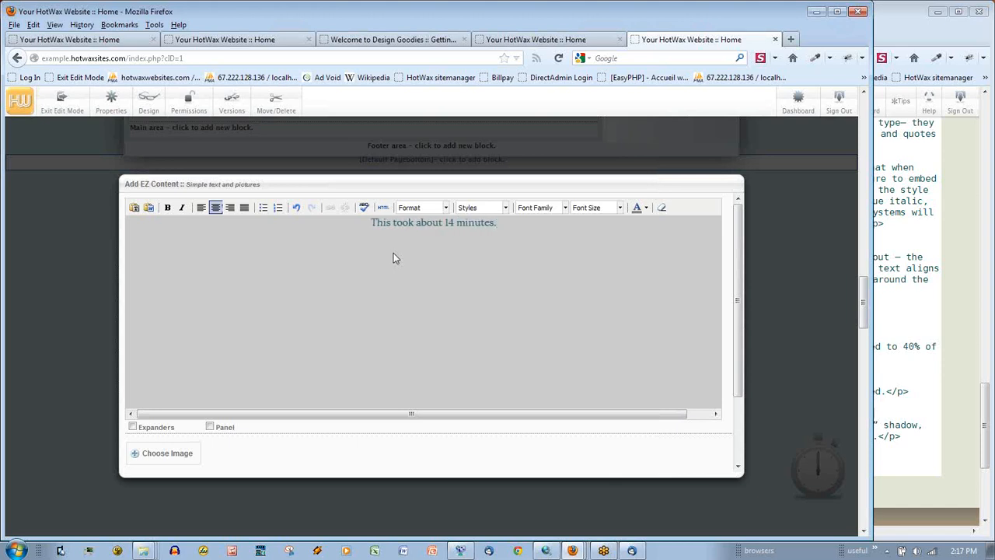
pyautogui.scroll(-2, 715, 436)
pyautogui.click(706, 436)
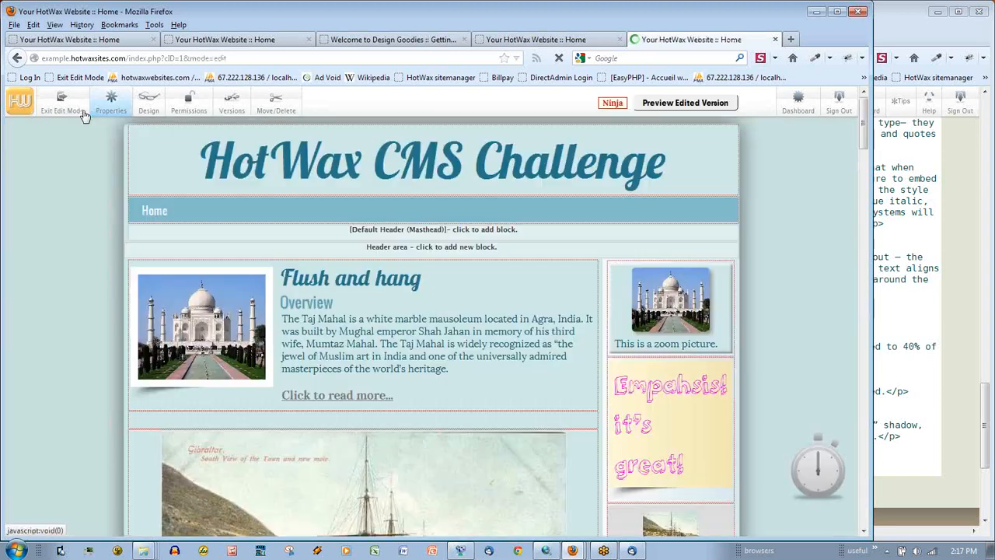
# - Exit the home page's edit mode
pyautogui.click(81, 113)
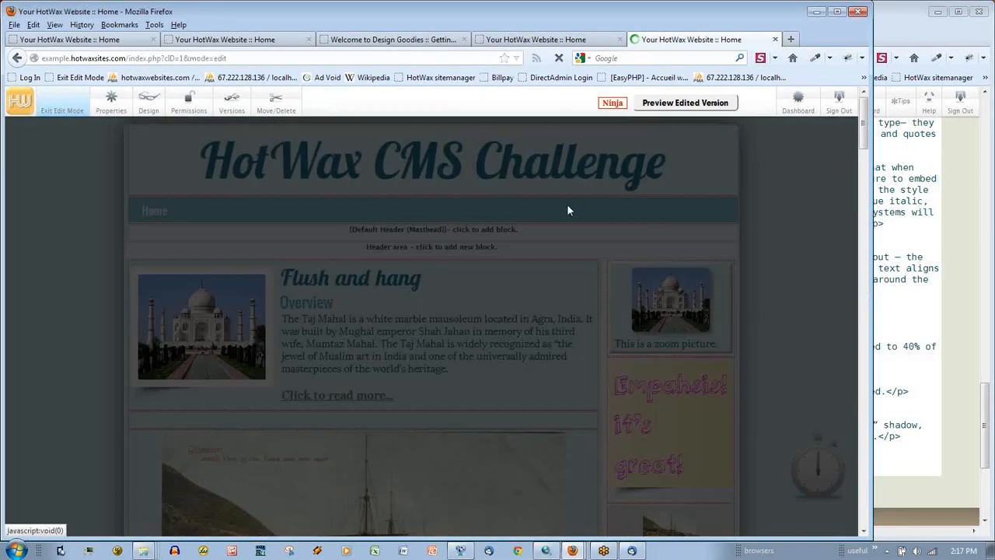